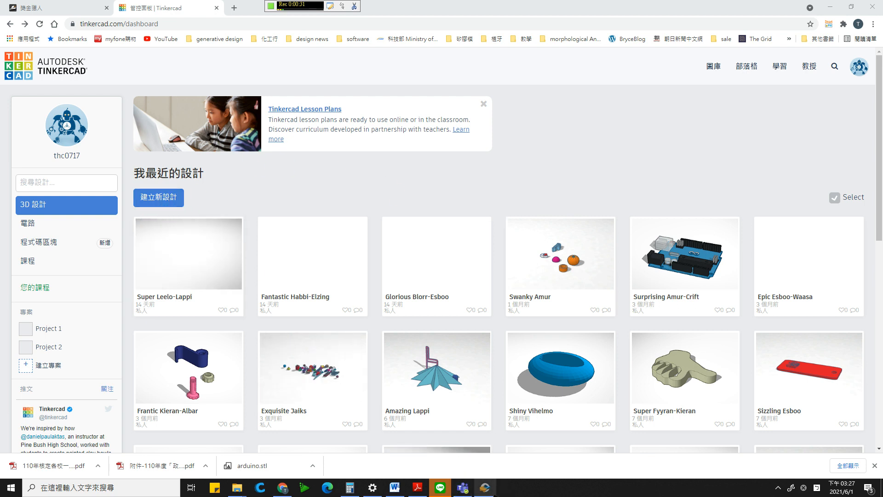
Switch to Slicer for Fusion 360 and look over its file commands.
click(485, 488)
click(28, 26)
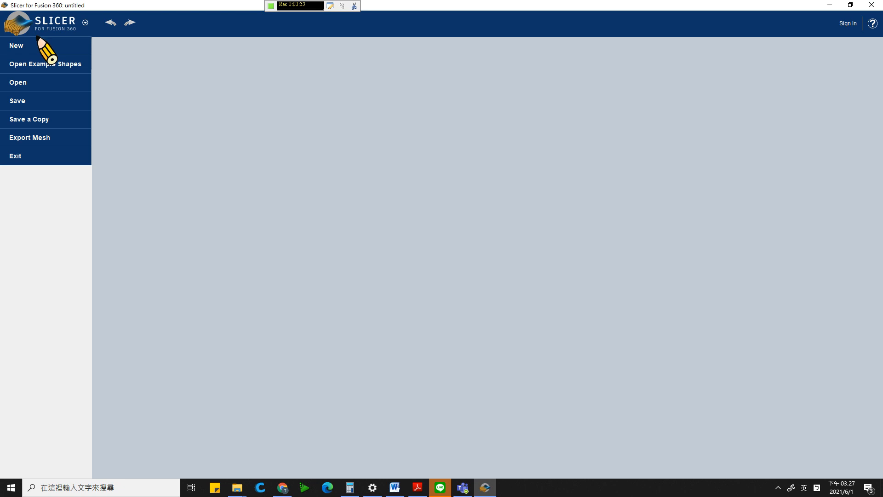
click(380, 142)
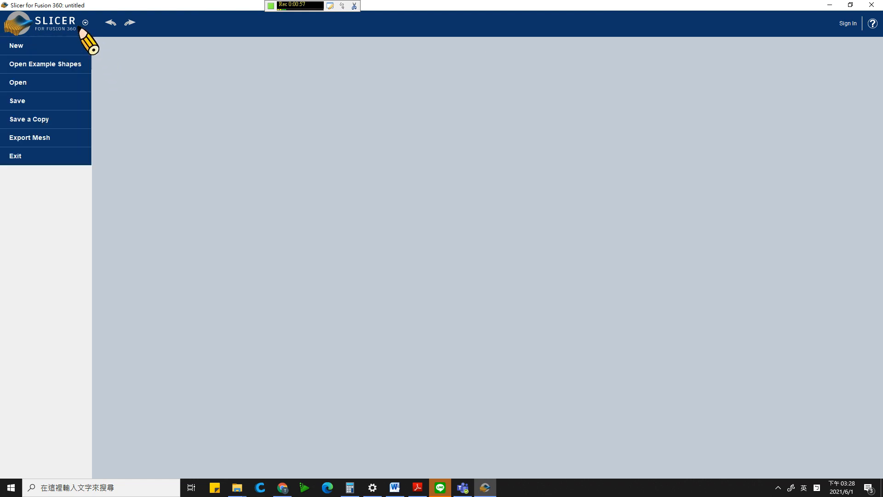
mouse_move(62, 30)
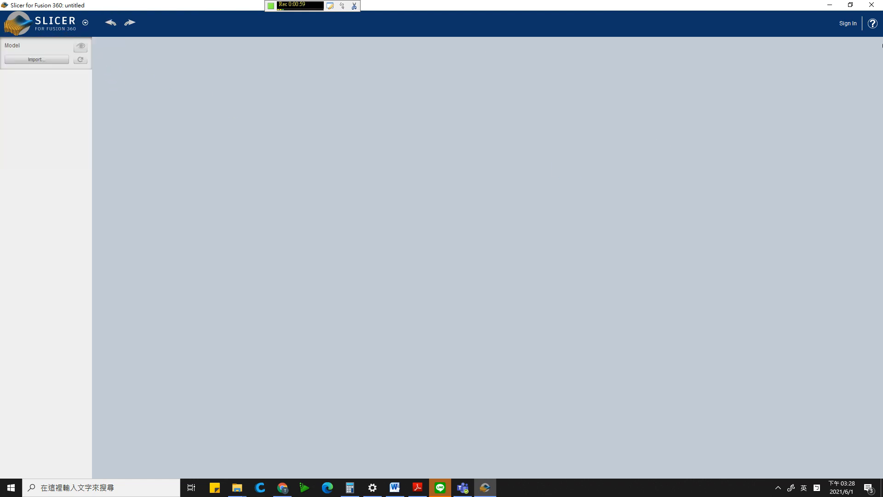
click(827, 5)
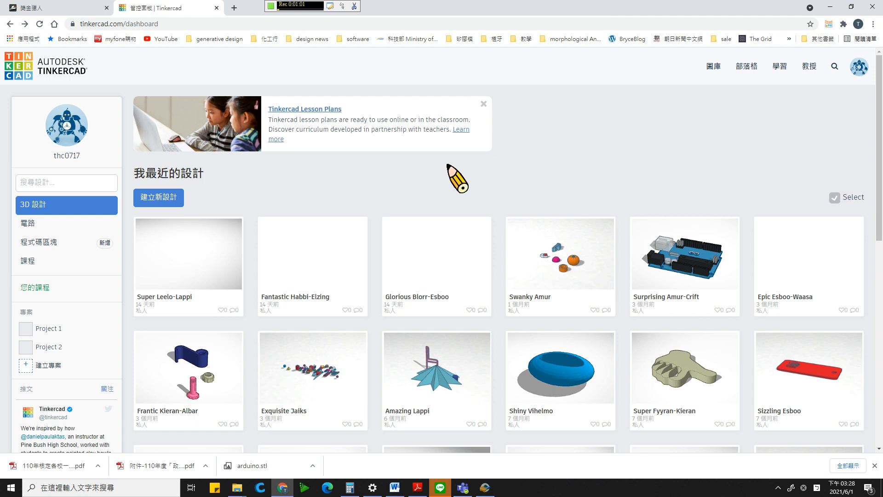
click(484, 487)
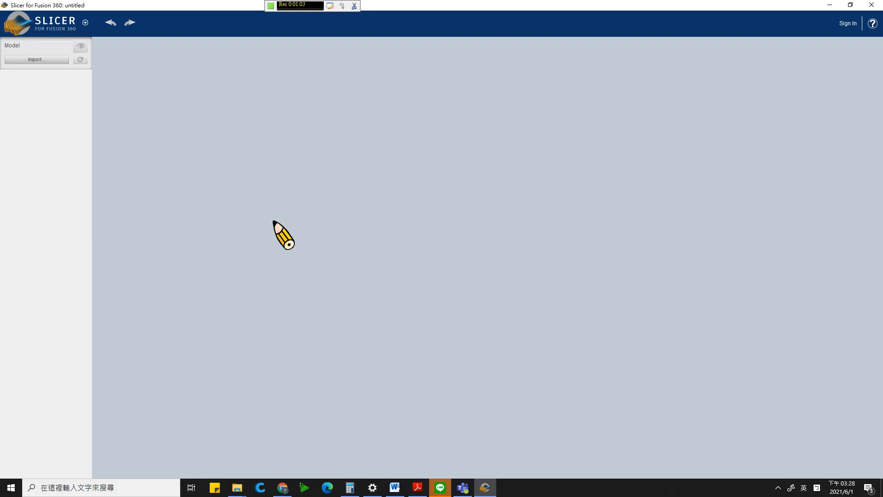
View the model import dialog, close it without importing anything, and return to the Tinkercad dashboard in the browser.
click(57, 60)
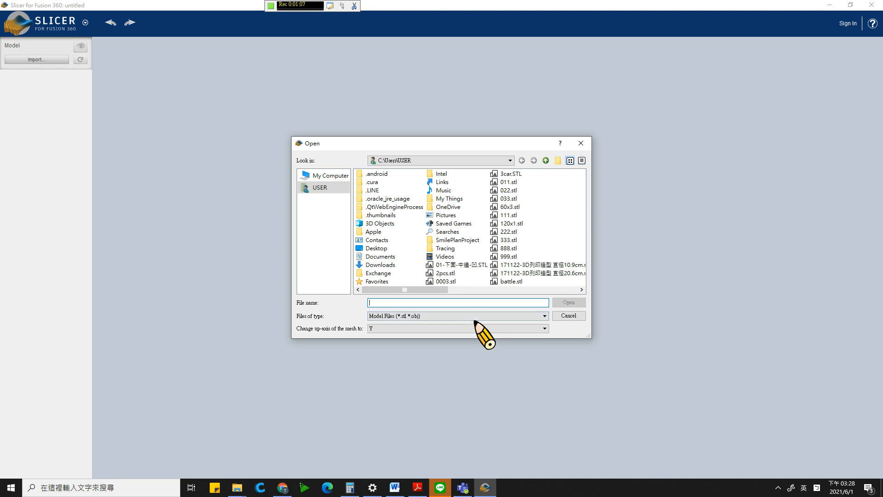
click(569, 315)
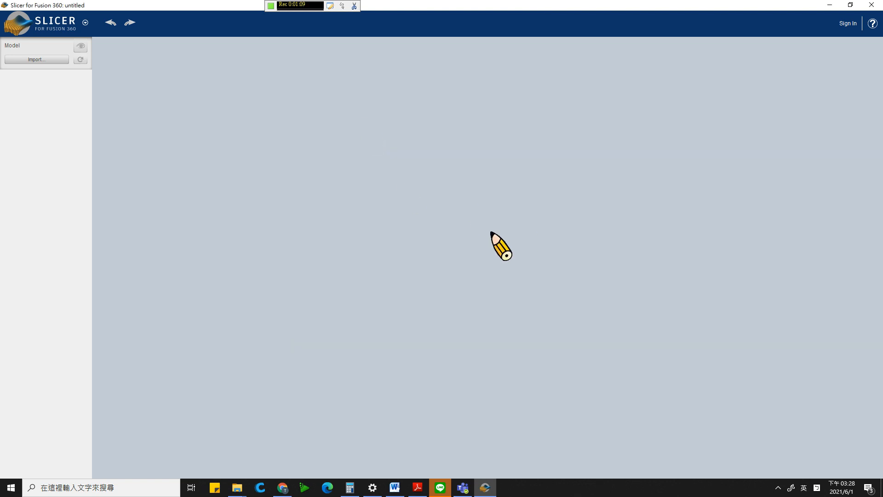
click(51, 21)
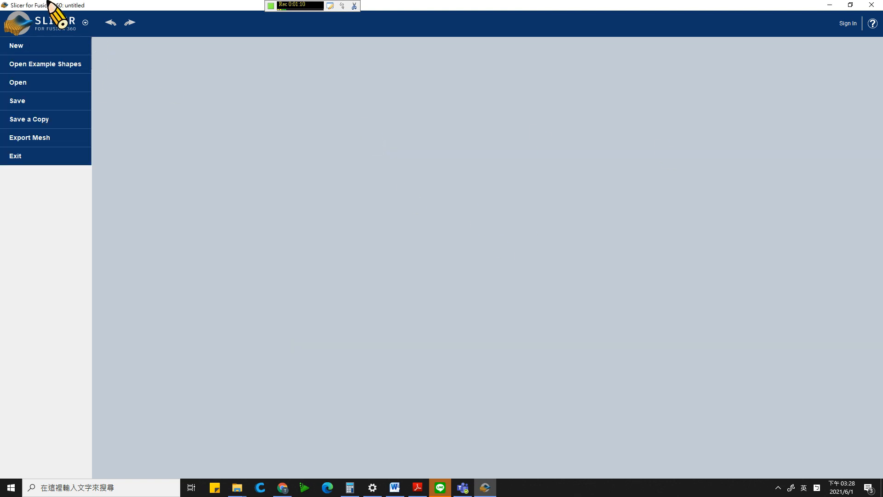
click(99, 39)
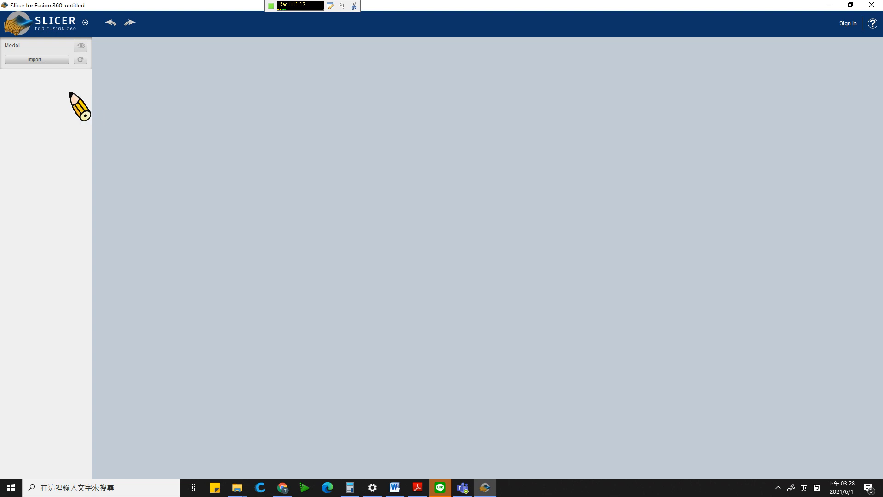
click(62, 60)
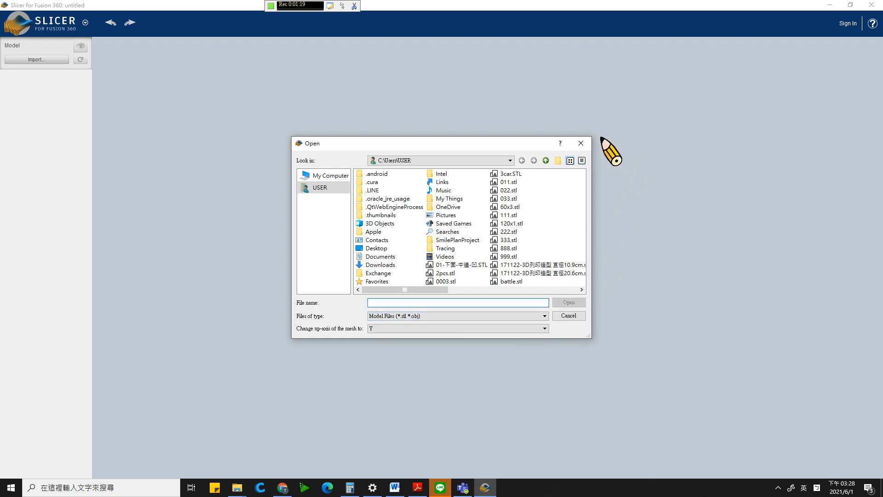
click(581, 143)
click(829, 5)
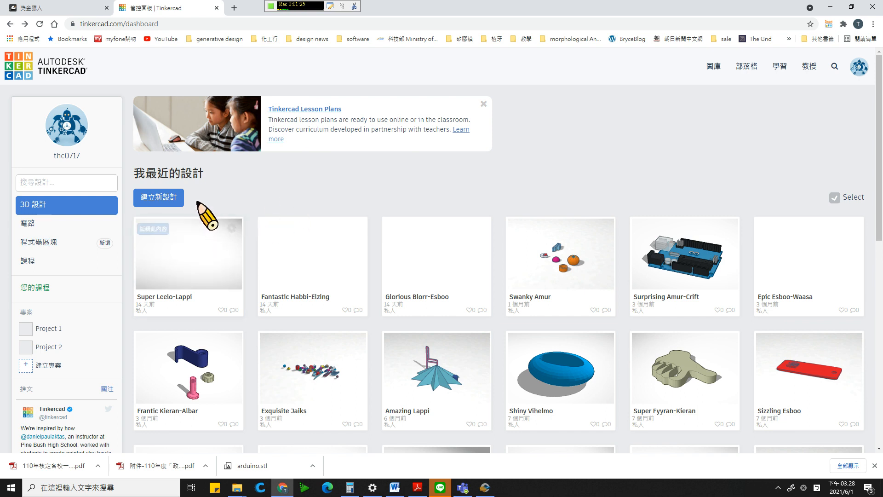
Create a new 3D design in Tinkercad and browse the OMSI 休息室 shape collection for furniture models.
click(171, 199)
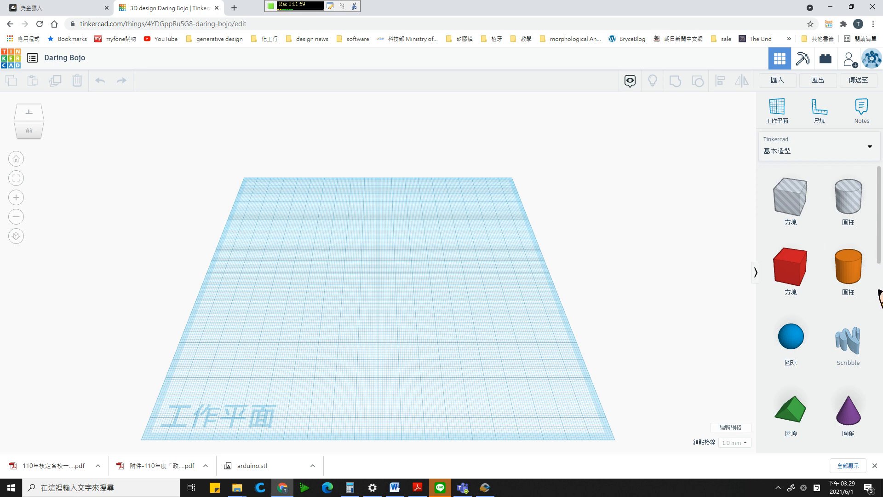
drag(879, 260, 881, 237)
click(871, 154)
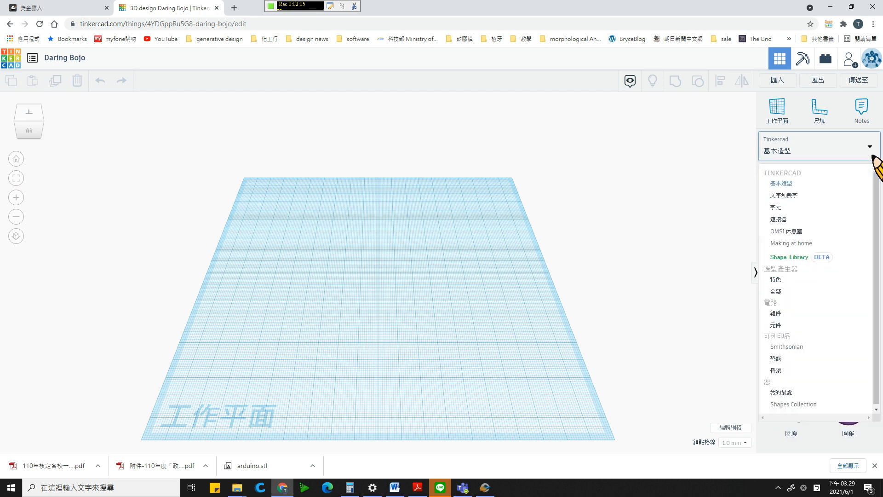
click(833, 237)
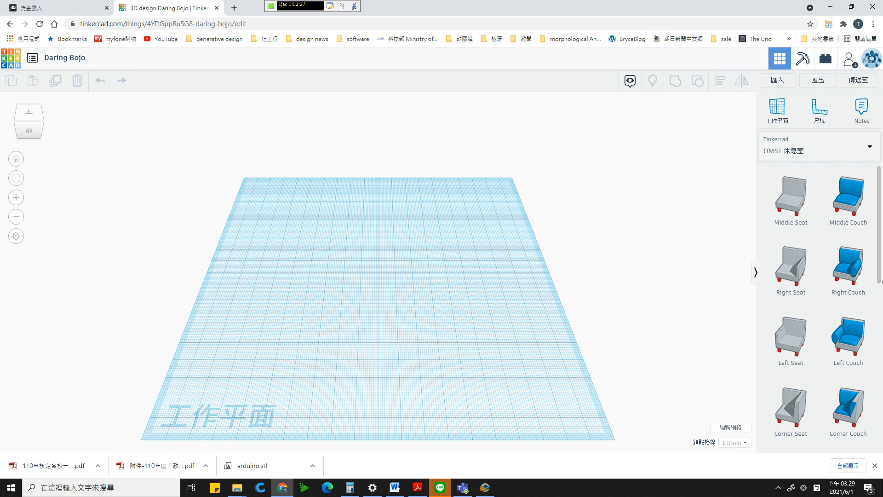
drag(880, 284, 881, 350)
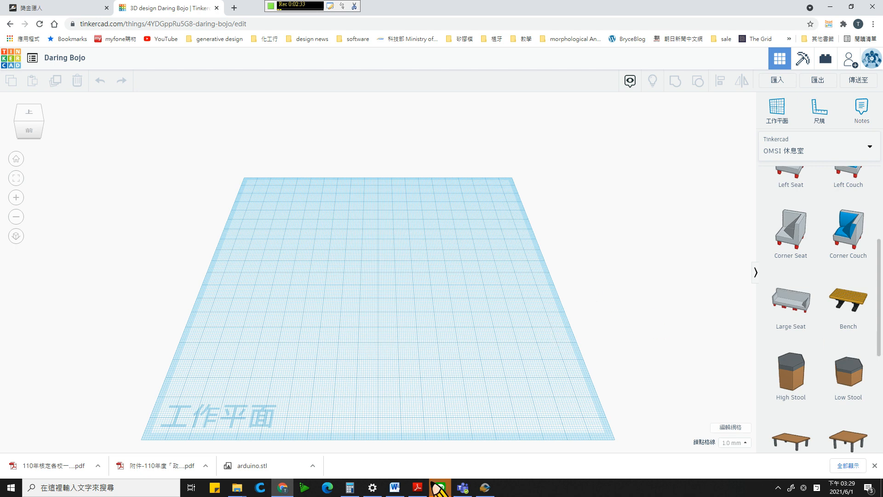
Open thingiverse.com in a new browser tab.
click(284, 488)
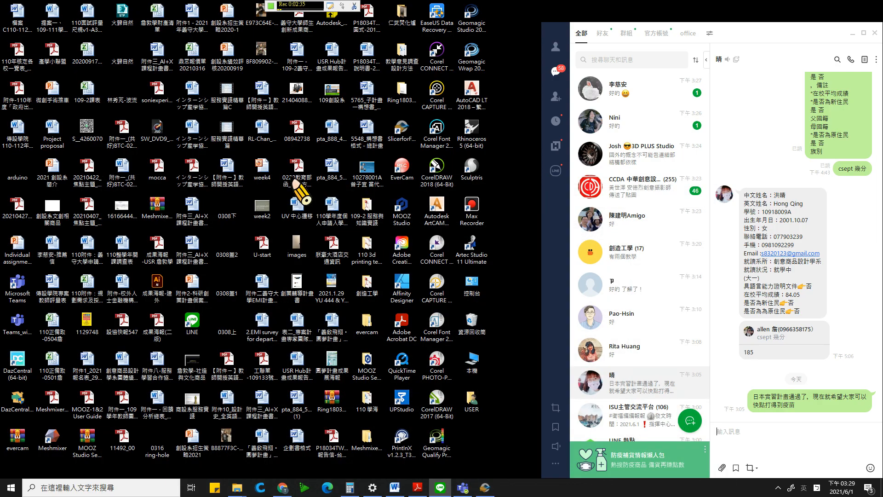
click(282, 487)
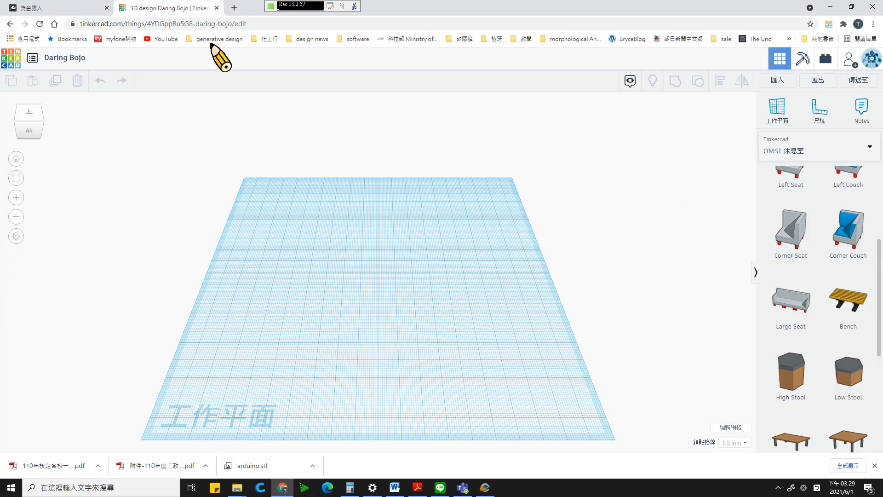
click(235, 8)
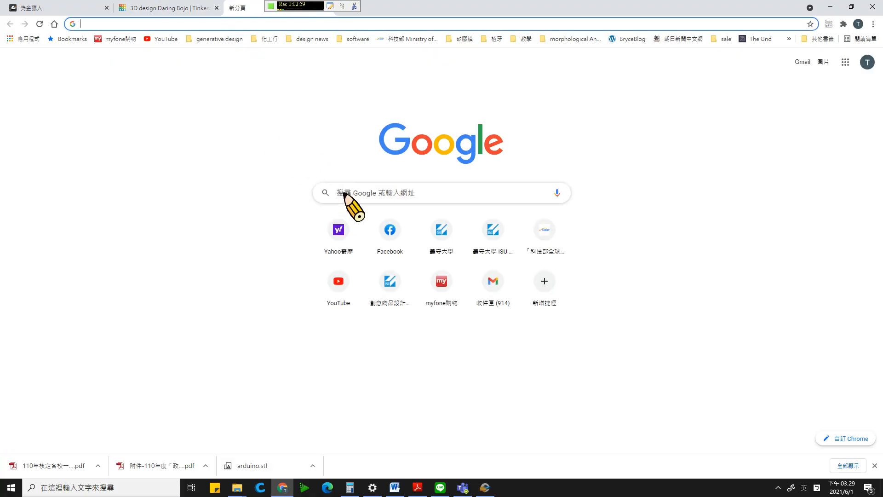
click(249, 25)
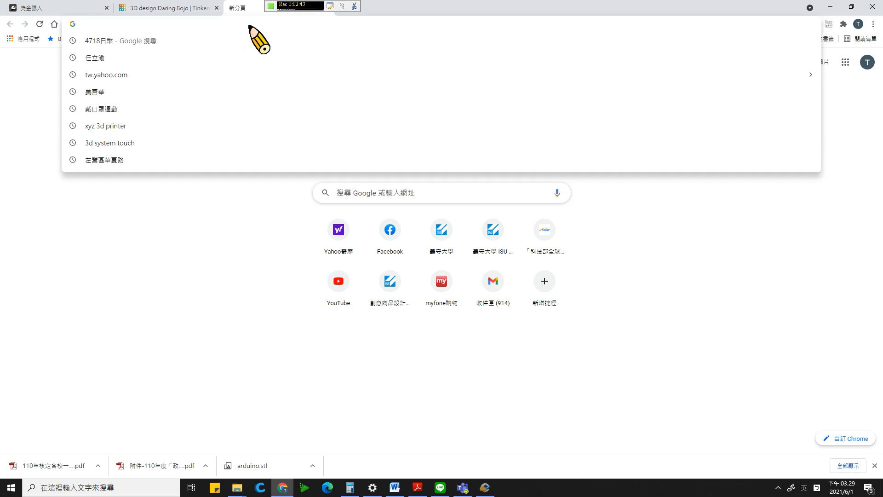
text(thingiverse.com)
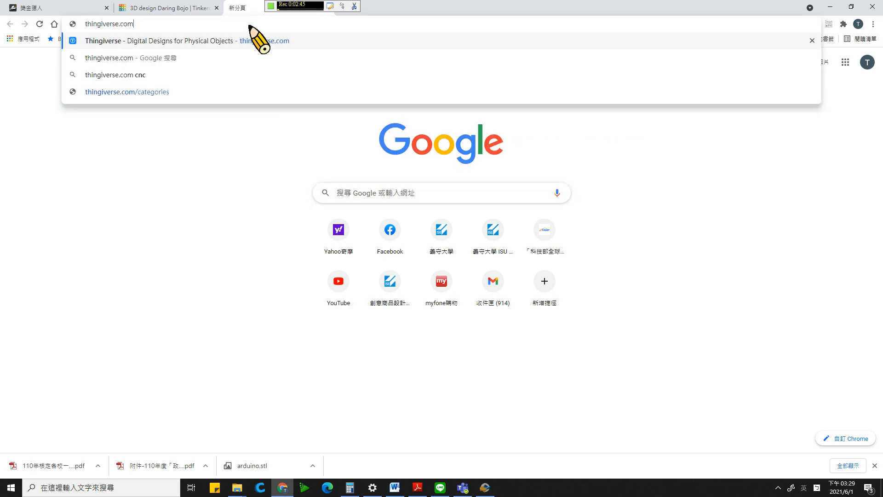
key(Return)
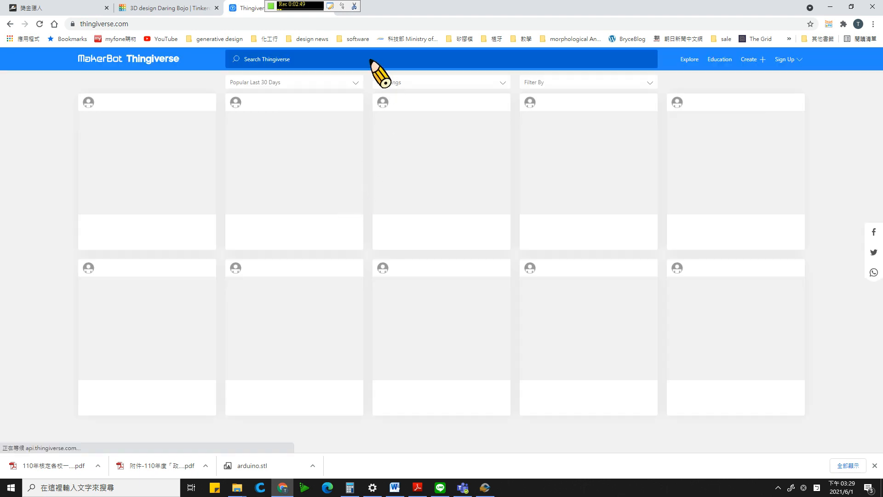
Search Thingiverse for "chair" and browse the listed models.
click(370, 60)
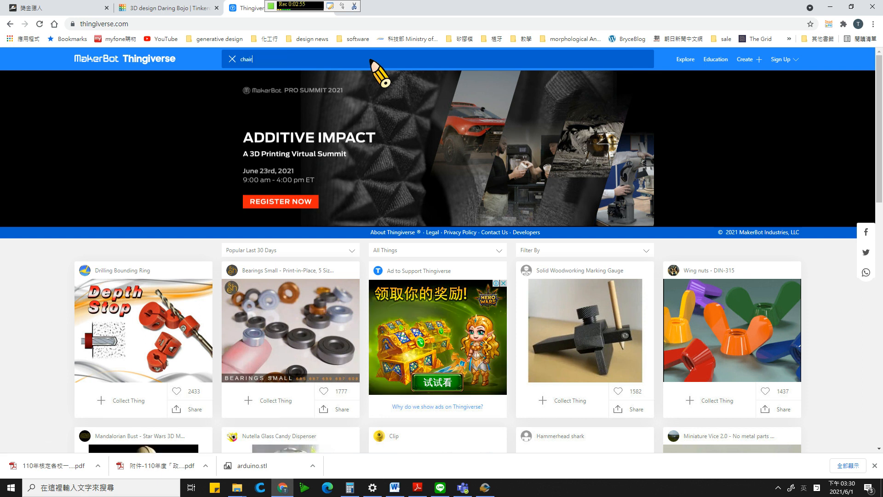
key(Return)
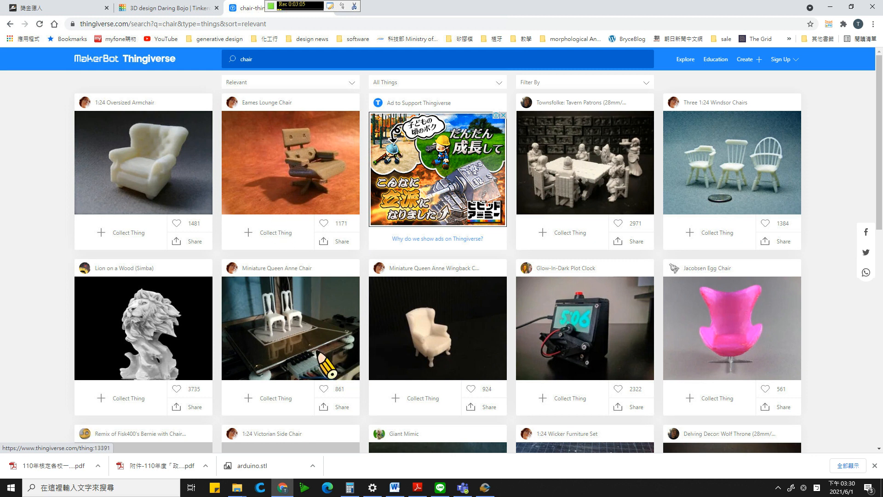
scroll(321, 334, down, 1)
scroll(282, 316, down, 1)
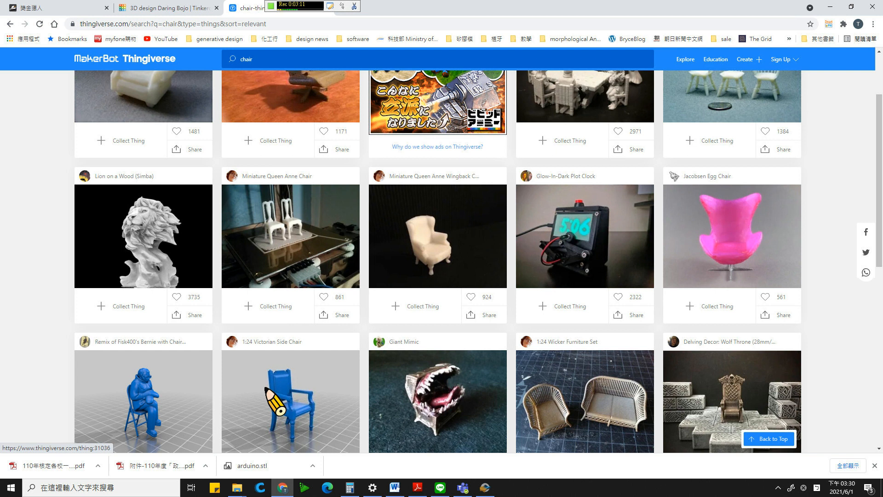
scroll(266, 390, down, 3)
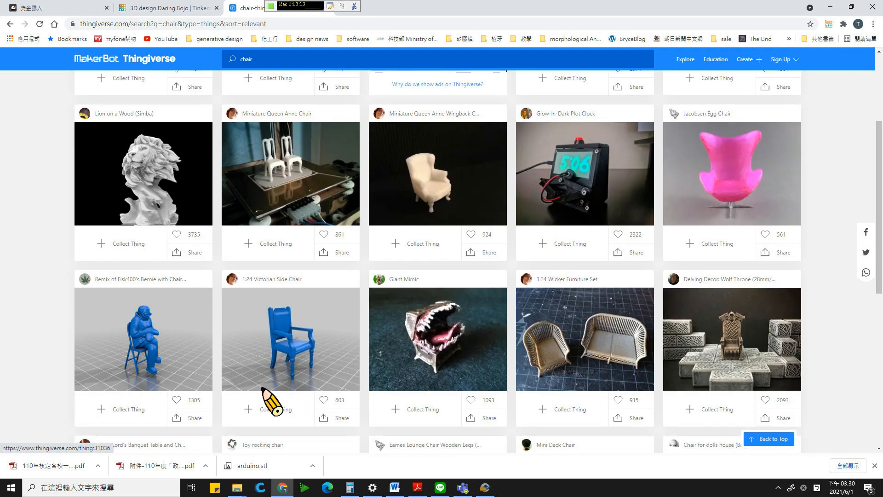
scroll(264, 391, down, 2)
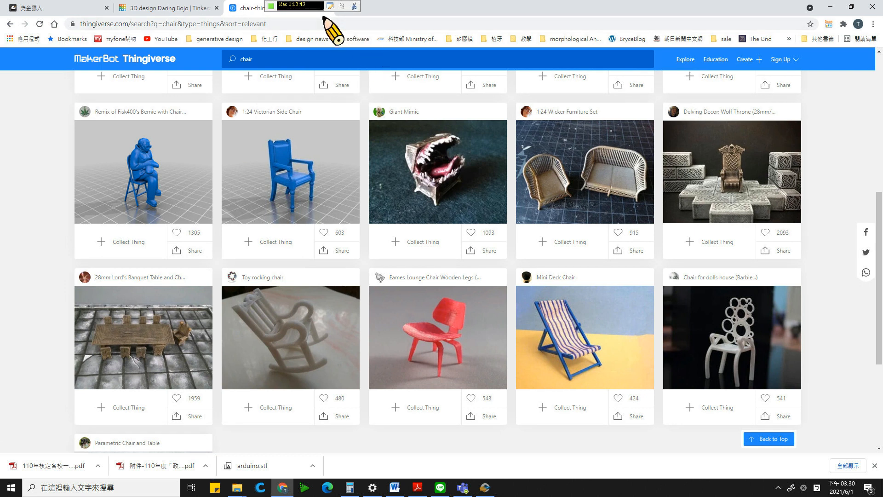
click(273, 3)
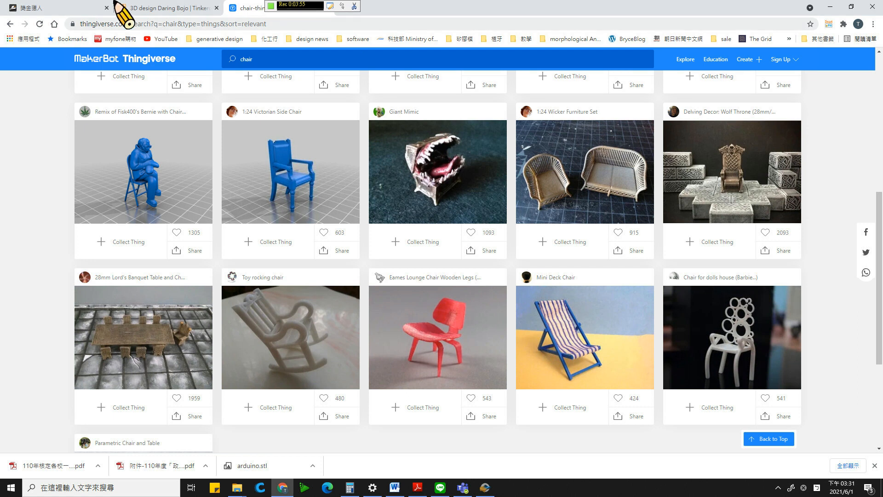
Open YouTube in the first browser tab, search for "laser cutter cardboard" and play the video "Laser Cutting Cardboard".
click(68, 7)
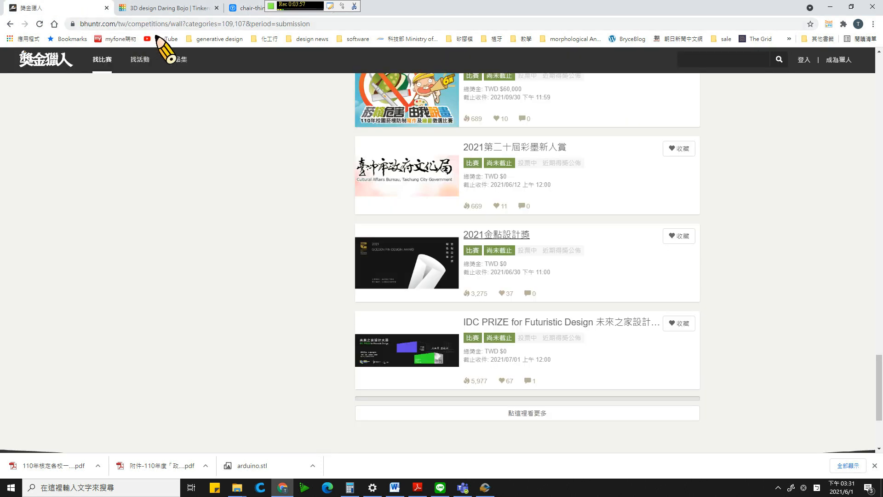
click(159, 39)
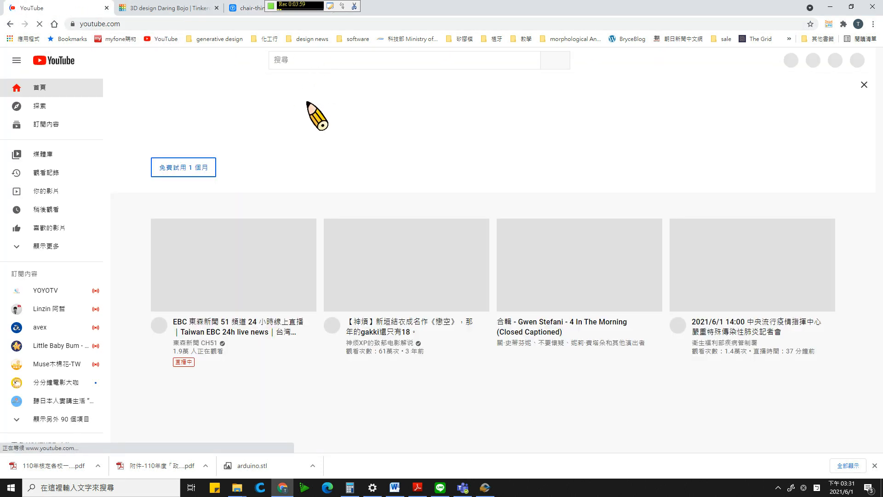
click(340, 64)
text(l)
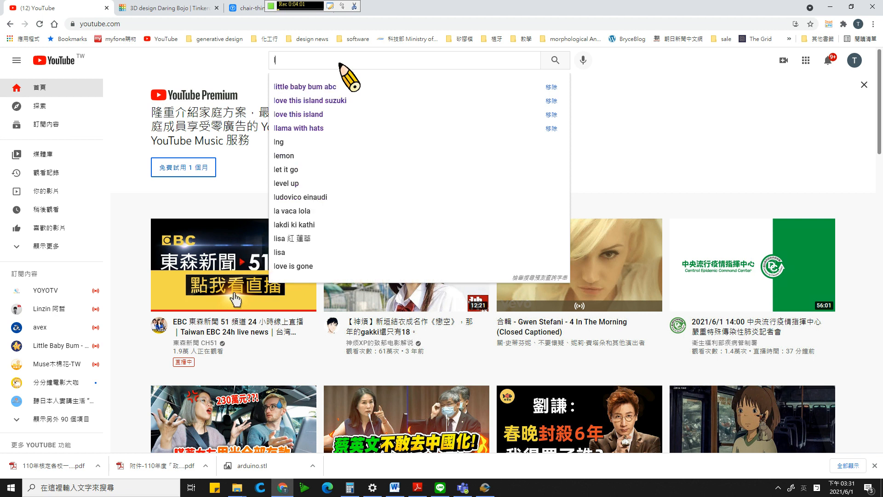
text(aser c)
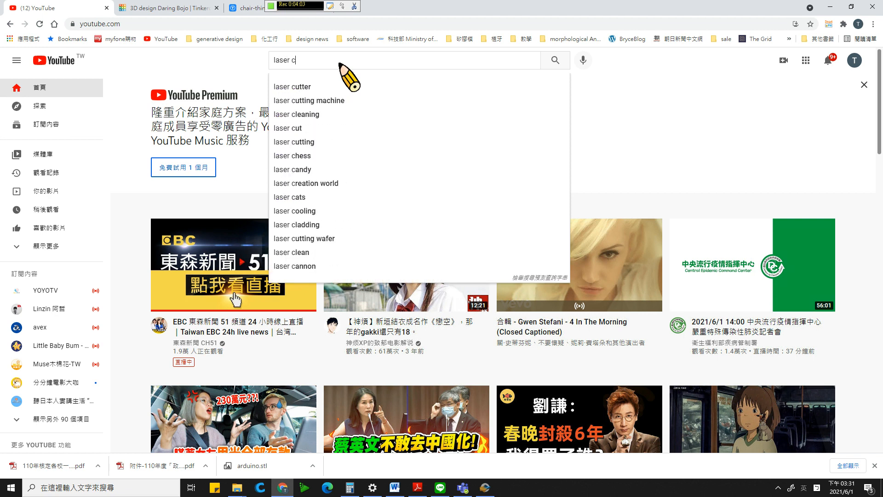
text(utter )
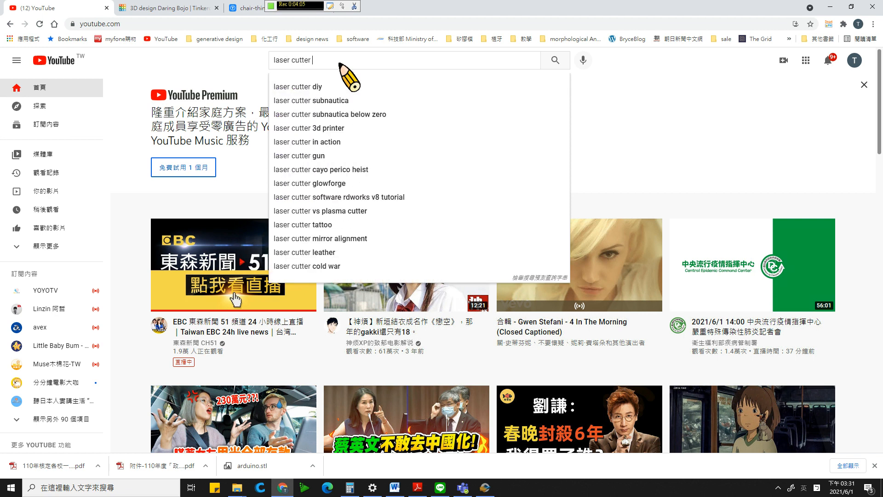
text(card)
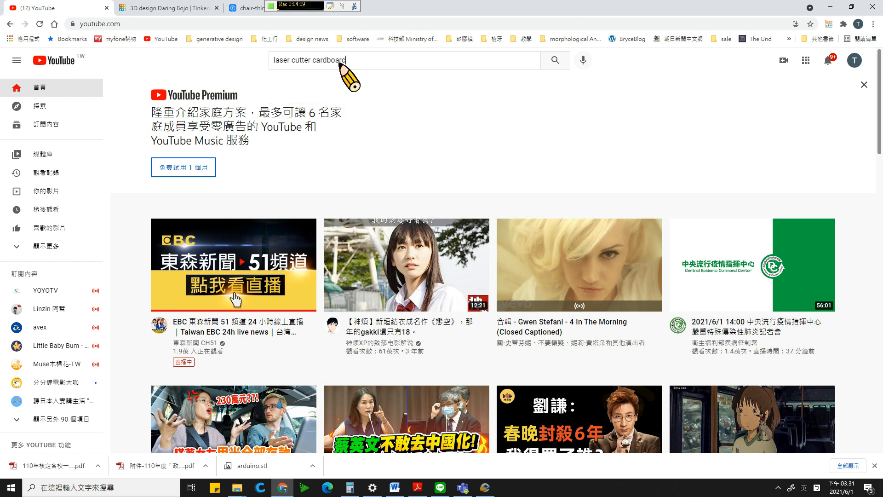
text(board)
key(Return)
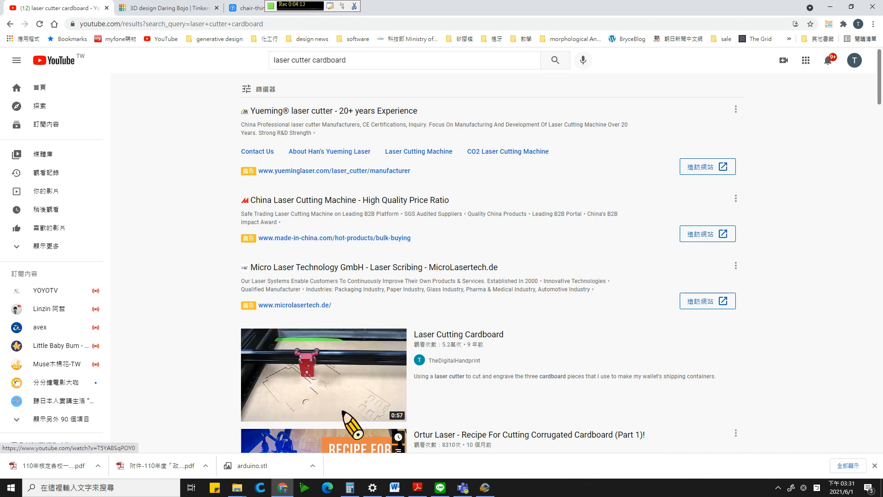
click(361, 397)
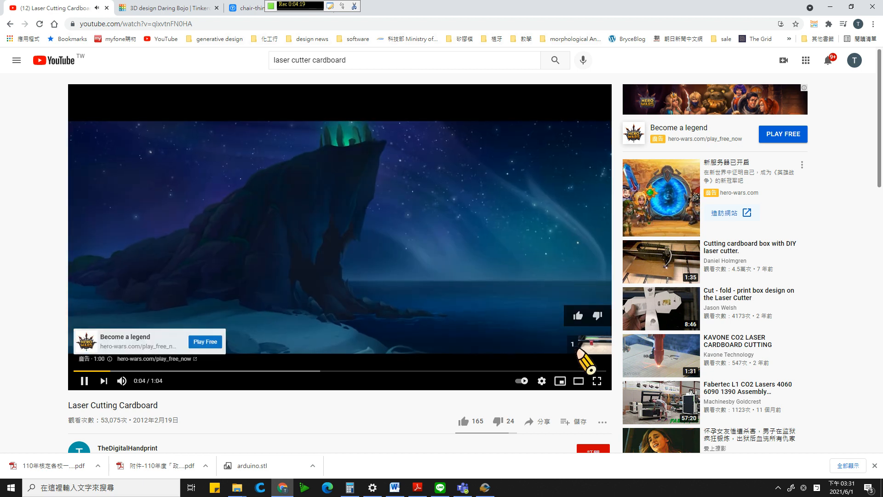
Skip the ad on the current video, return to the search results and open "Laser Cut Cardboard 3D Mandala".
click(582, 356)
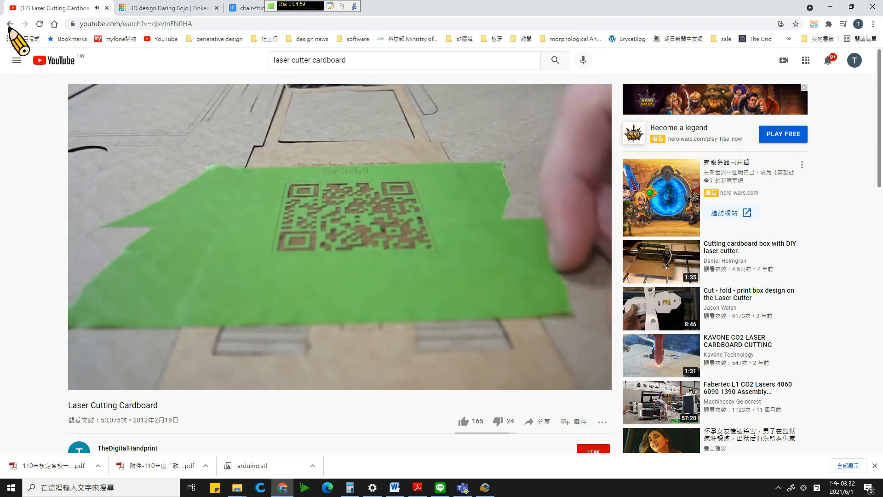
click(9, 24)
scroll(466, 421, down, 4)
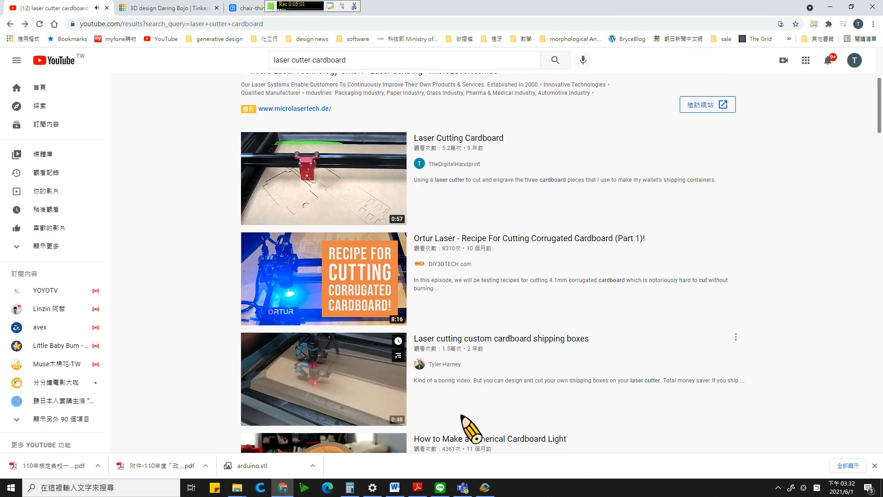
scroll(468, 425, down, 3)
scroll(449, 375, down, 2)
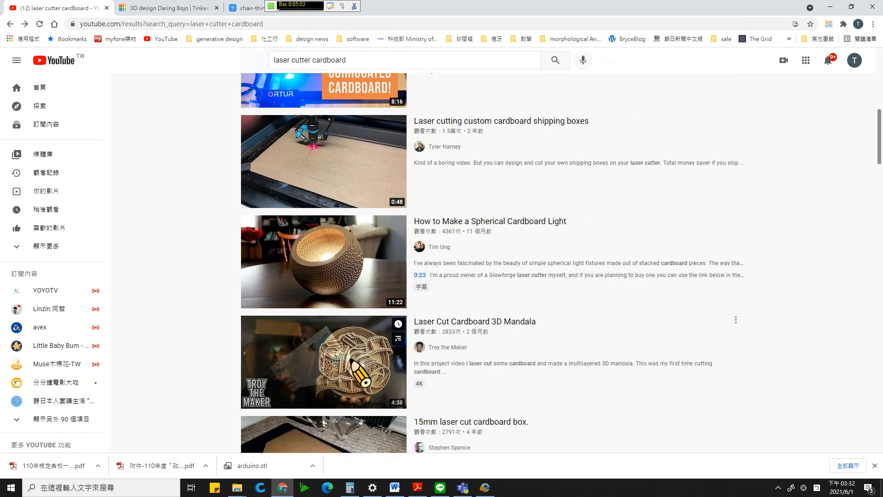
click(381, 358)
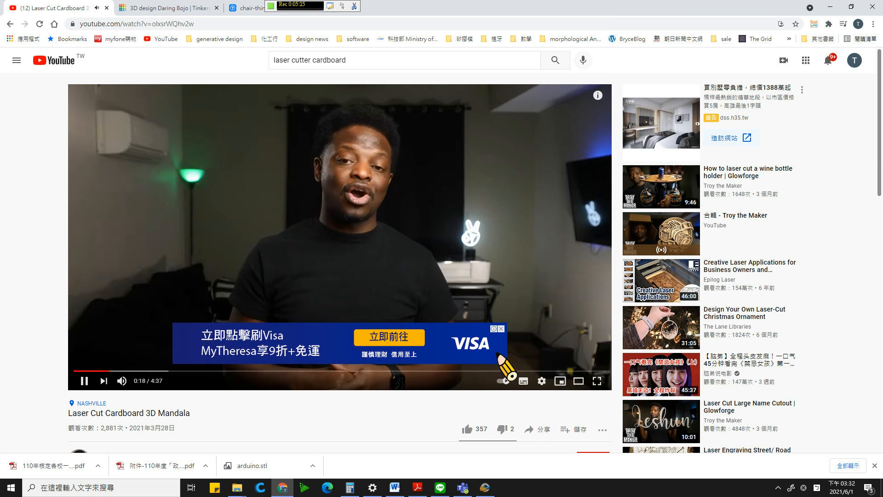
Close the overlay ad and skim the cardboard mandala video forward to about 3:03.
click(500, 329)
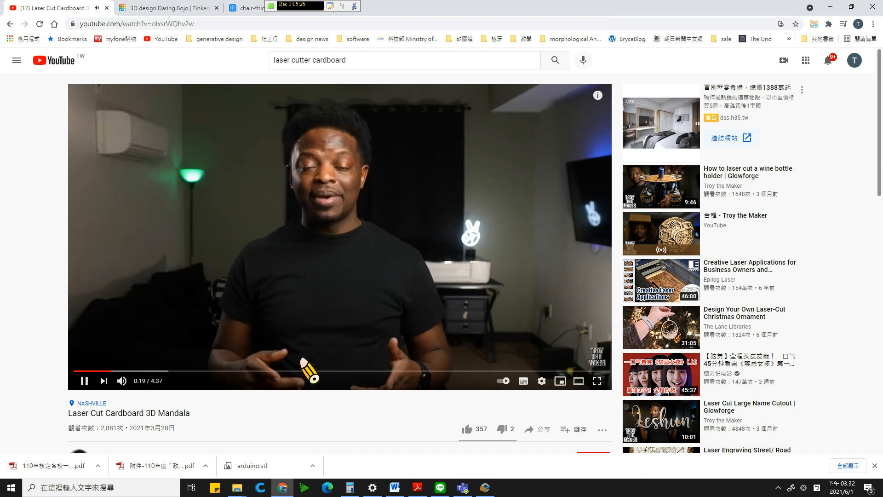
click(268, 371)
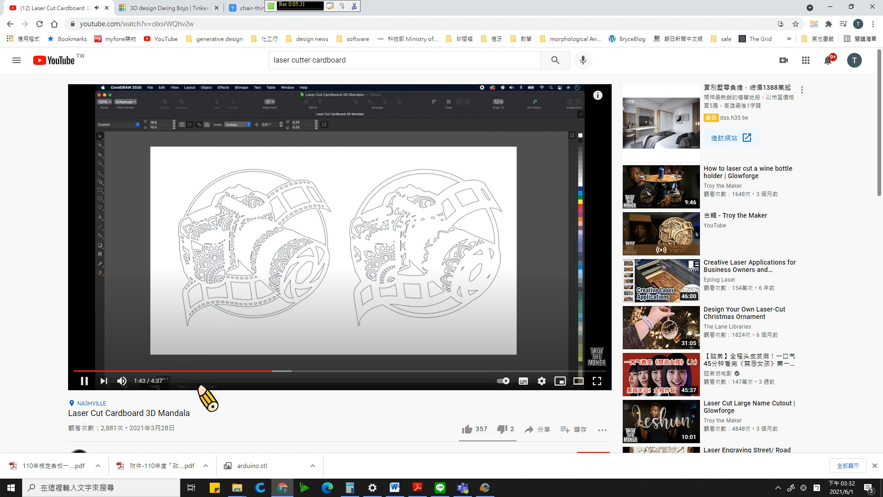
drag(219, 371, 256, 371)
click(283, 371)
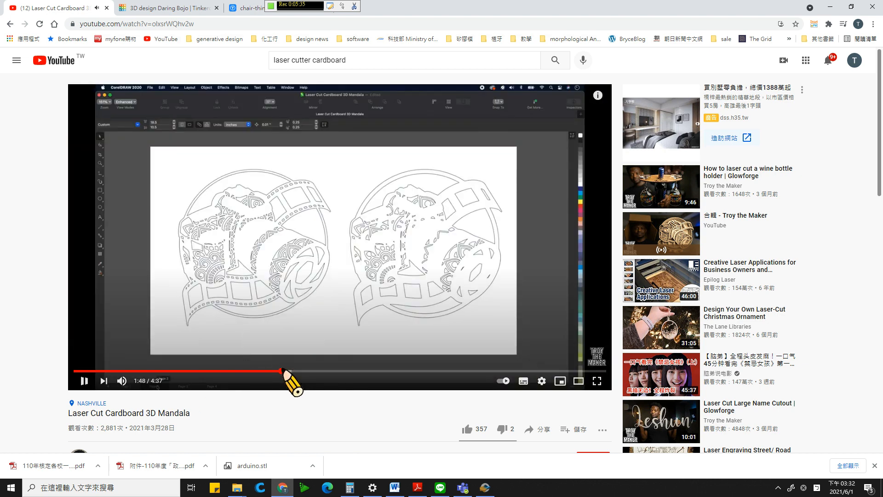
drag(313, 371, 360, 371)
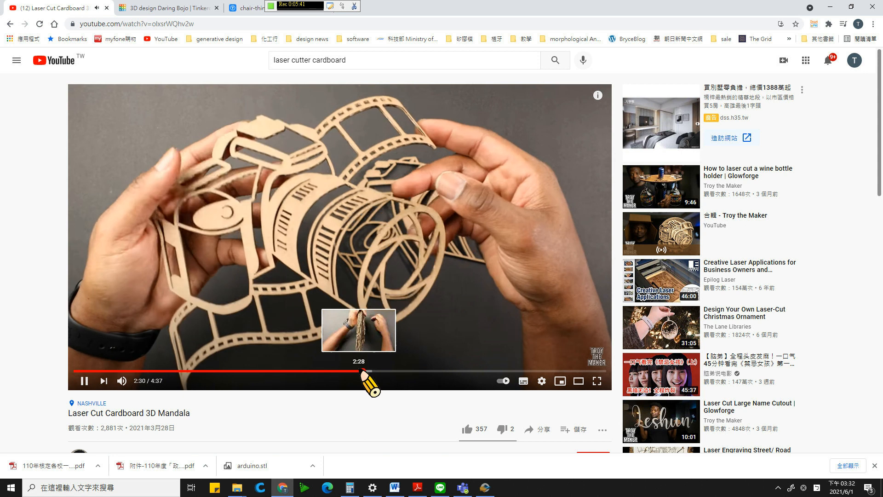
click(391, 371)
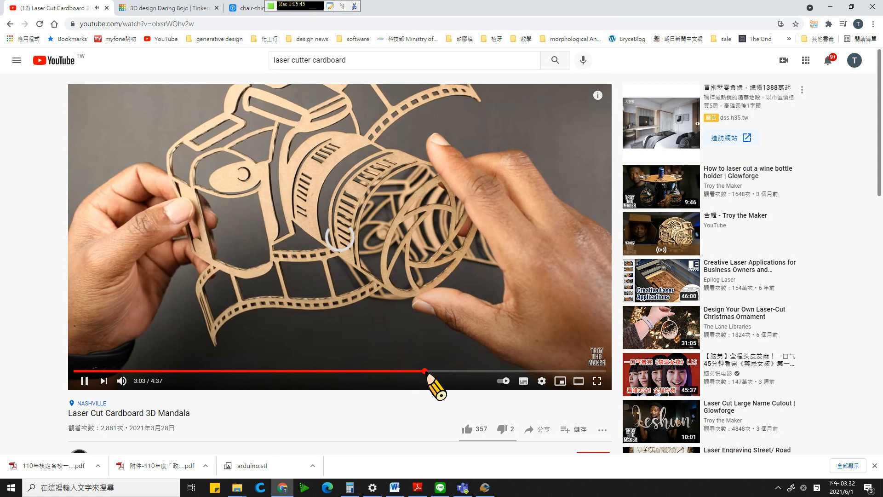
click(396, 370)
Copy the mandala video's web address and pause playback.
click(153, 24)
key(ctrl+c)
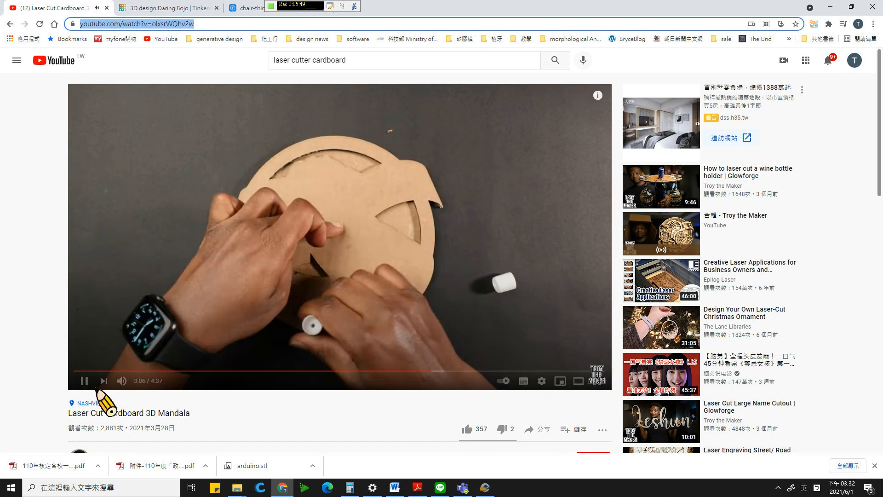
click(84, 380)
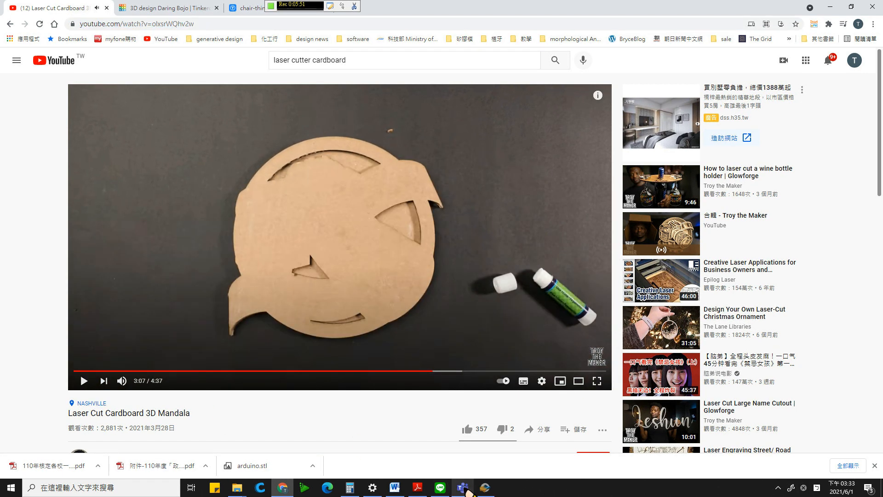
click(463, 487)
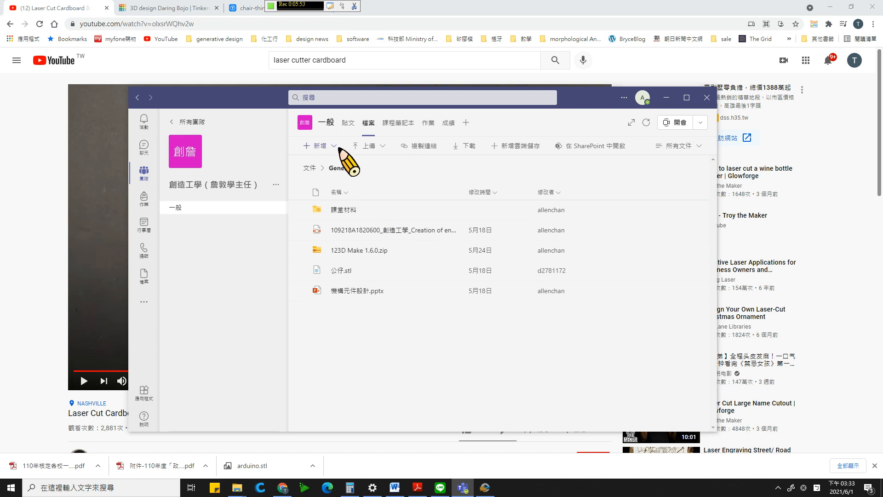
click(320, 145)
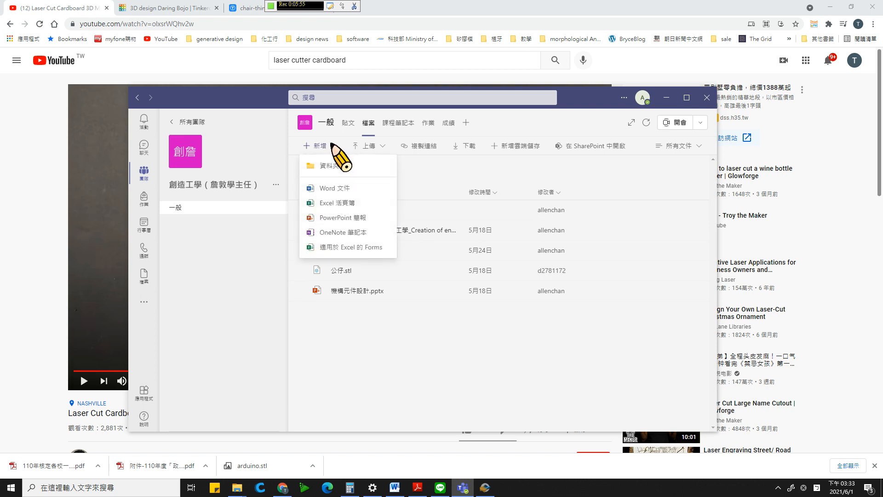
click(420, 321)
click(348, 123)
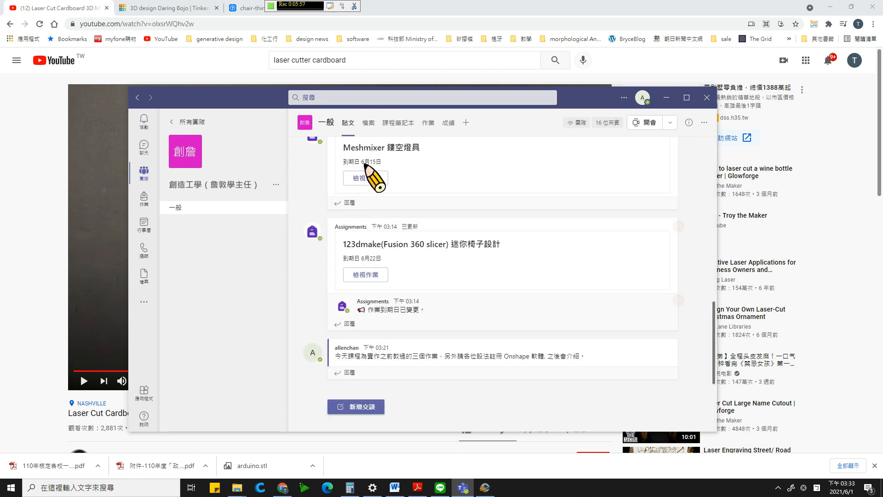
click(370, 127)
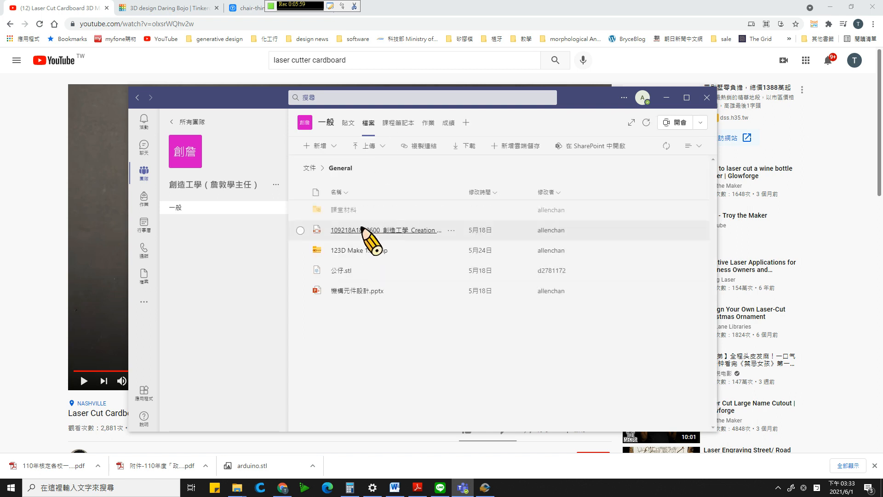
click(332, 148)
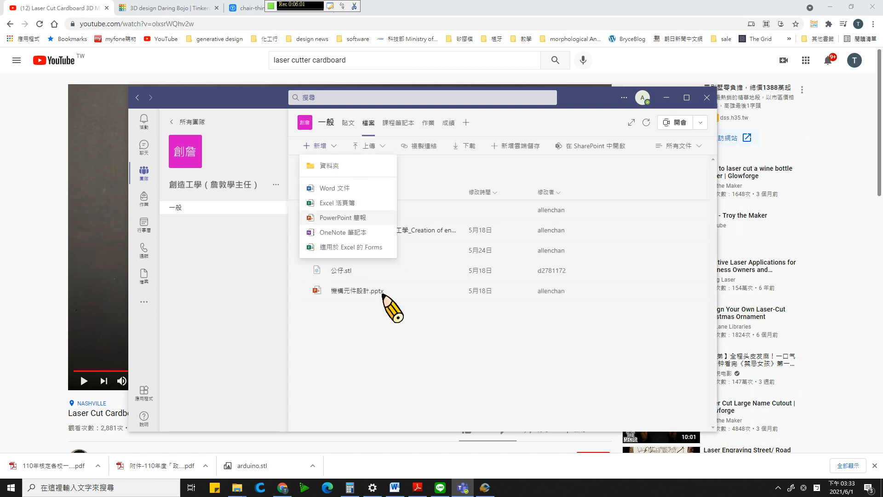
click(413, 336)
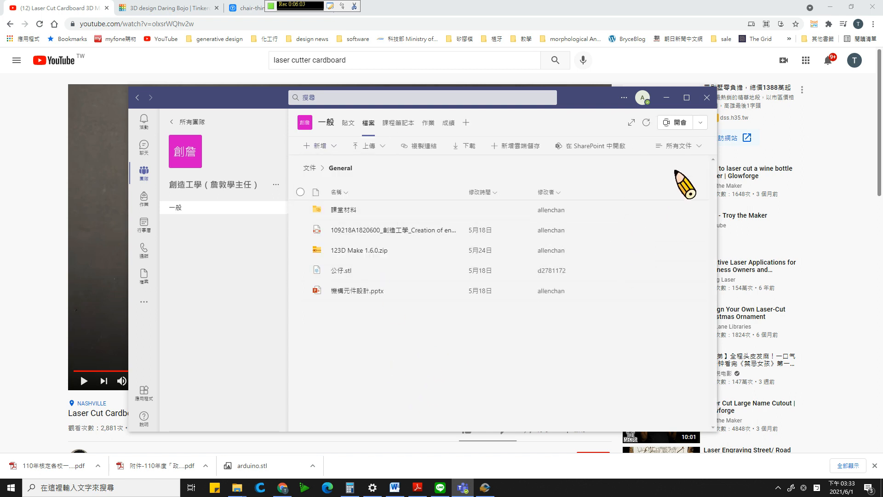
Switch to LINE and send the copied YouTube link to the 創造工學 group chat.
click(440, 488)
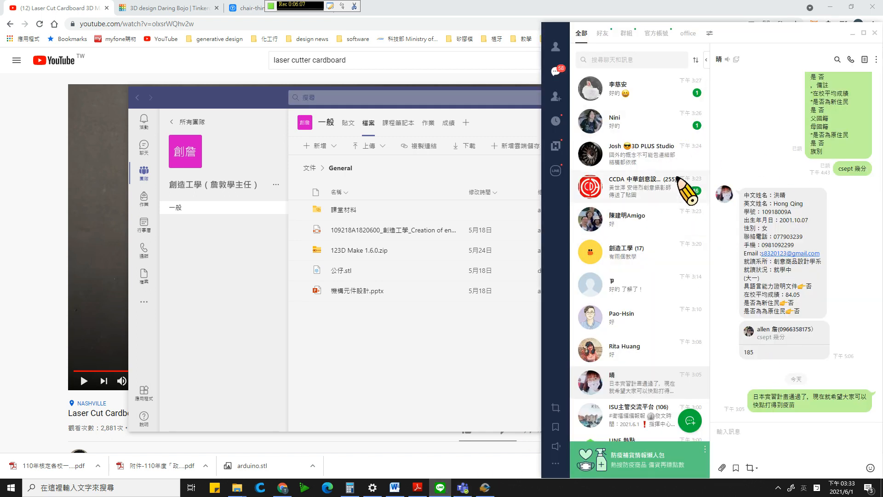
click(639, 248)
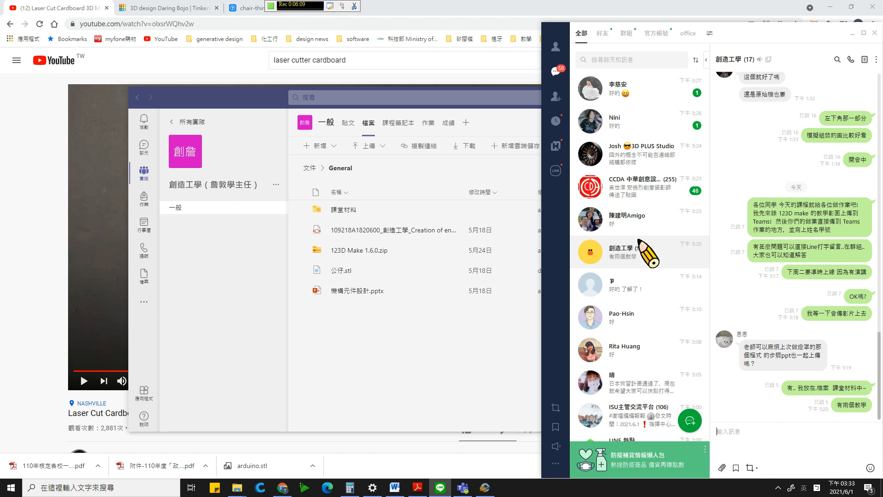
click(782, 431)
key(ctrl+v)
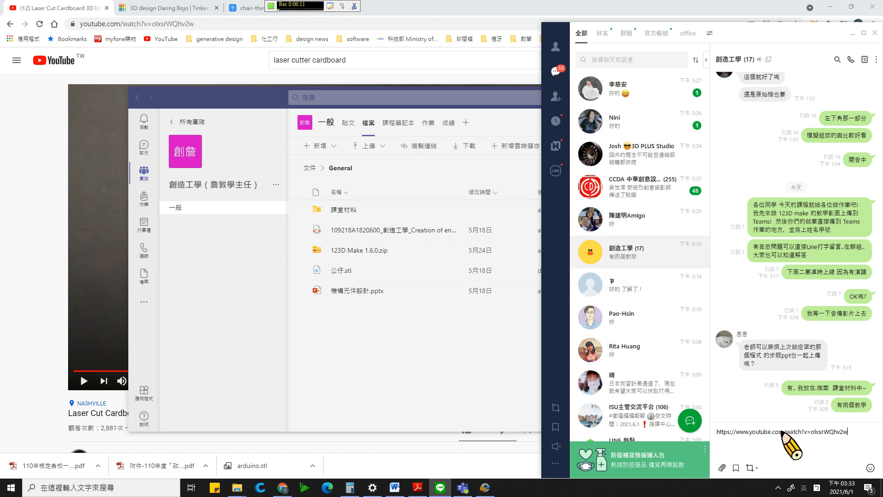
key(Return)
Save the sent video link to the 創造工學 group's notes and publish it as a post.
right_click(817, 408)
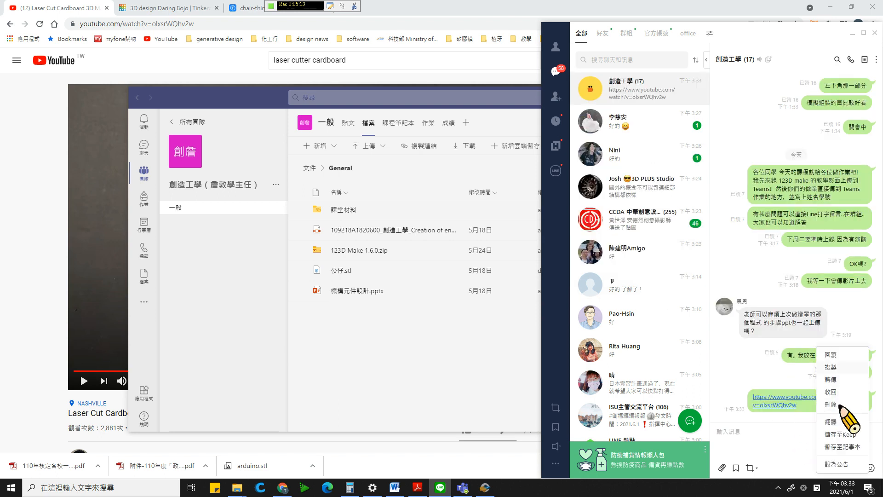
click(842, 446)
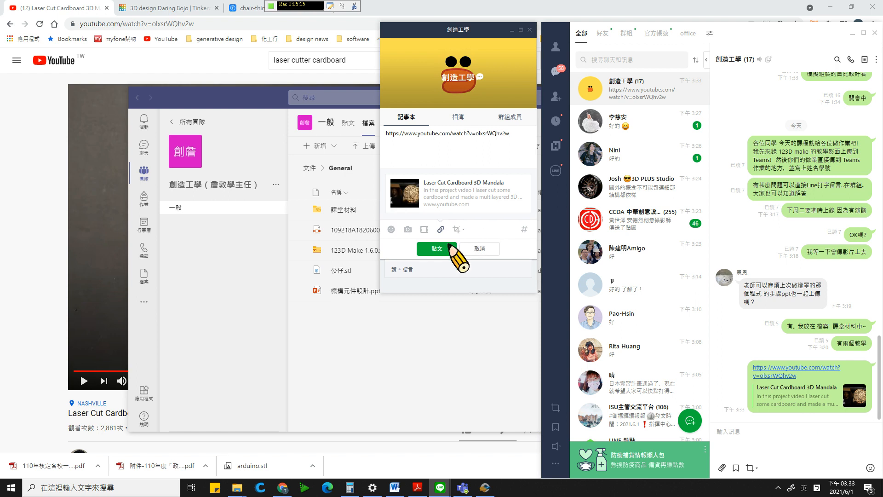
click(449, 247)
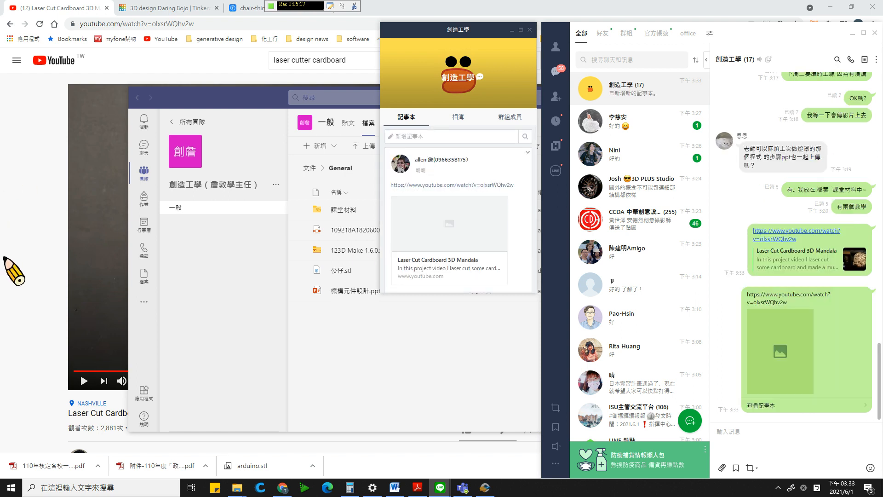
Return to the Tinkercad design in the browser and examine the furniture shapes in the OMSI 休息室 collection.
click(115, 66)
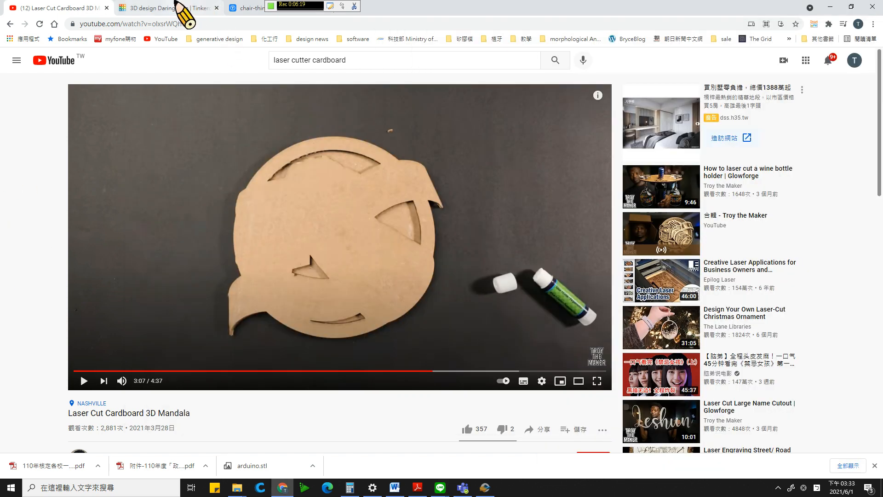
click(177, 8)
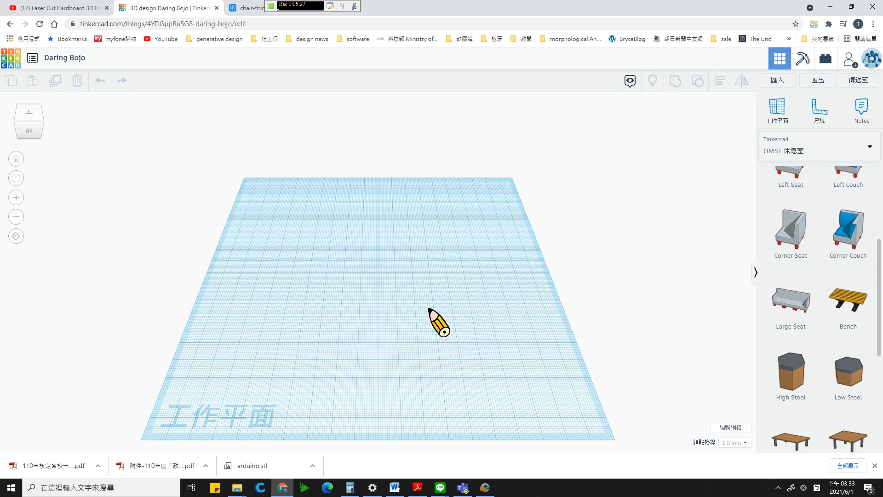
right_drag(429, 308, 679, 265)
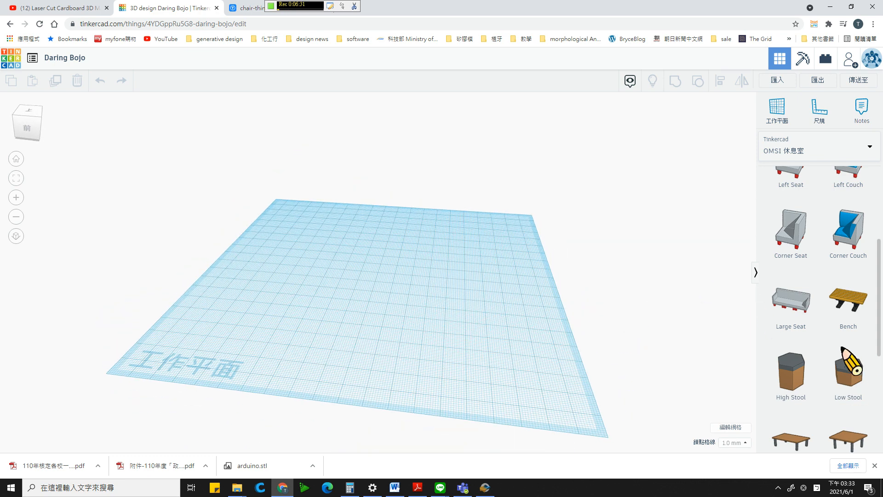
scroll(808, 276, up, 4)
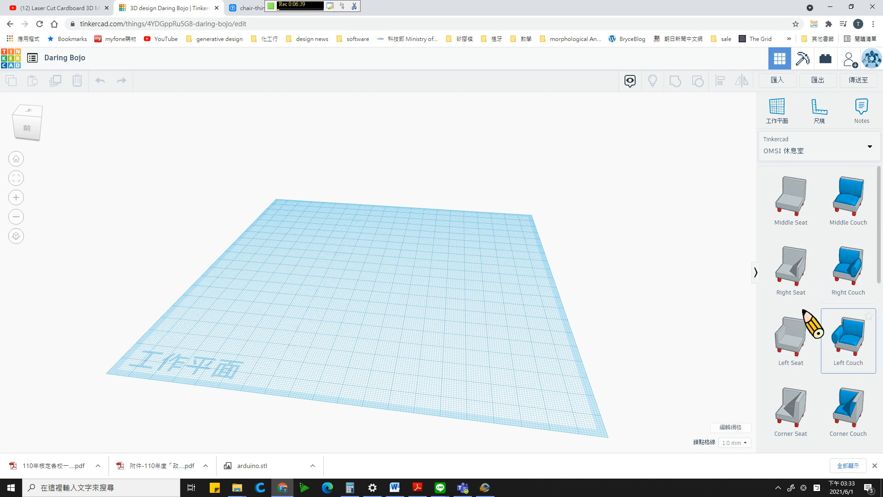
scroll(781, 328, down, 3)
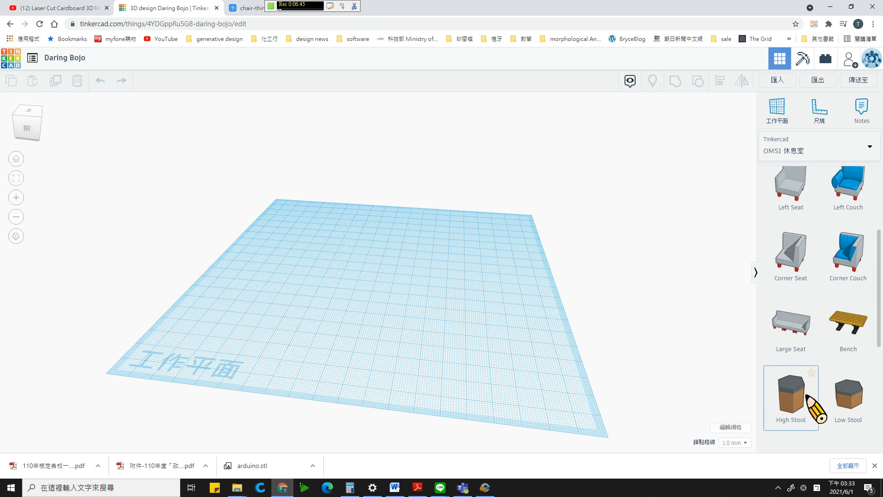
scroll(808, 410, down, 5)
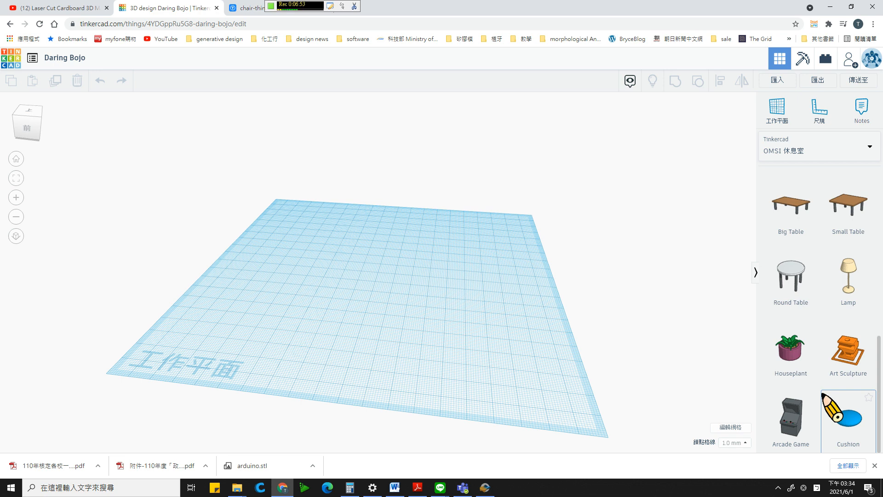
scroll(823, 394, up, 3)
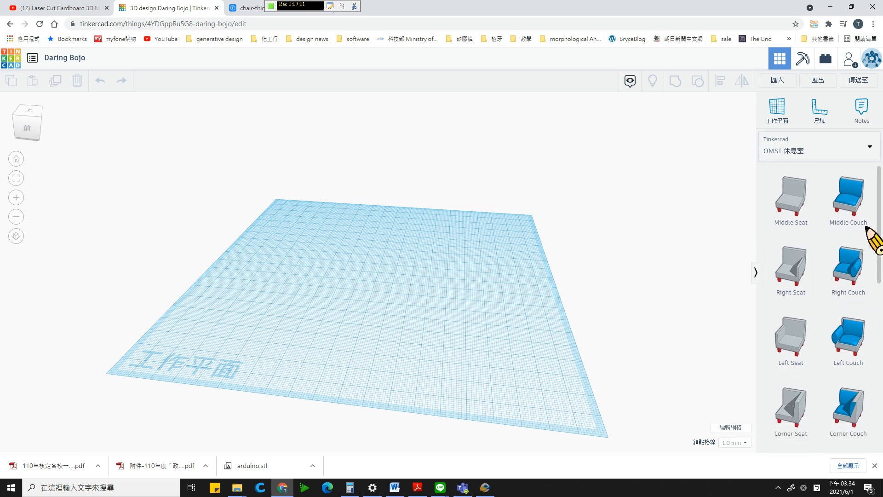
scroll(843, 285, down, 5)
scroll(846, 289, up, 3)
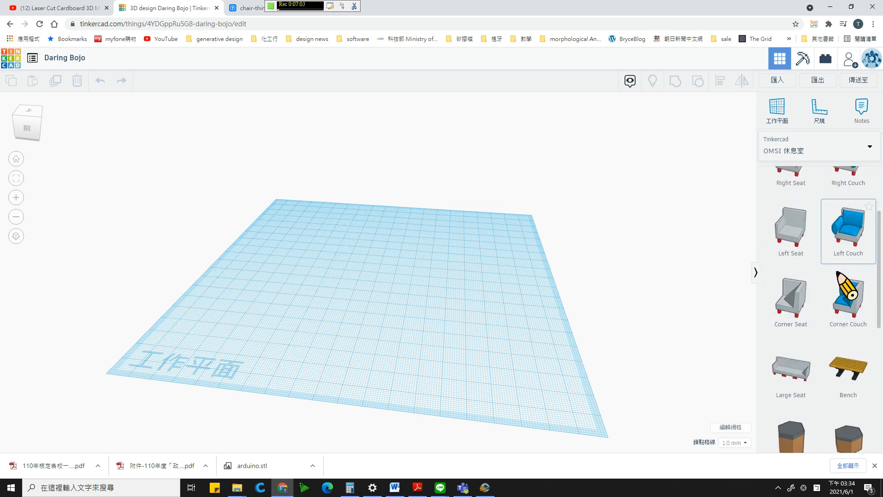
scroll(838, 275, up, 3)
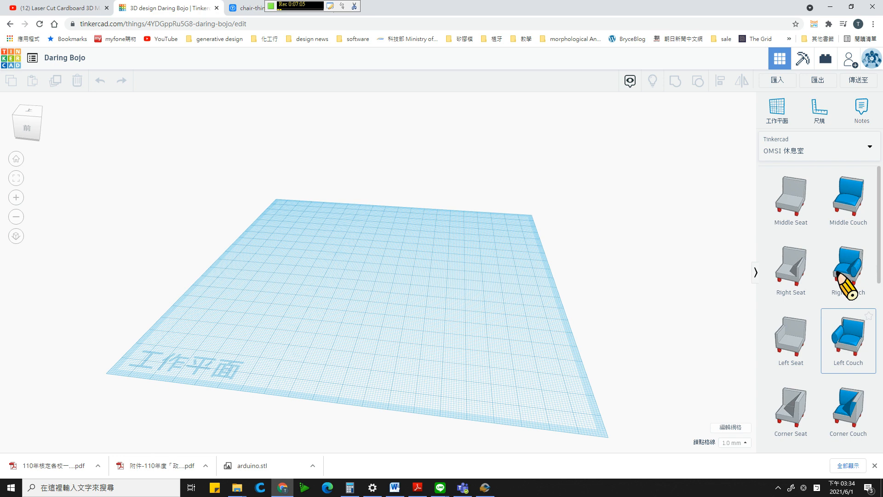
scroll(837, 274, down, 10)
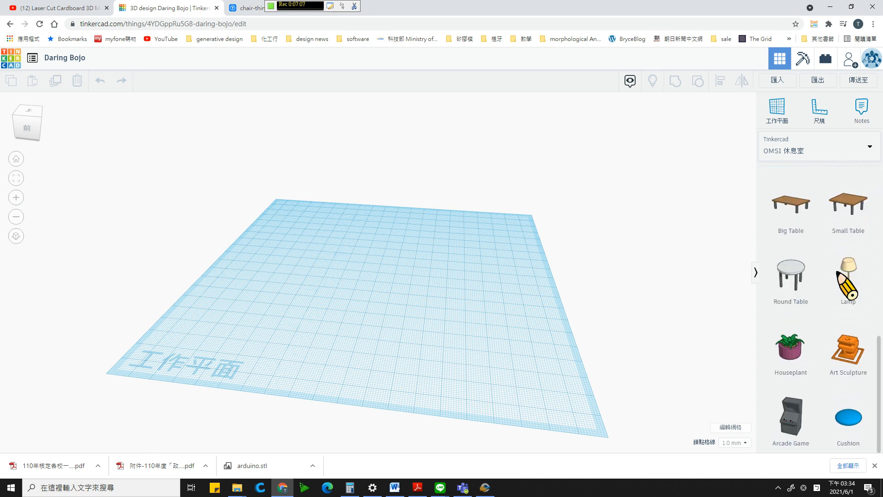
scroll(842, 285, up, 10)
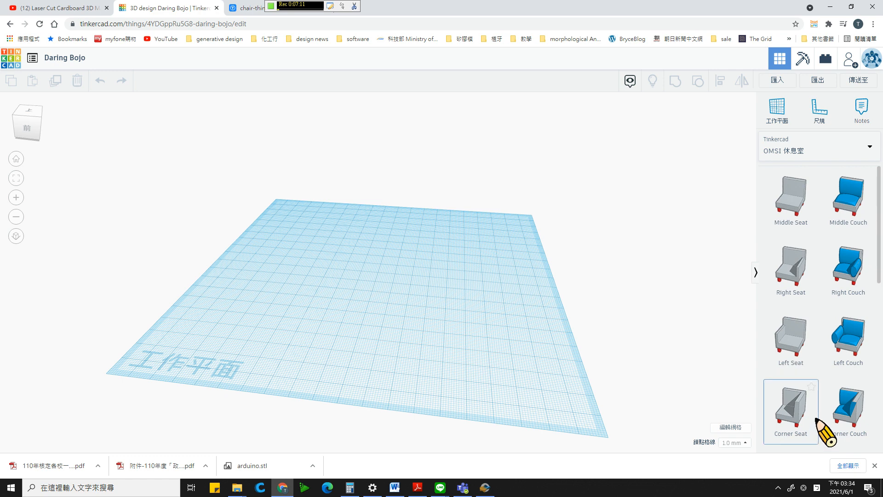
Place the Left Seat shape from the OMSI 休息室 collection on the workplane and inspect it up close.
drag(798, 332, 400, 338)
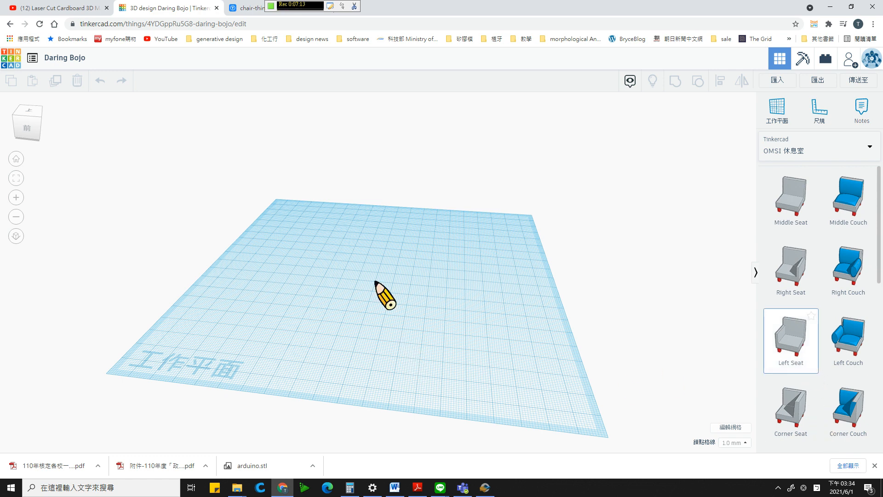
drag(375, 281, 376, 281)
right_drag(487, 346, 459, 335)
scroll(397, 252, up, 1)
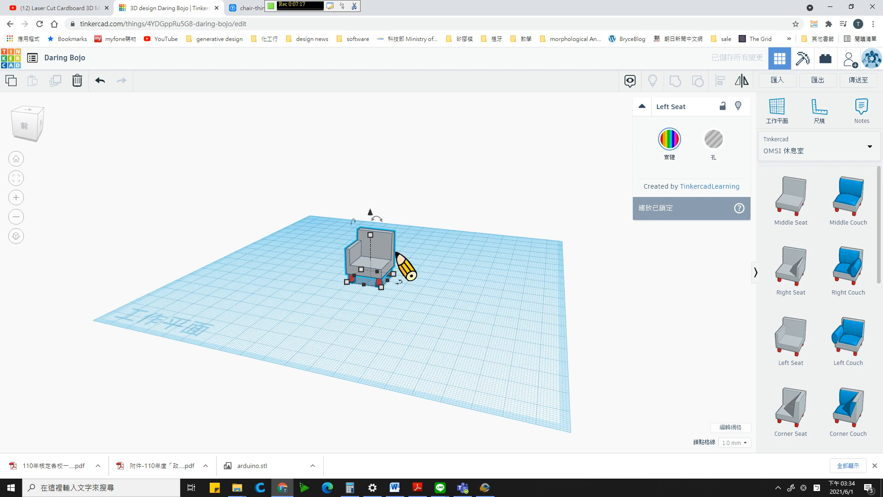
scroll(400, 259, up, 8)
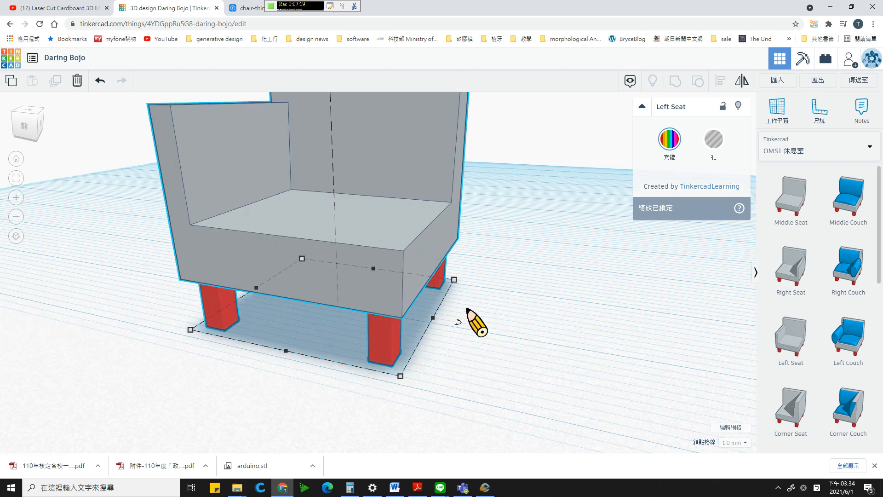
scroll(479, 317, down, 6)
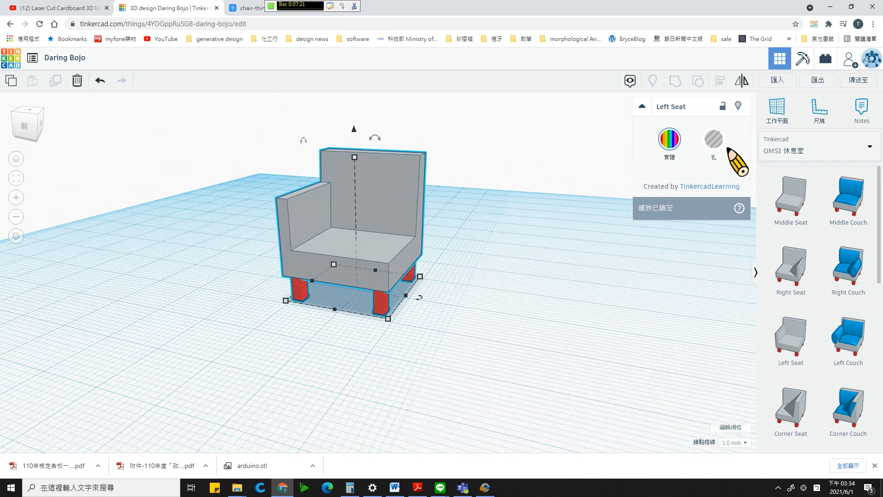
click(641, 106)
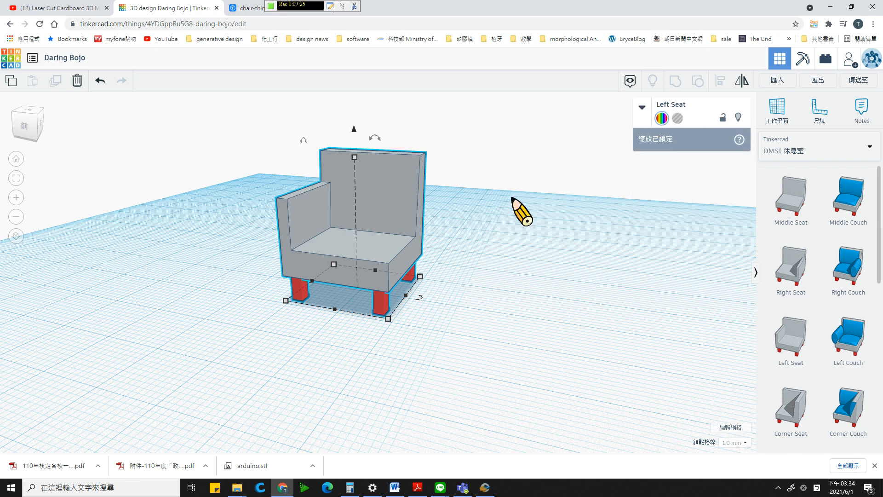
click(527, 205)
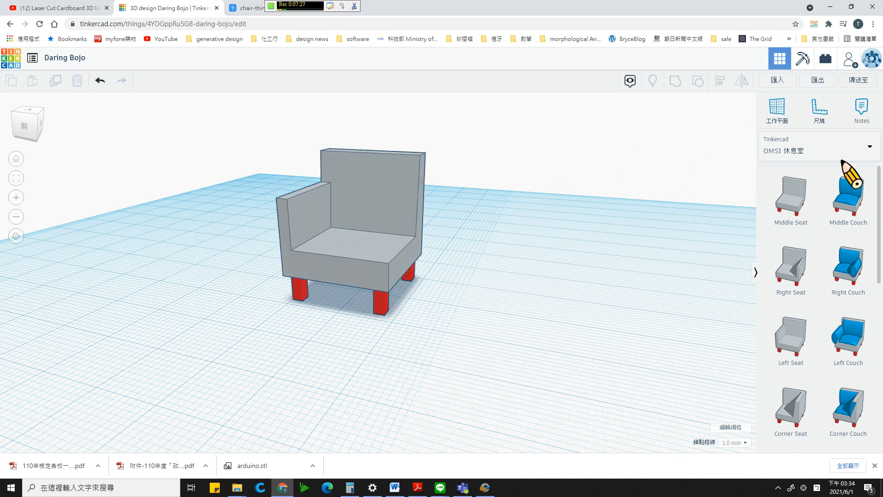
Switch the shape library to 基本造型 and place a solid red 方塊 over the open side of the seat.
click(869, 147)
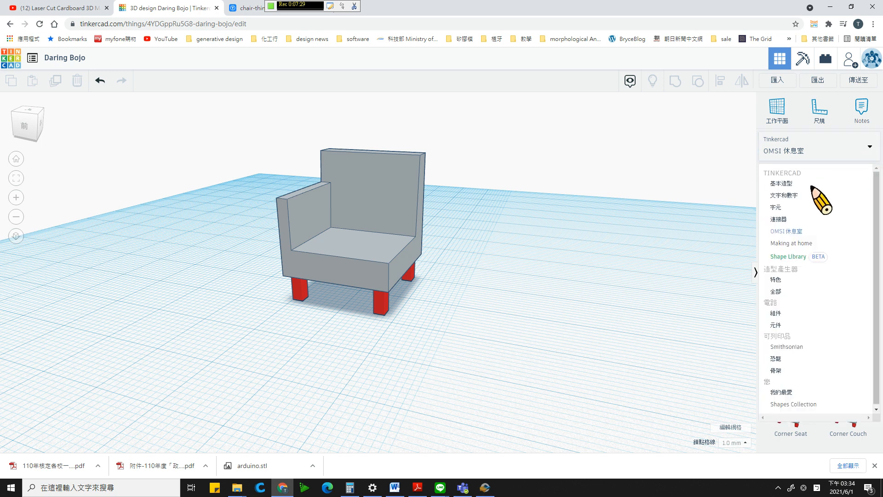
click(811, 183)
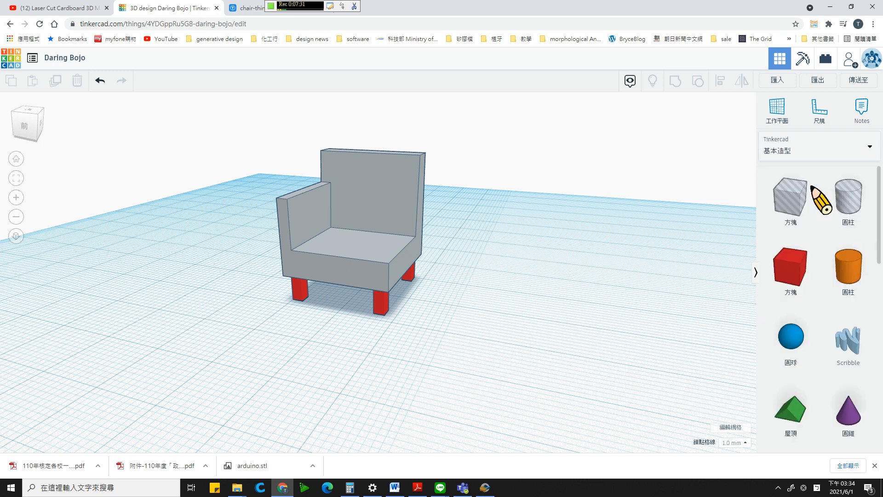
right_drag(603, 326, 587, 313)
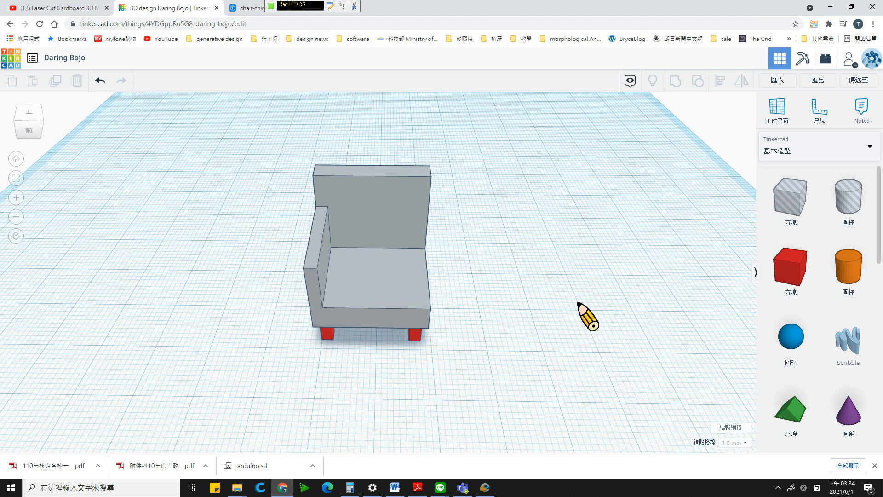
click(27, 111)
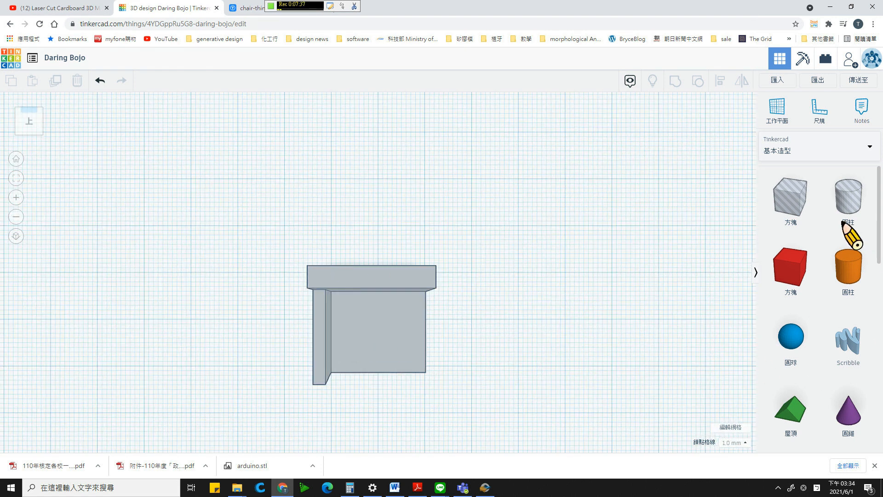
click(795, 267)
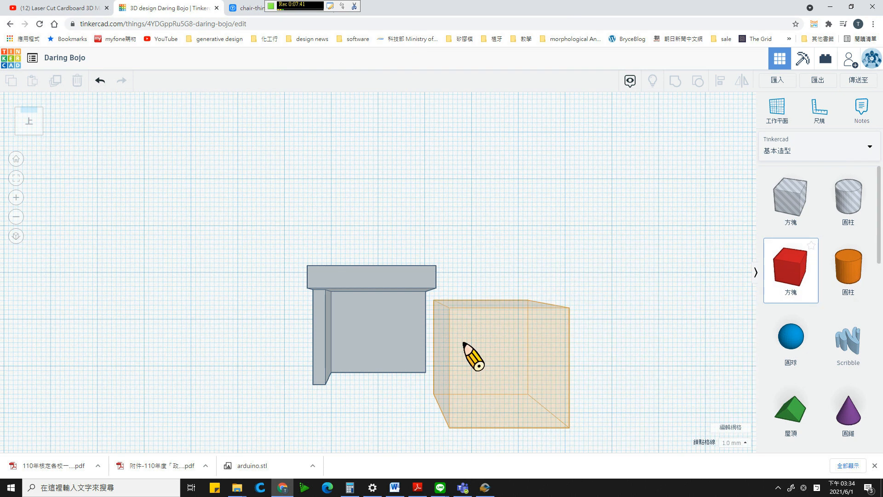
click(435, 345)
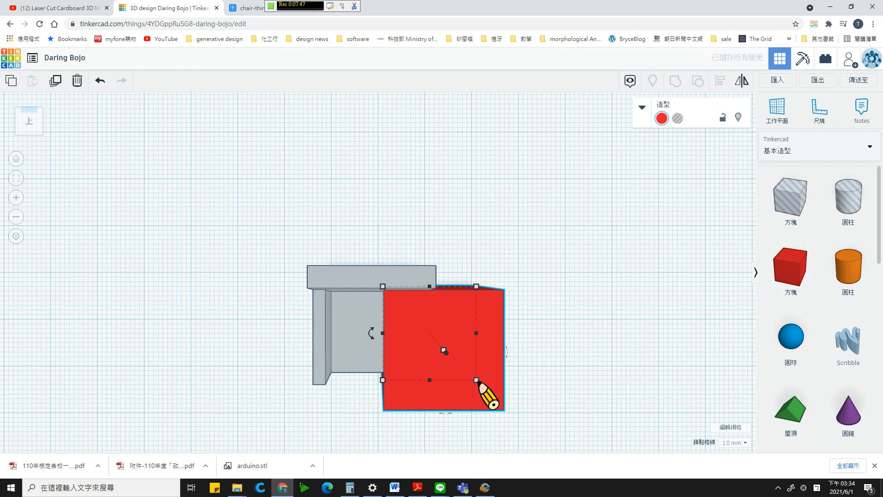
Resize the red box to 3 mm wide and 17 mm long, and move it to the seat's open edge.
drag(476, 380, 400, 365)
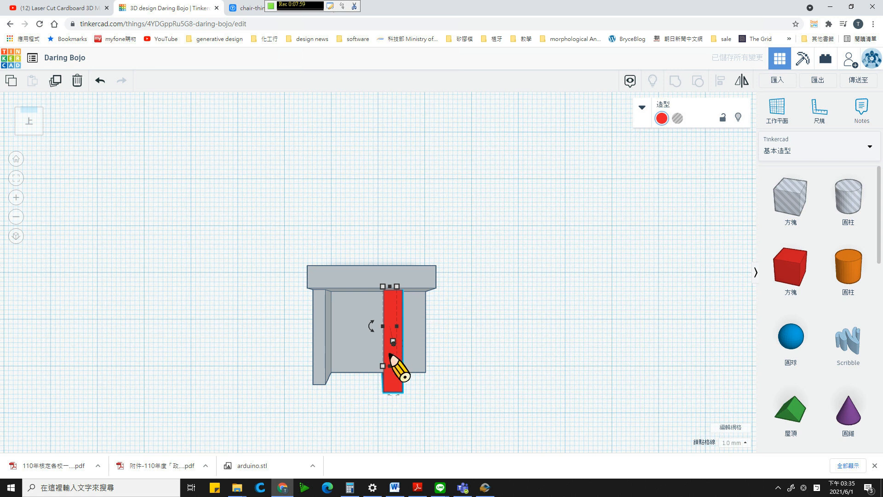
drag(390, 355, 415, 350)
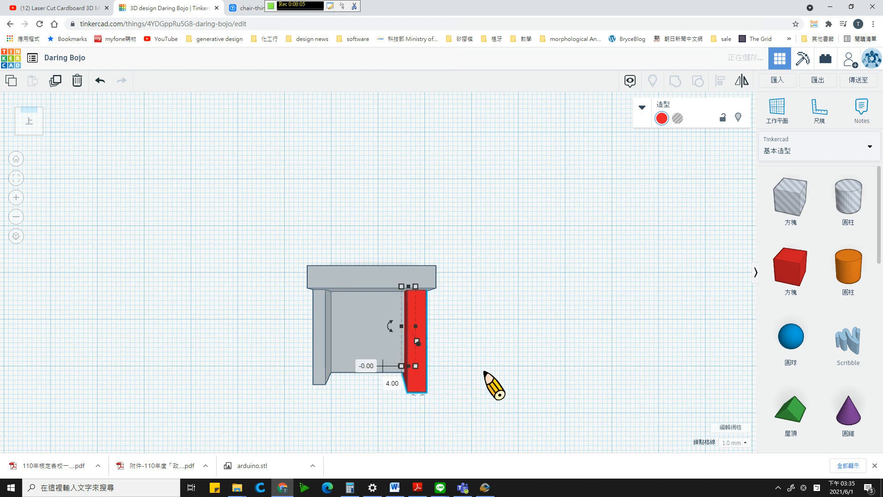
right_drag(484, 371, 404, 239)
drag(405, 239, 410, 239)
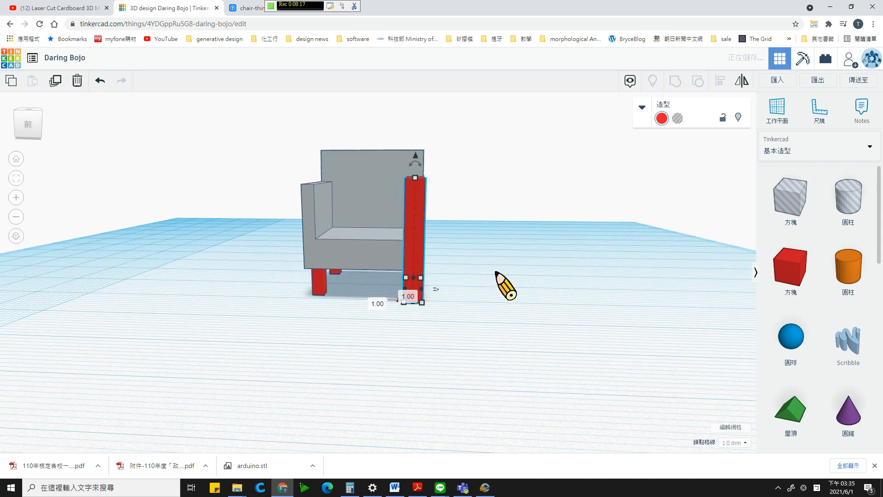
Reposition the red box against the backrest and line it up with the seat's outer side.
right_drag(495, 272, 289, 221)
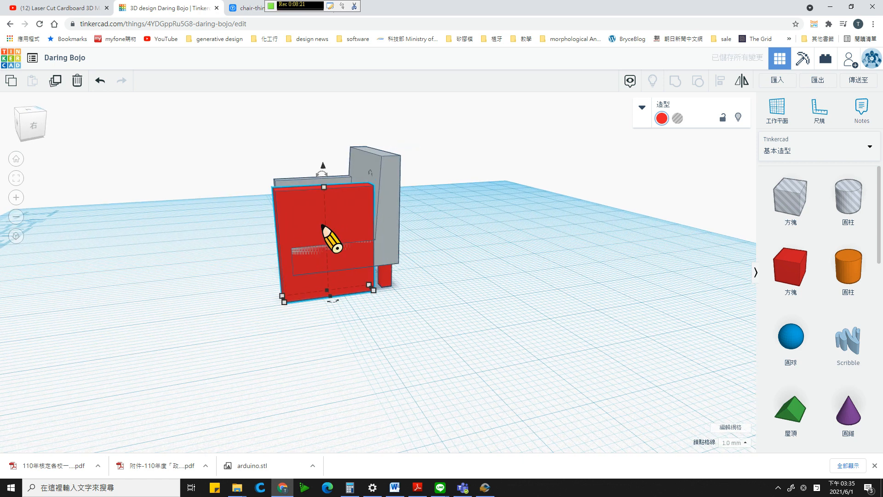
drag(343, 217, 360, 235)
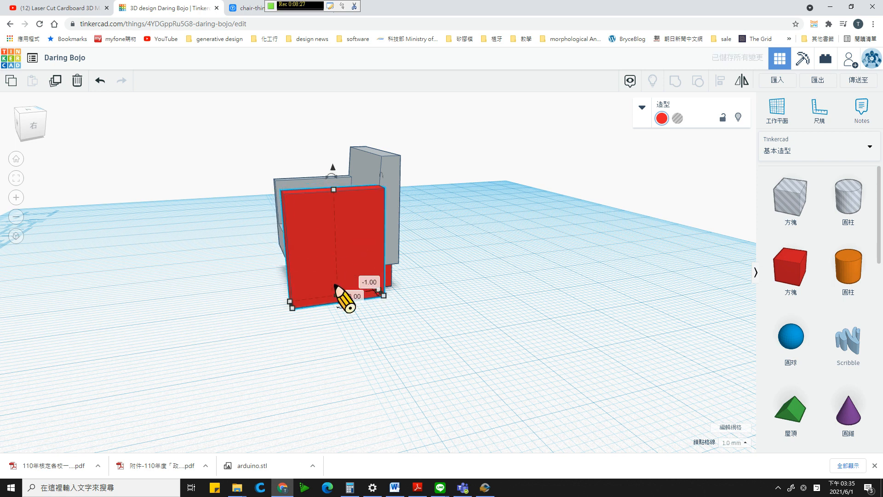
right_drag(414, 418, 571, 453)
right_drag(509, 344, 477, 371)
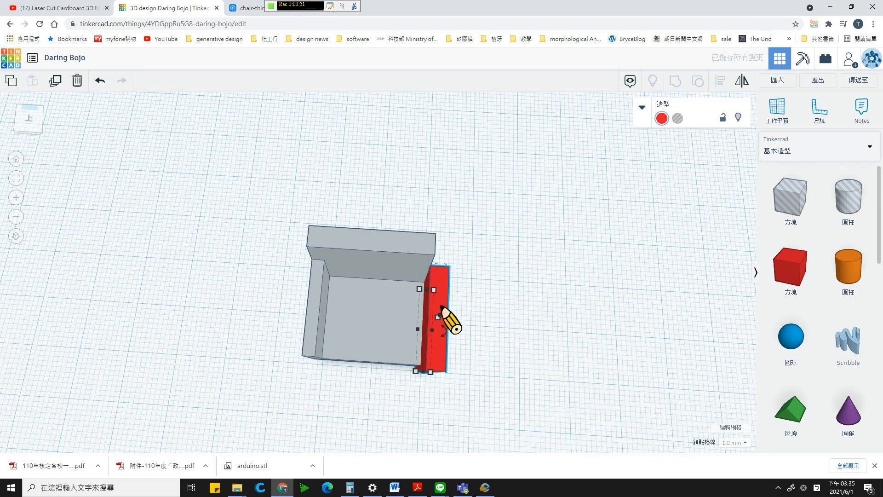
drag(441, 297, 425, 296)
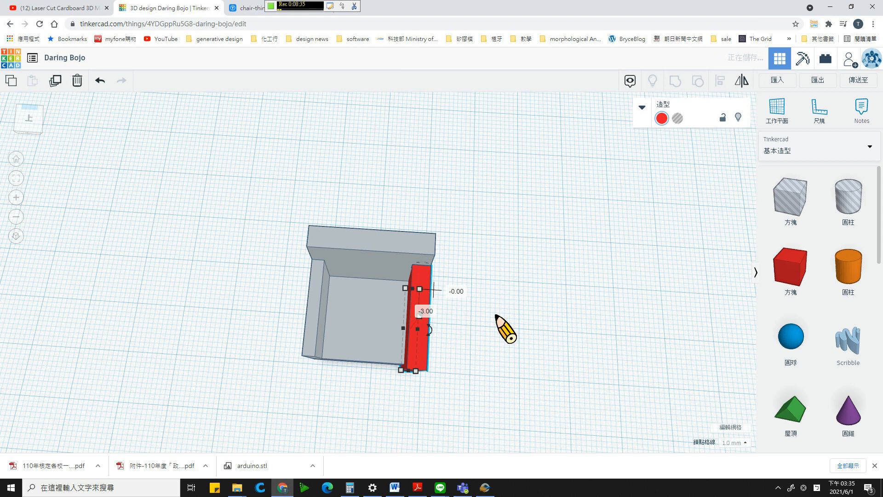
Extend the red box forward to 19 mm long and raise it level with the seat's underside, above the legs.
right_drag(503, 315, 402, 273)
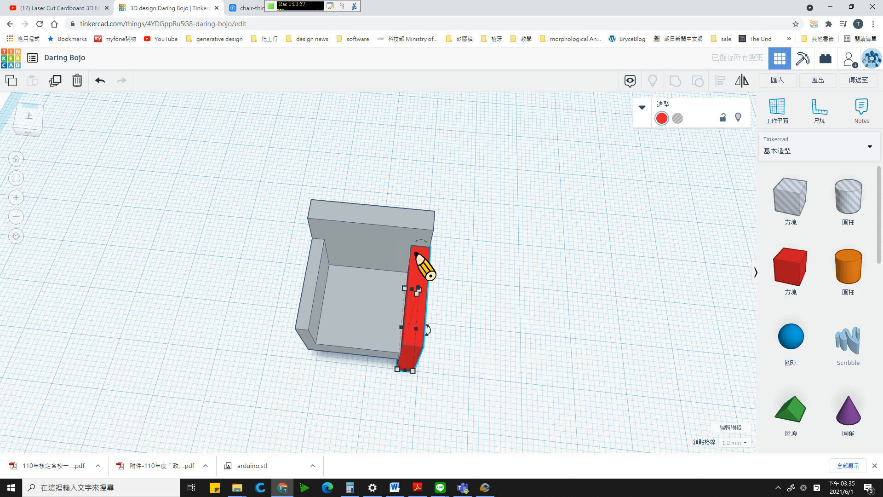
right_drag(487, 340, 471, 257)
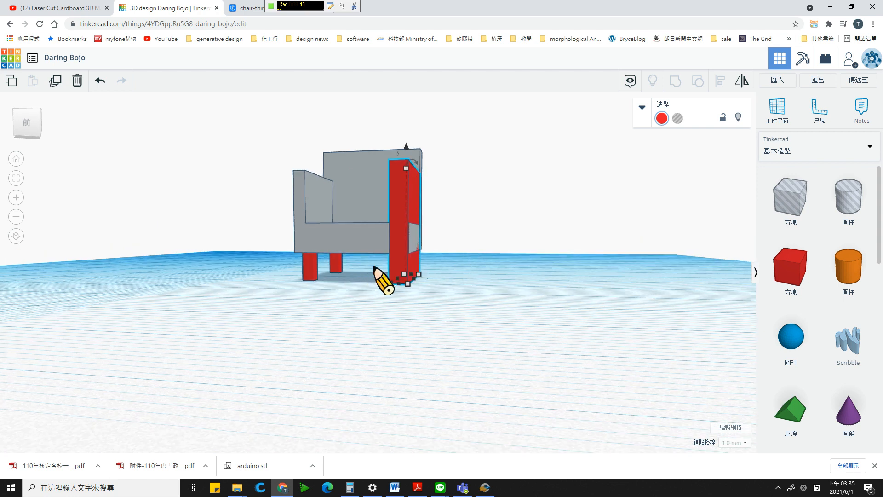
right_drag(397, 301, 386, 312)
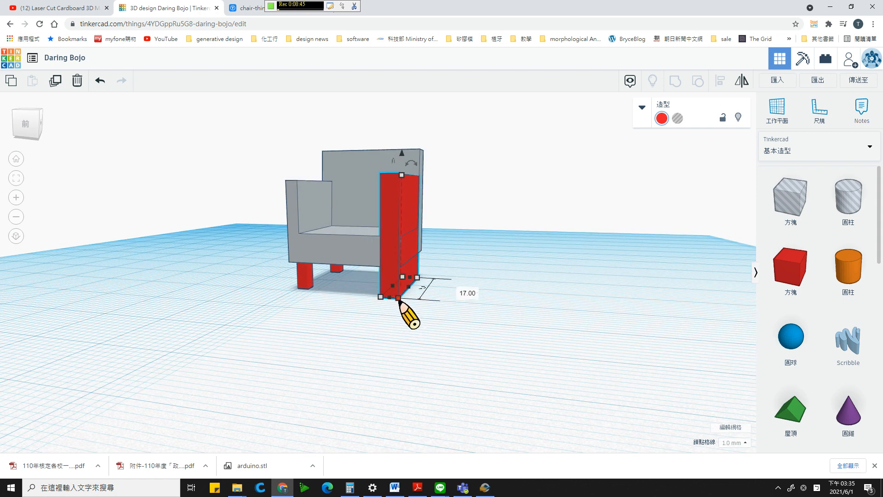
mouse_move(398, 300)
mouse_down()
mouse_move(406, 300)
mouse_move(395, 305)
mouse_up()
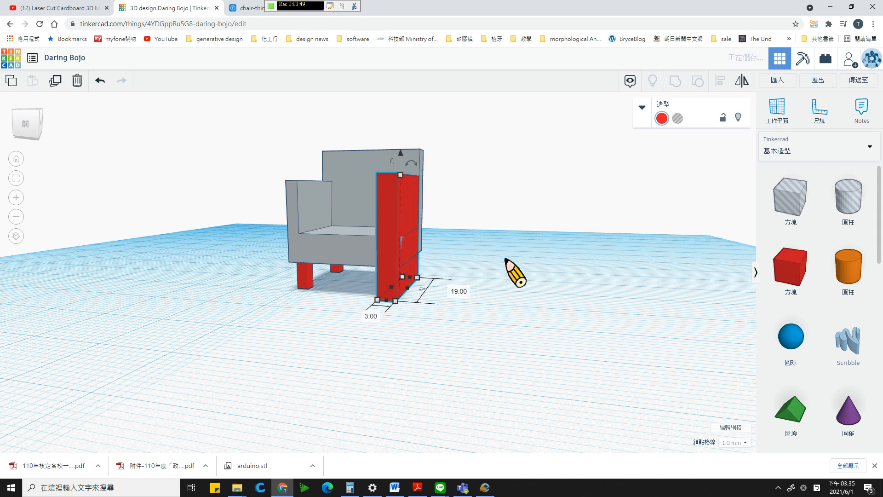
right_drag(456, 279, 403, 264)
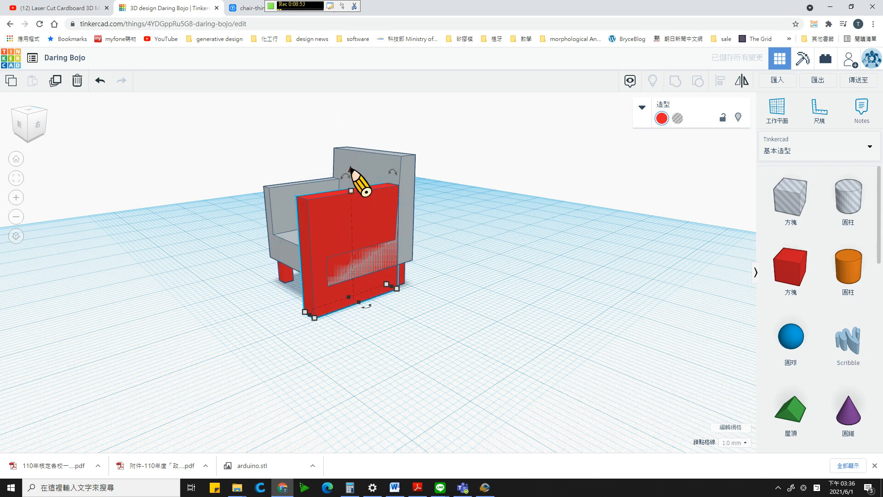
drag(350, 168, 351, 138)
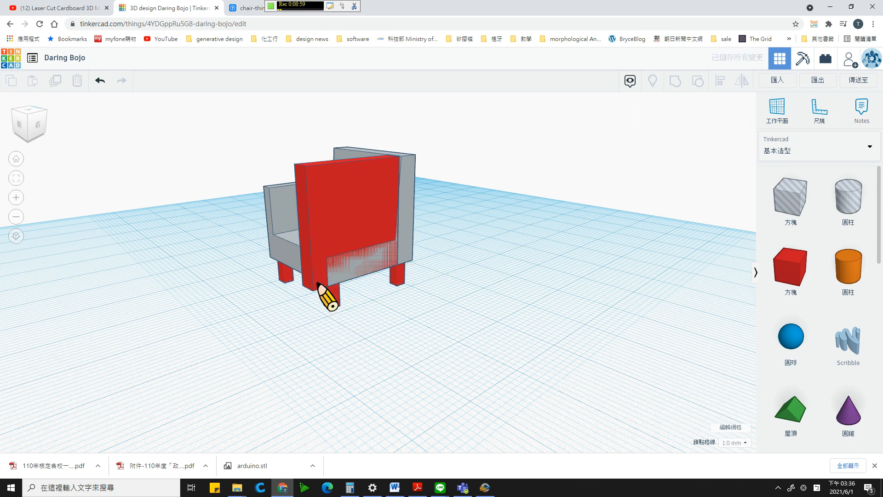
Shorten the red armrest to 16 mm to match the seat's front and set its height to 14 mm.
mouse_move(312, 292)
mouse_down()
mouse_move(358, 276)
mouse_move(329, 290)
mouse_up()
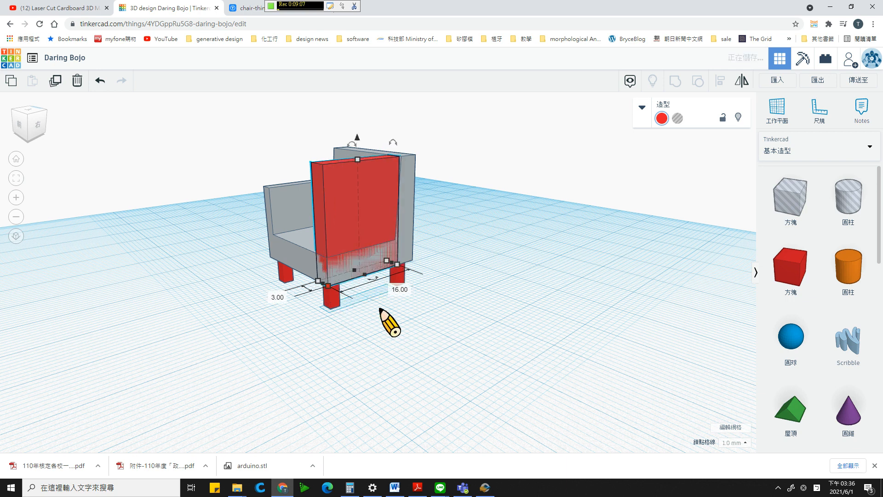
right_drag(450, 339, 384, 210)
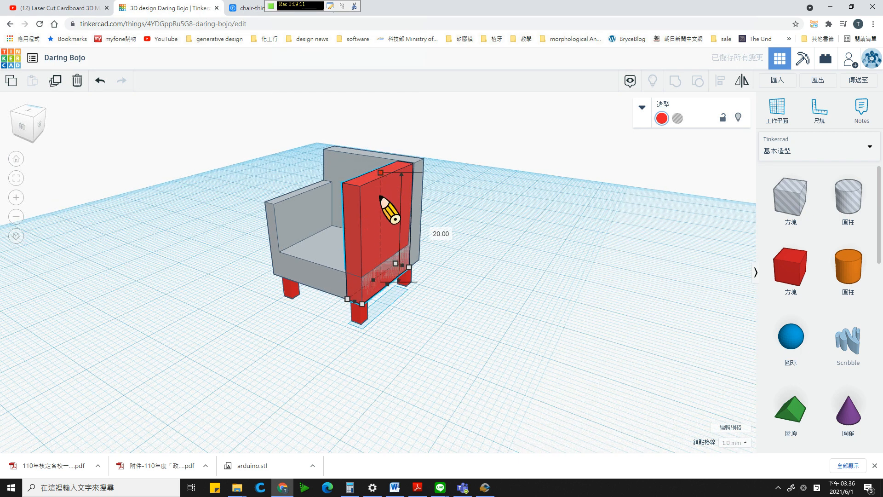
drag(381, 197, 381, 198)
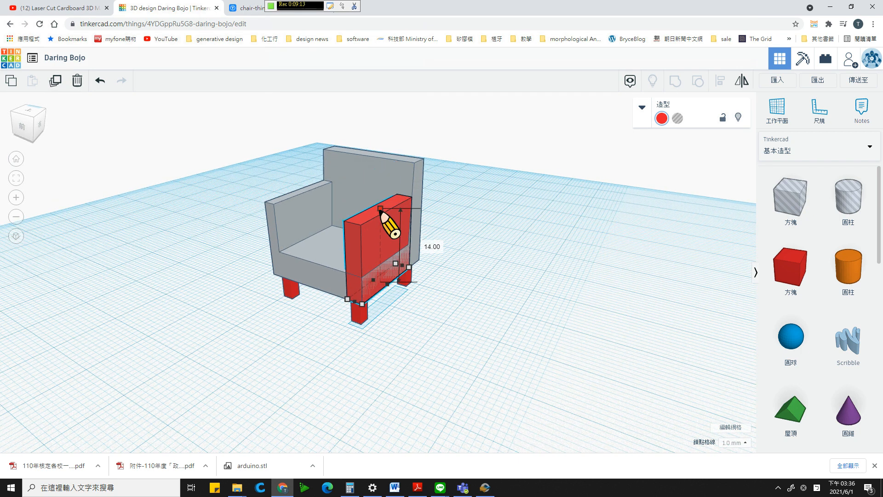
Group the red armrest with the chair, inspect the joined model, and undo the grouping.
right_drag(511, 258, 178, 126)
click(532, 327)
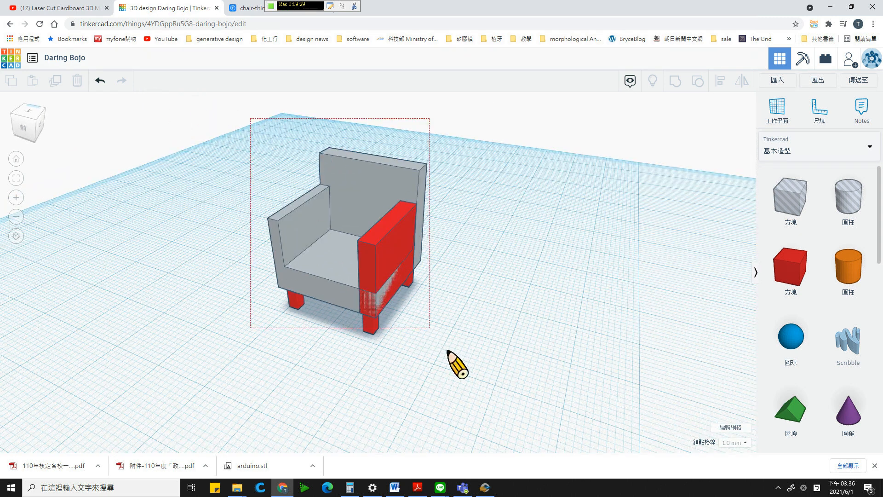
drag(462, 381, 463, 380)
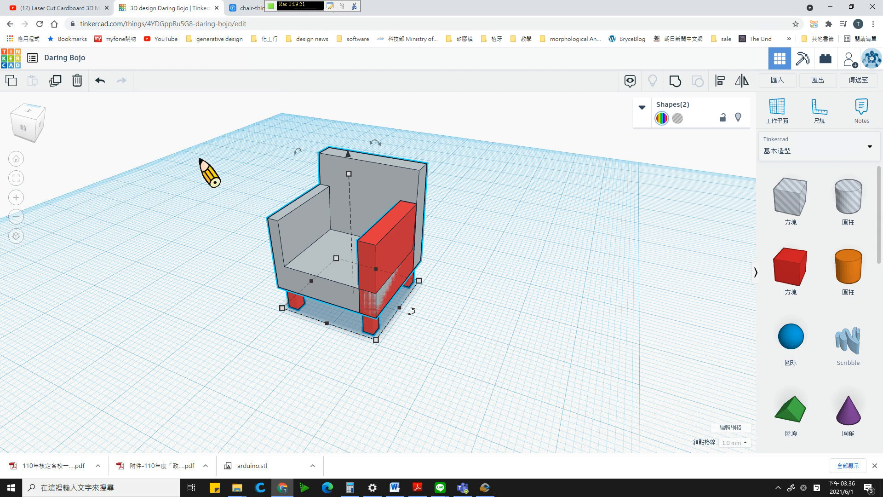
click(676, 82)
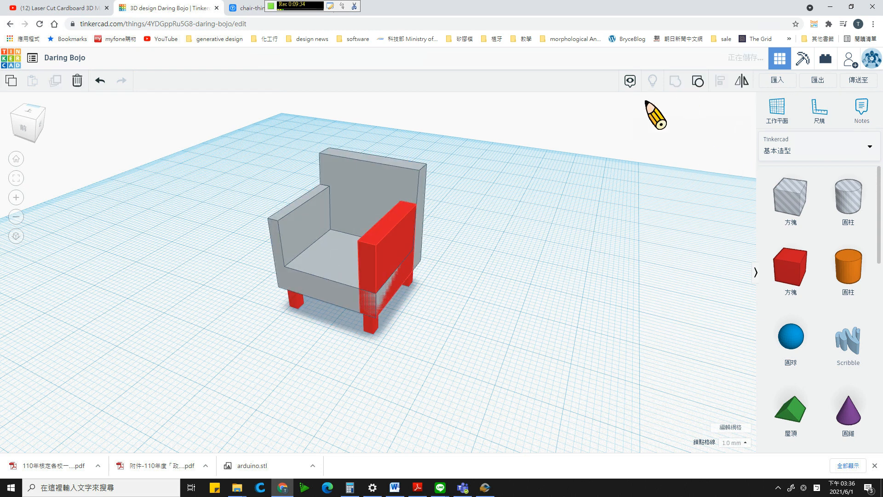
click(483, 266)
right_drag(443, 311, 457, 344)
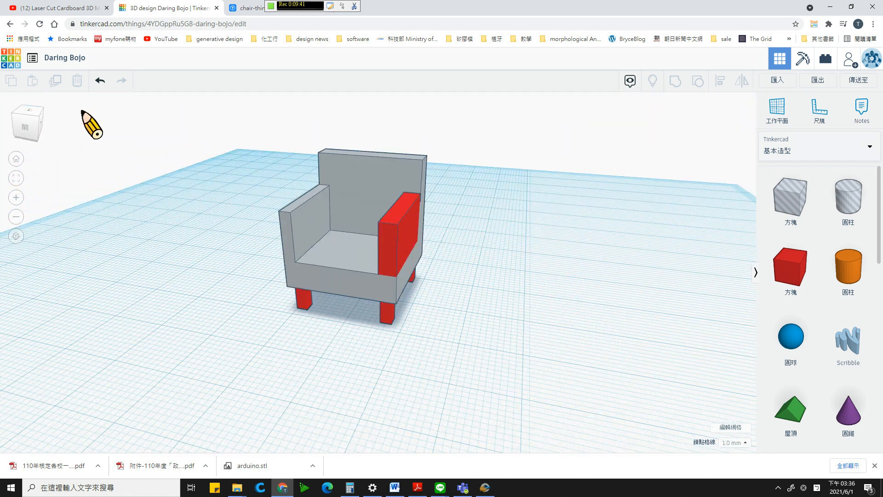
click(100, 81)
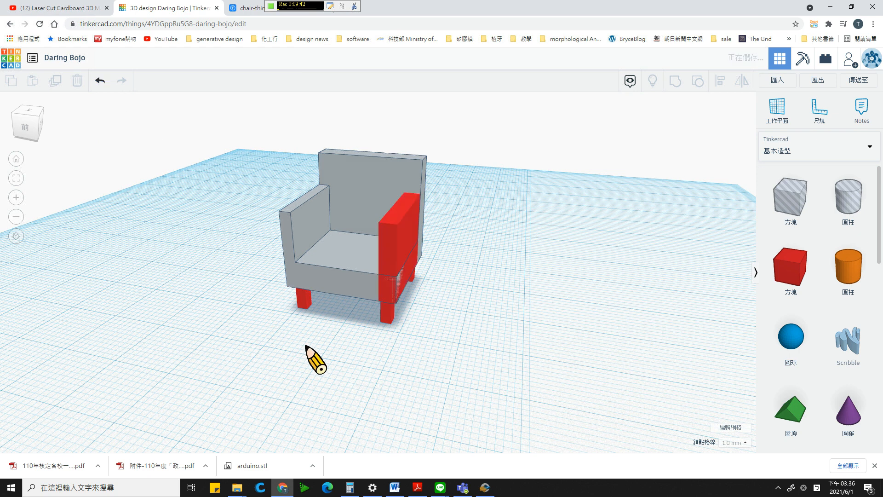
Set the red armrest's thickness to 2.50 mm, keeping its outer side in line with the seat.
click(395, 251)
right_drag(386, 335, 400, 317)
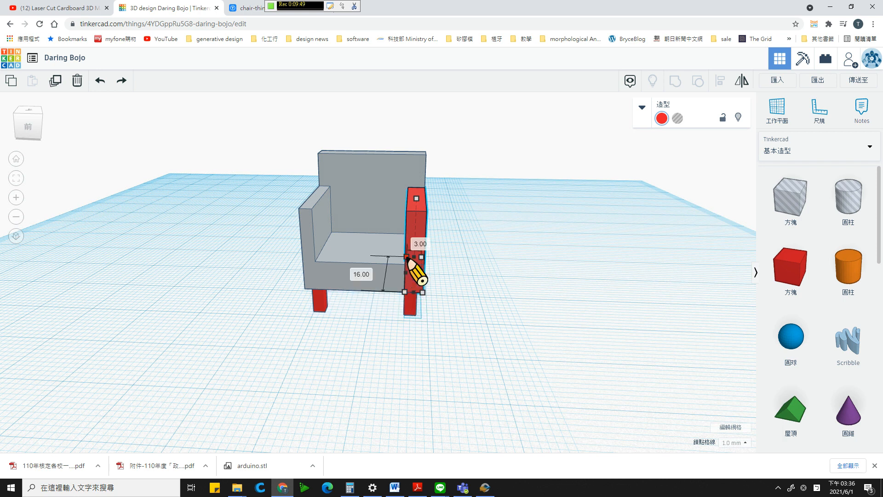
drag(410, 257, 408, 259)
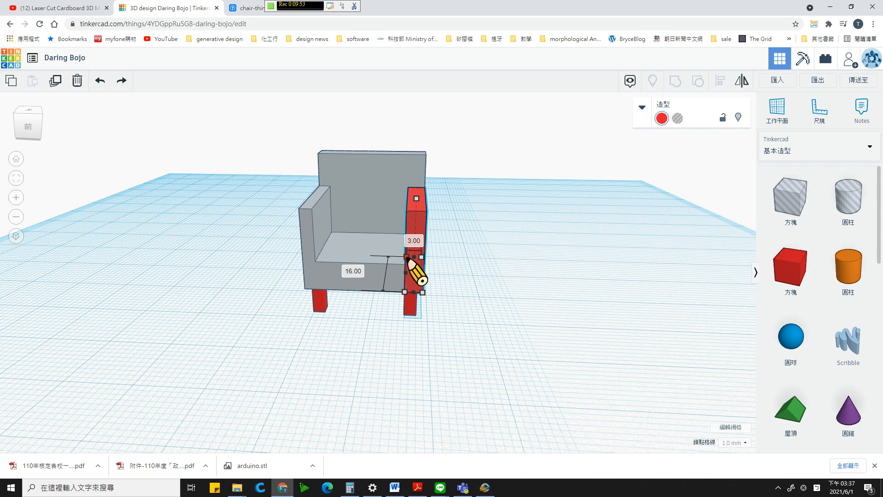
drag(408, 259, 407, 257)
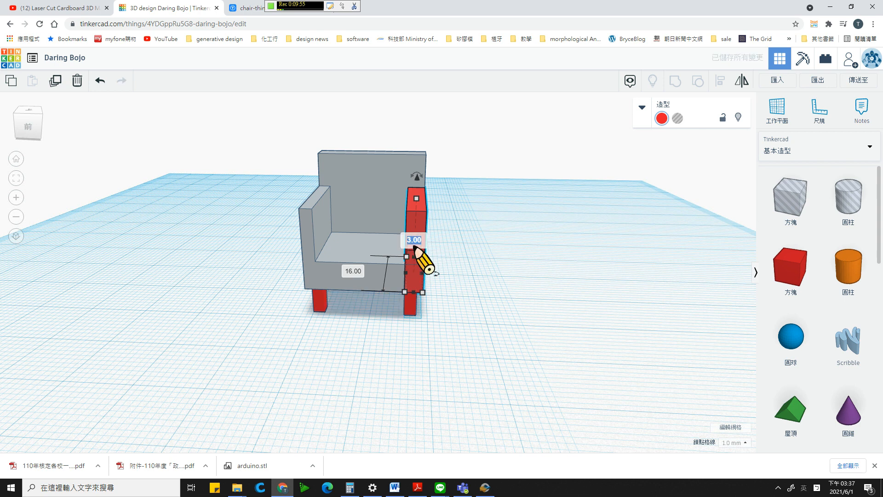
key(Return)
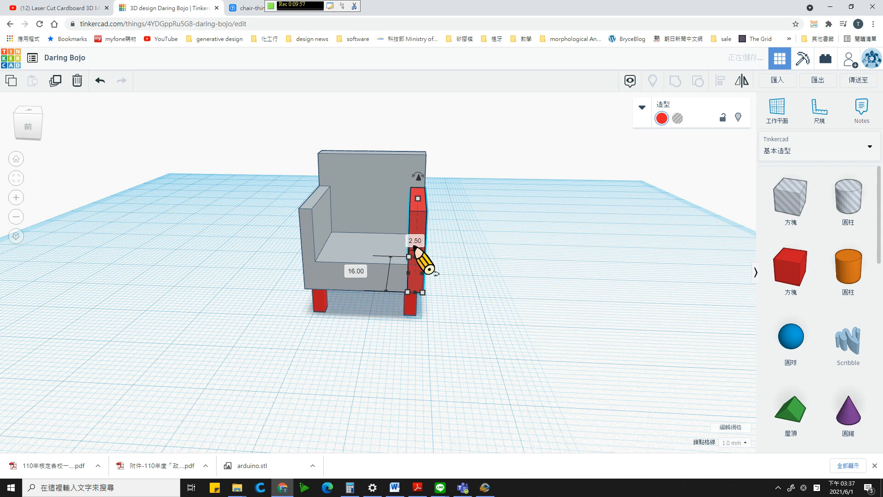
click(500, 271)
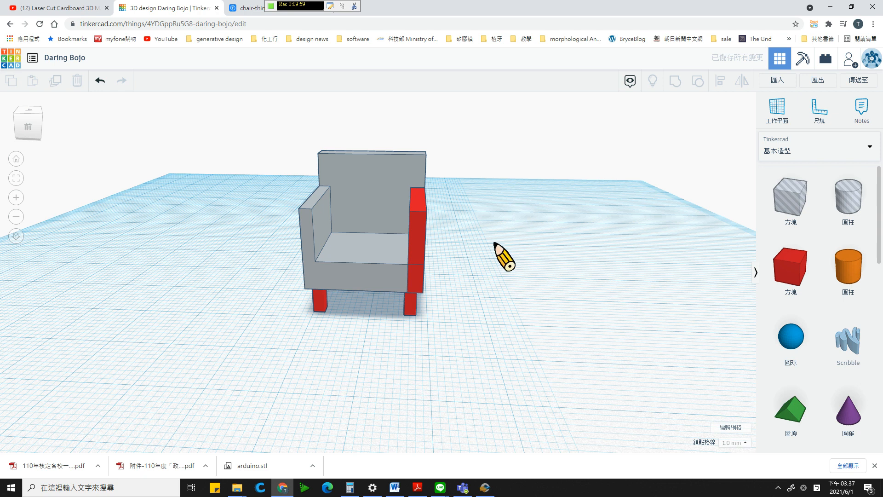
Group the red armrest with the rest of the chair, keeping the multicolour appearance.
right_drag(494, 243, 430, 233)
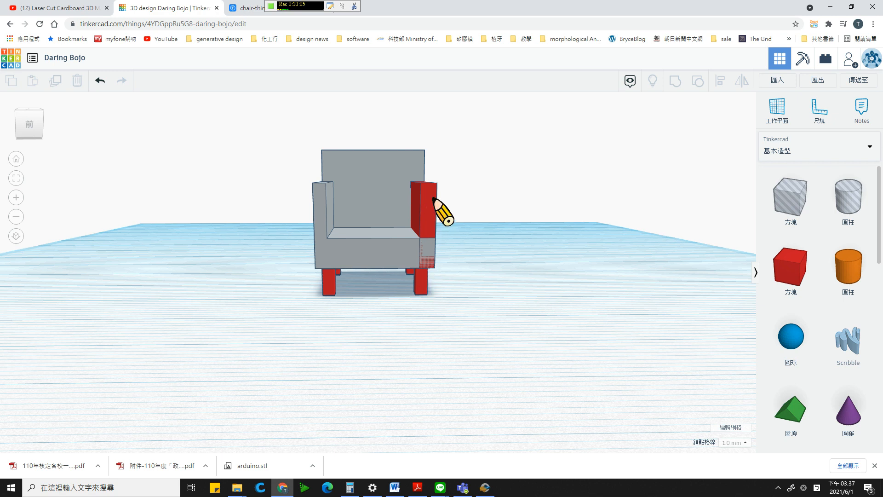
right_drag(476, 247, 407, 238)
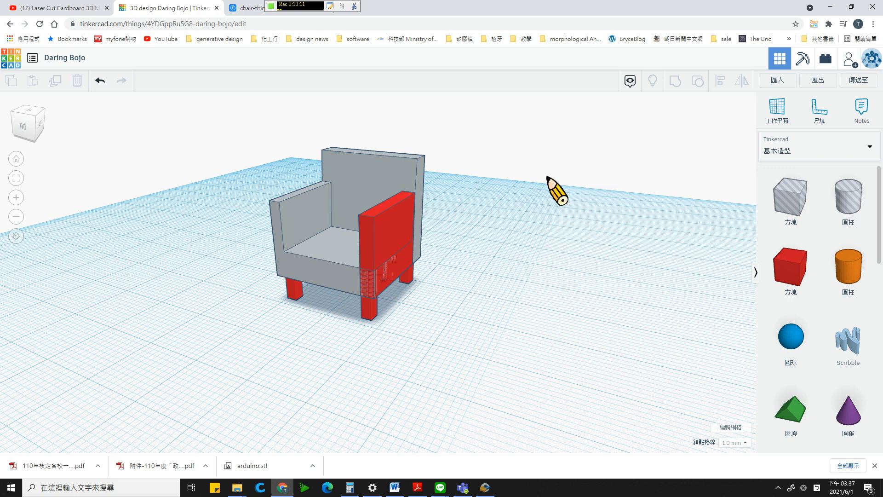
drag(233, 124, 511, 409)
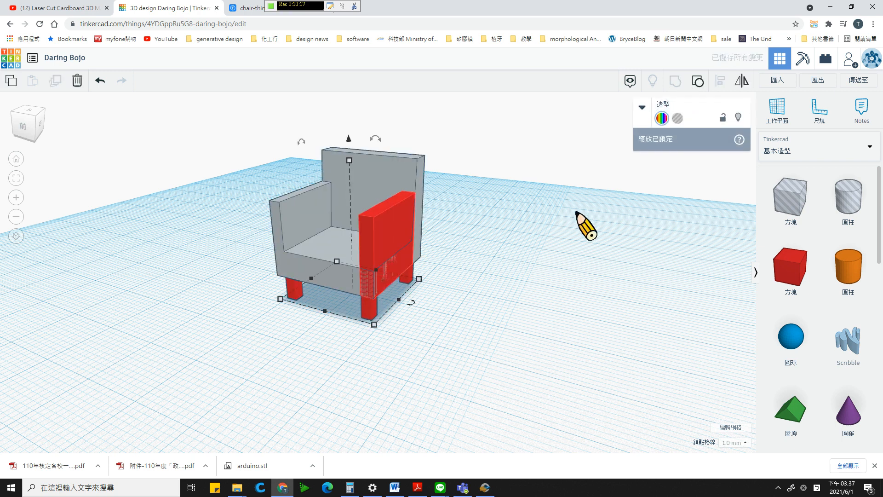
click(566, 250)
right_drag(517, 253, 469, 254)
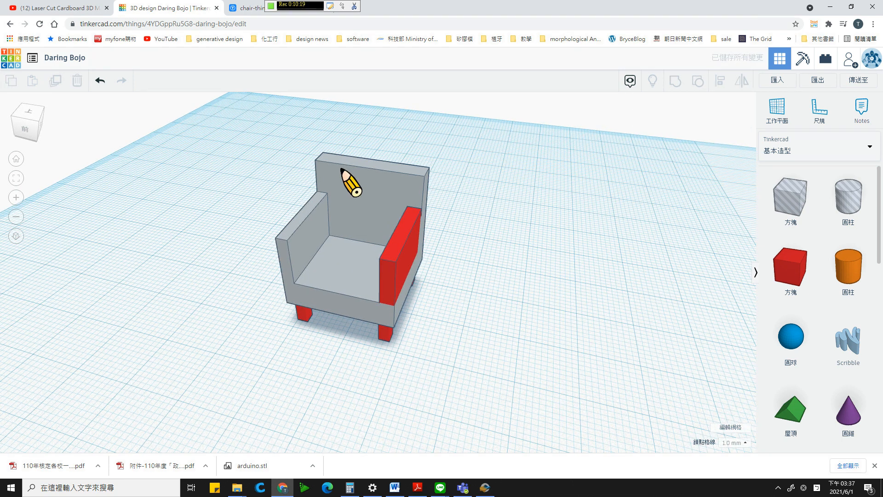
Export only the grouped chair as an STL file and save it to the desktop as chair.
click(352, 196)
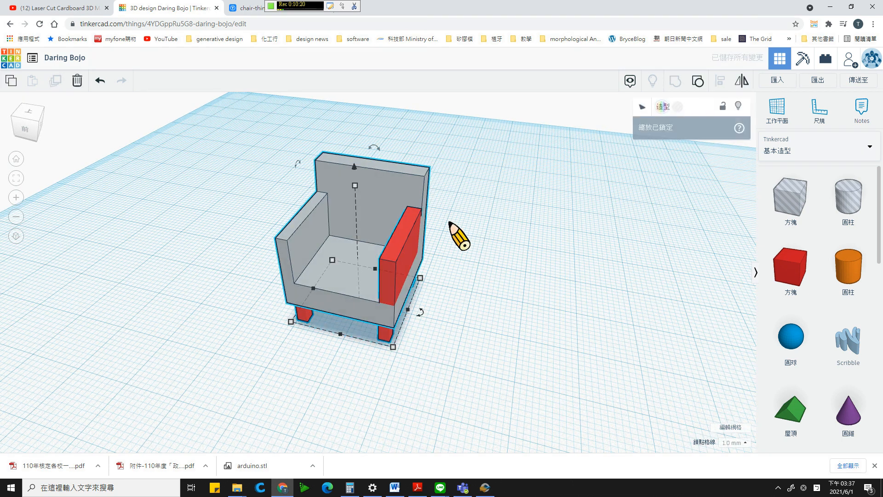
click(818, 81)
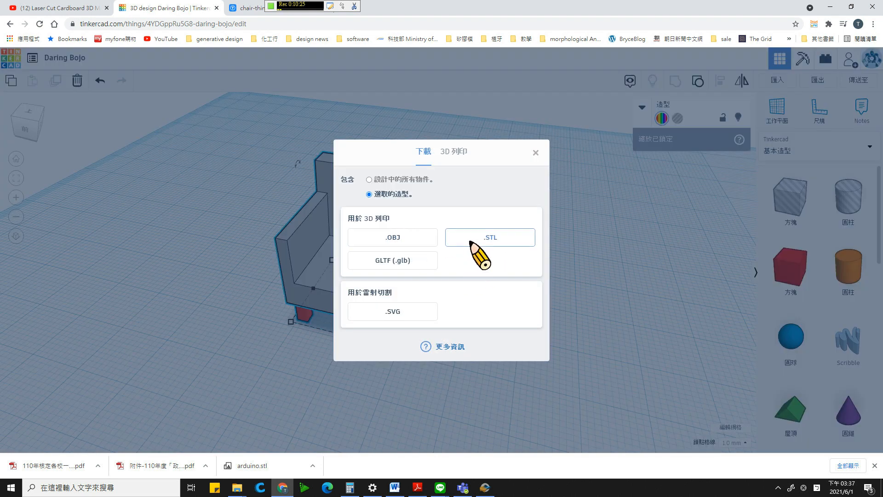
click(474, 243)
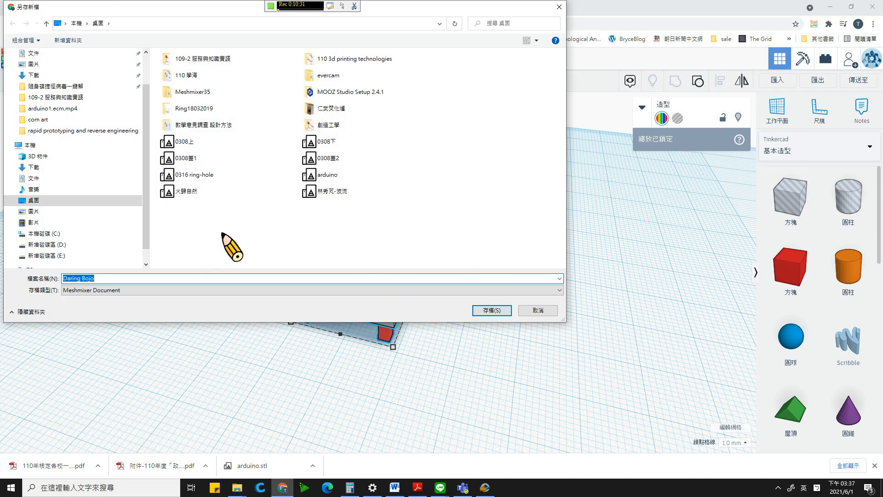
key(Return)
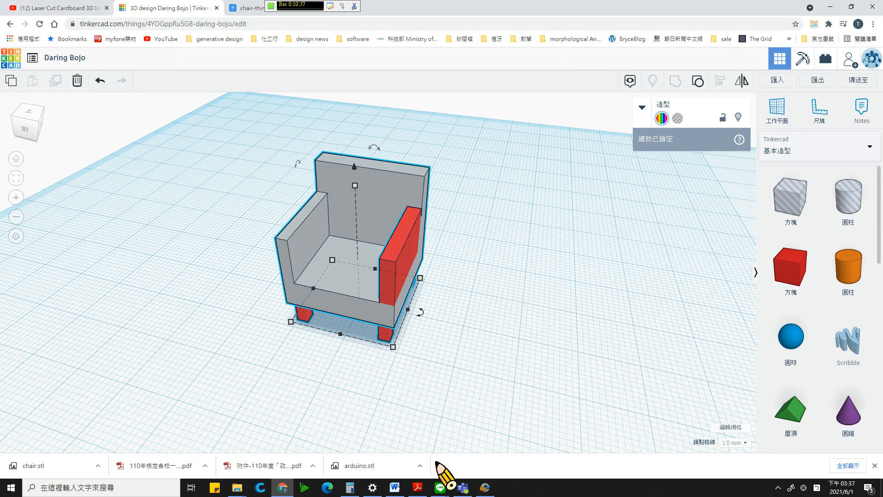
Switch to Slicer for Fusion 360 and have its window fill the screen.
click(485, 487)
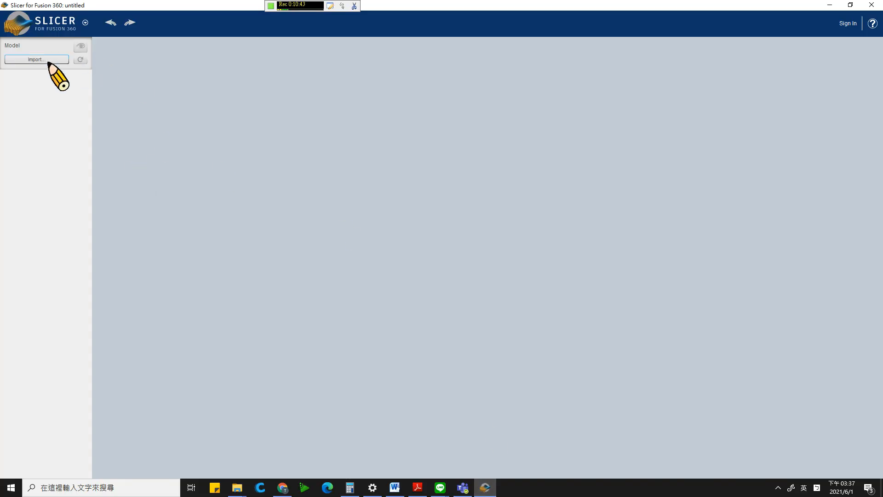
click(850, 4)
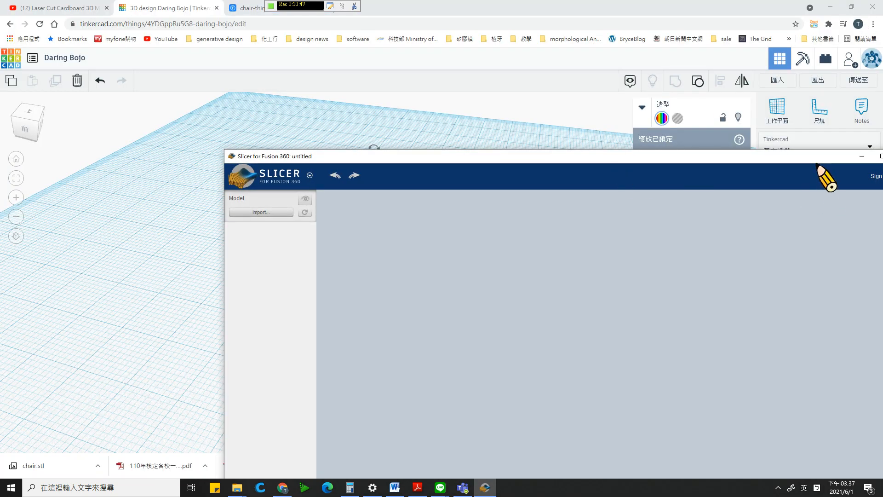
drag(787, 157, 654, 103)
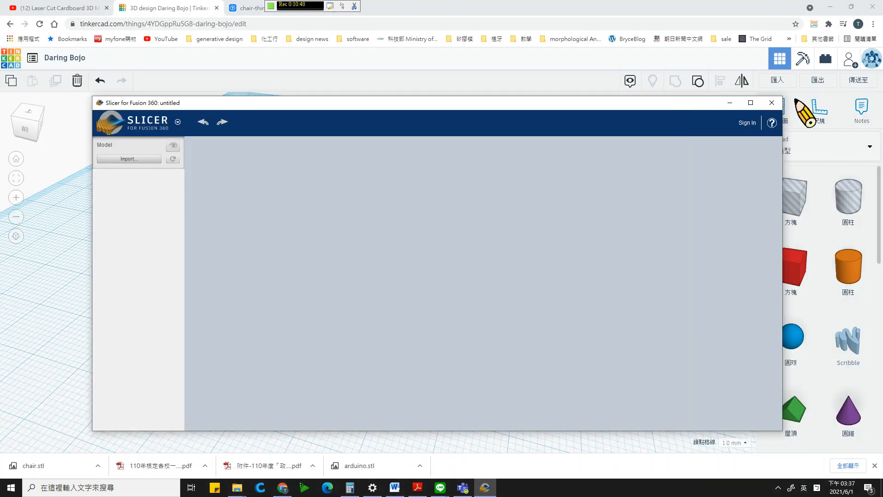
click(749, 102)
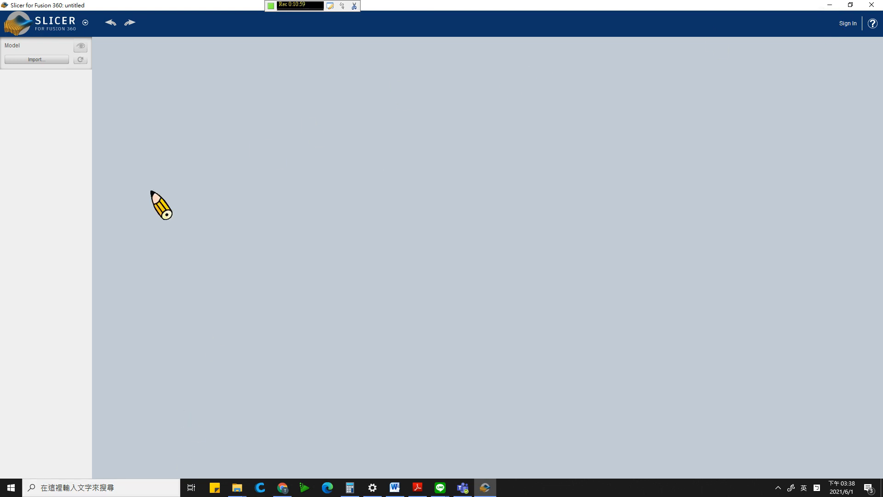
click(51, 60)
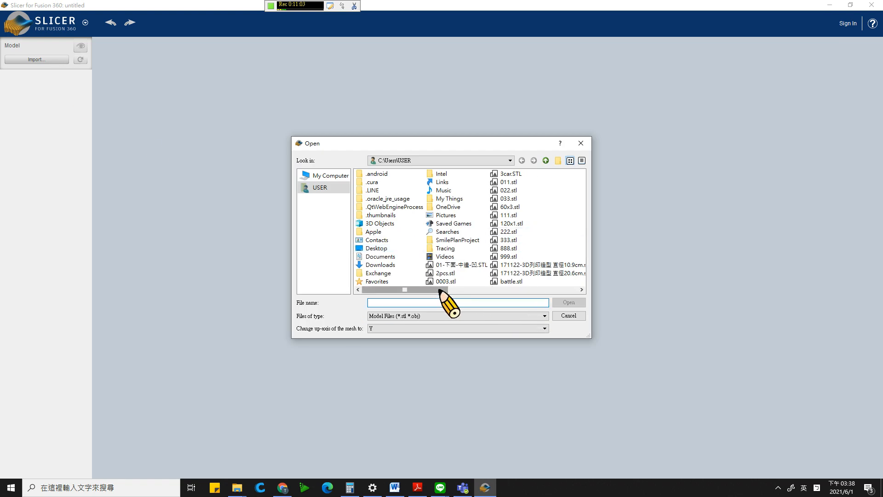
drag(440, 290, 506, 296)
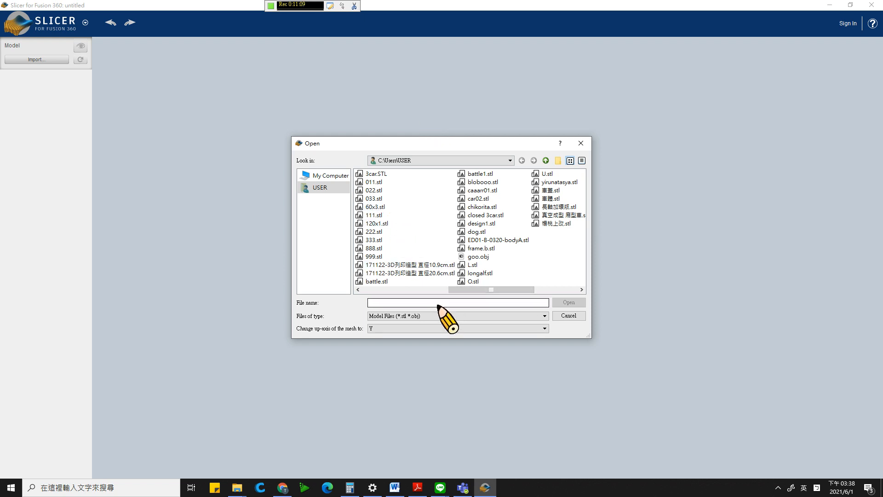
text(ch)
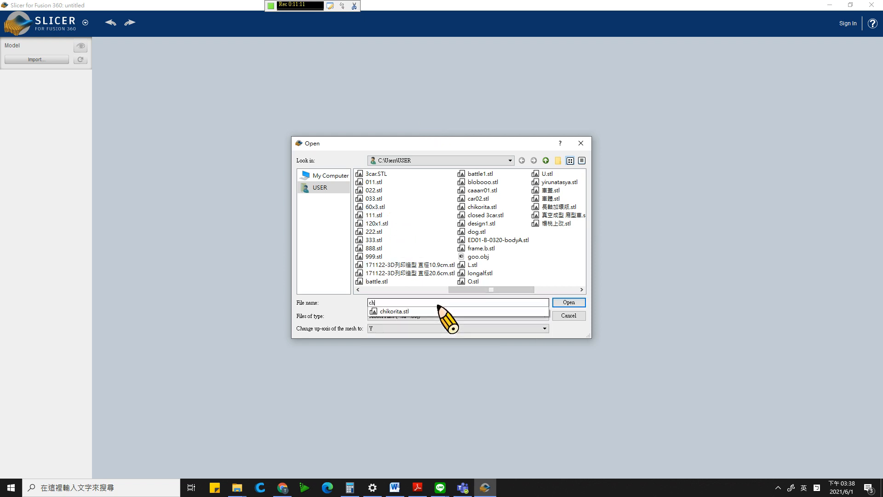
click(341, 174)
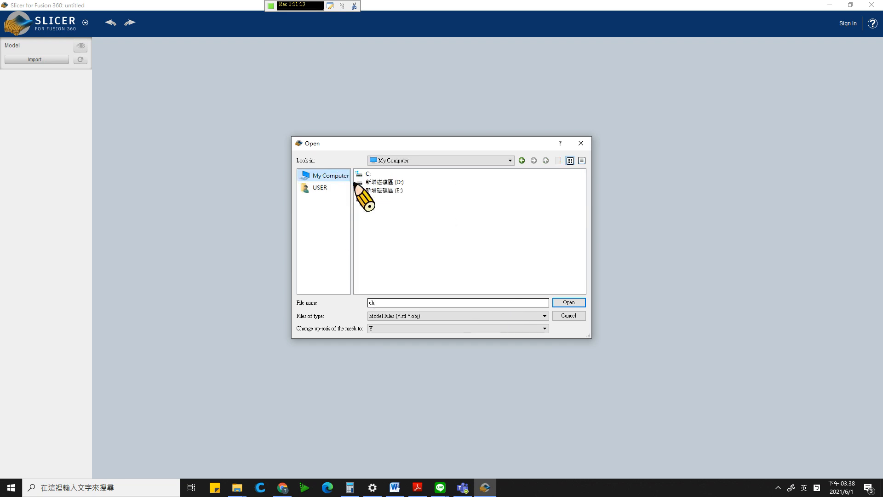
click(567, 316)
Switch to File Explorer, sort the desktop folder by newest modification date, and cut the chair file.
mouse_move(244, 487)
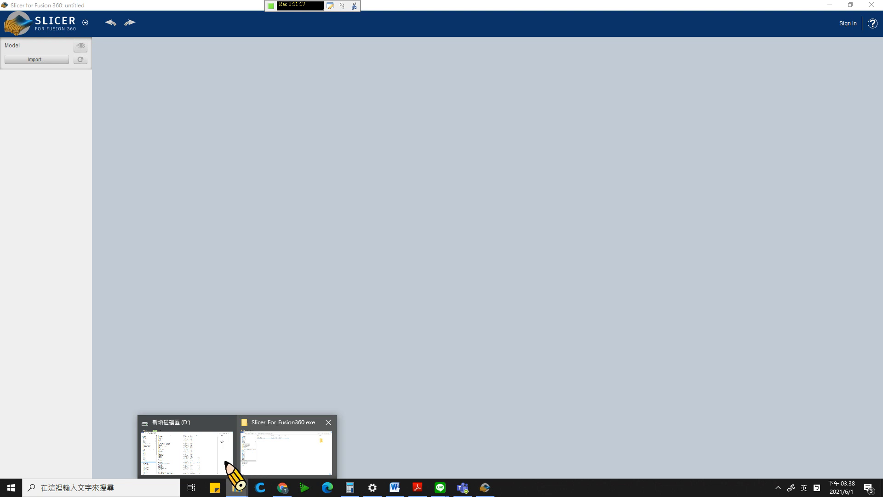
click(228, 468)
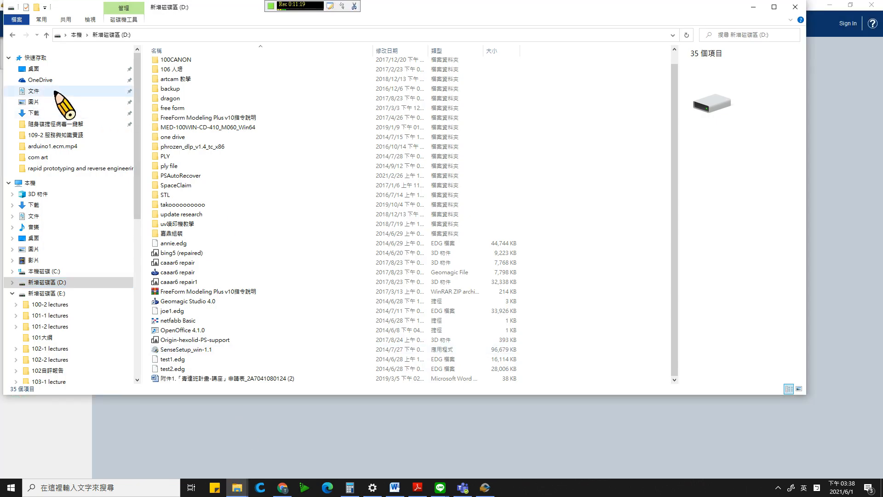
click(58, 68)
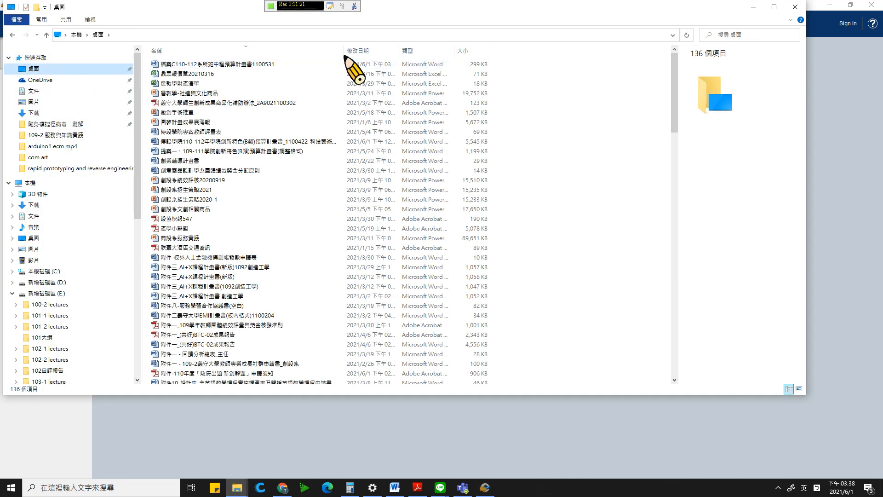
click(363, 52)
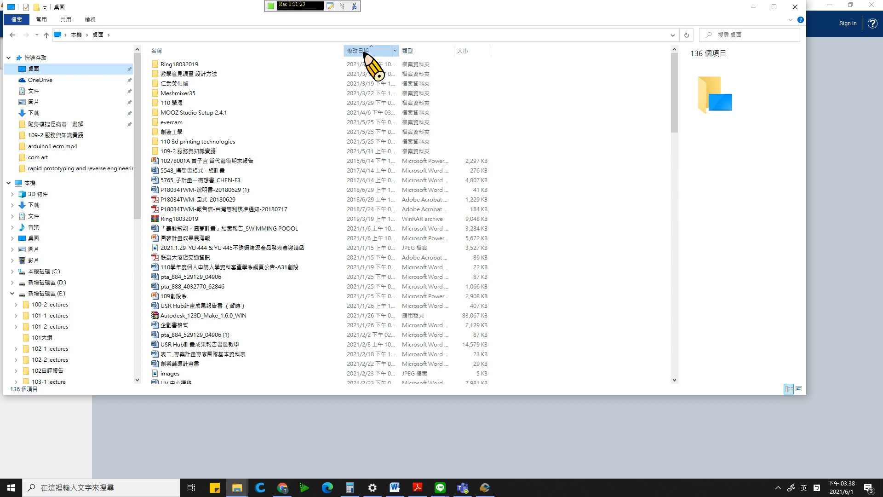
click(363, 53)
click(293, 69)
right_click(293, 69)
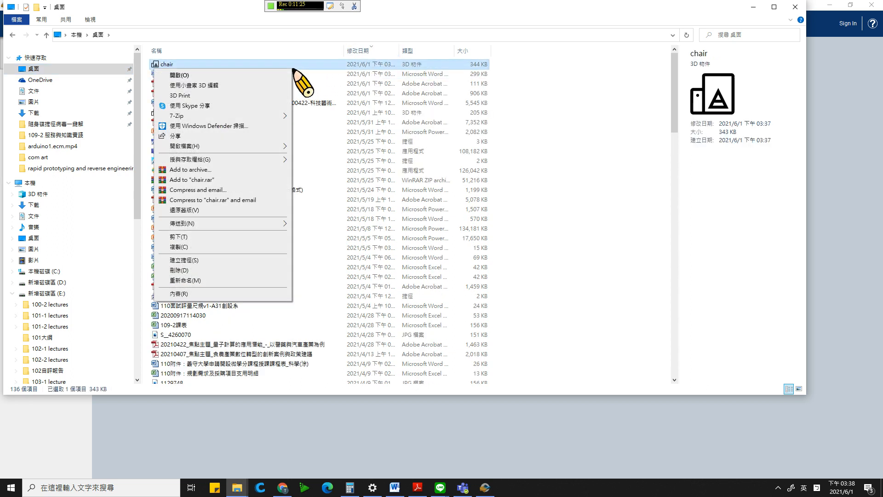
click(194, 238)
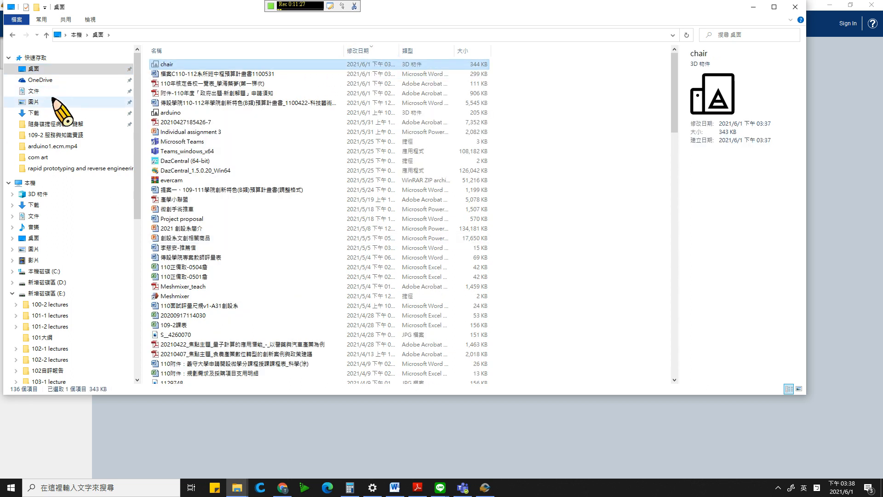
Paste the chair file into the Documents folder and return to Slicer for Fusion 360.
click(45, 219)
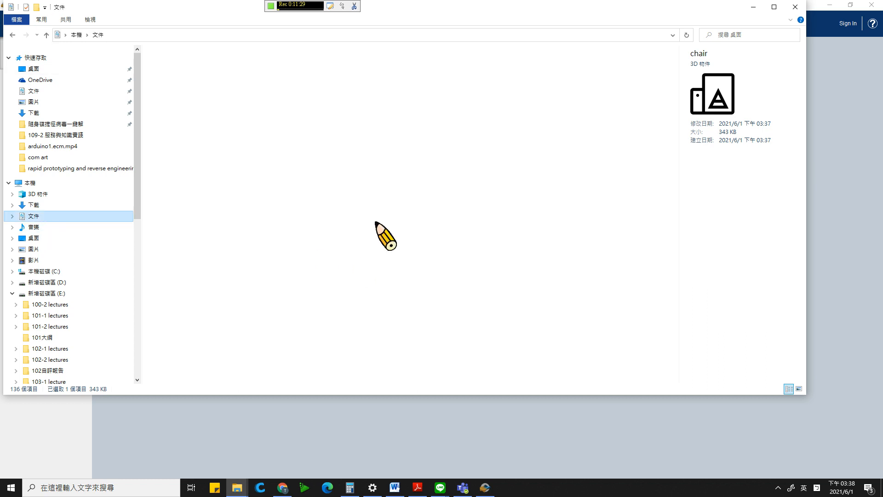
right_click(497, 360)
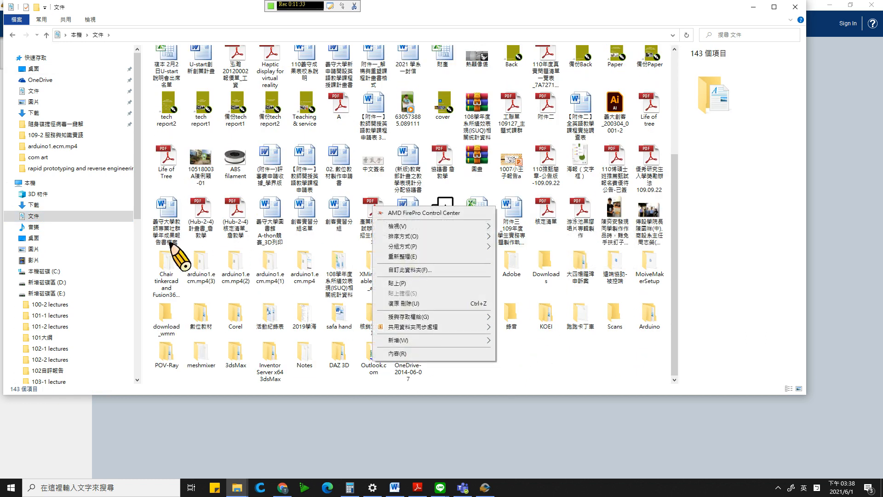
click(424, 282)
click(280, 459)
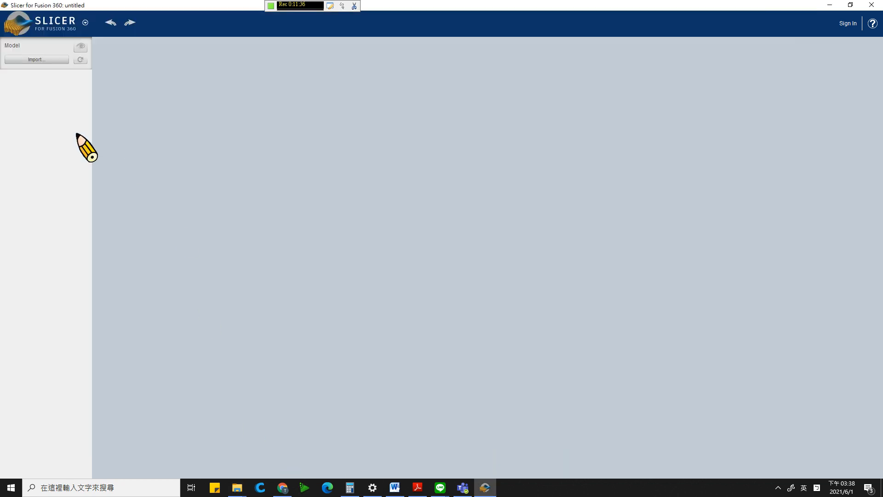
Import the model chair.stl from the Documents folder.
click(51, 60)
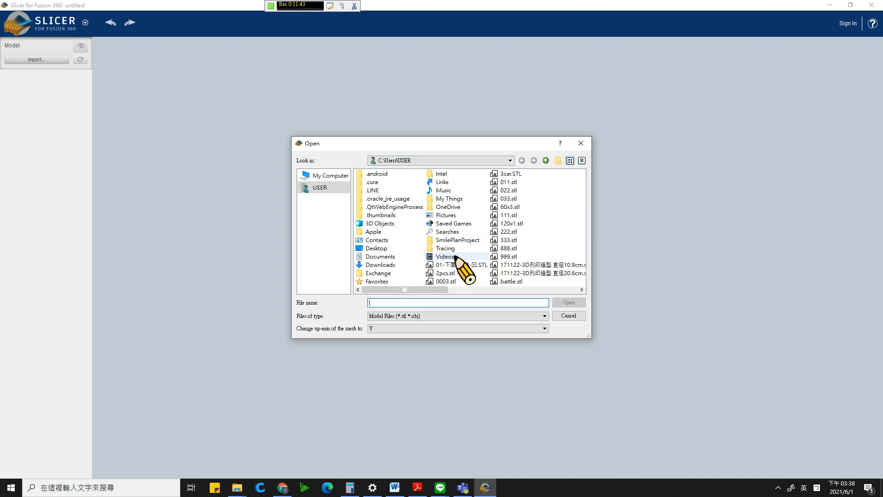
click(390, 258)
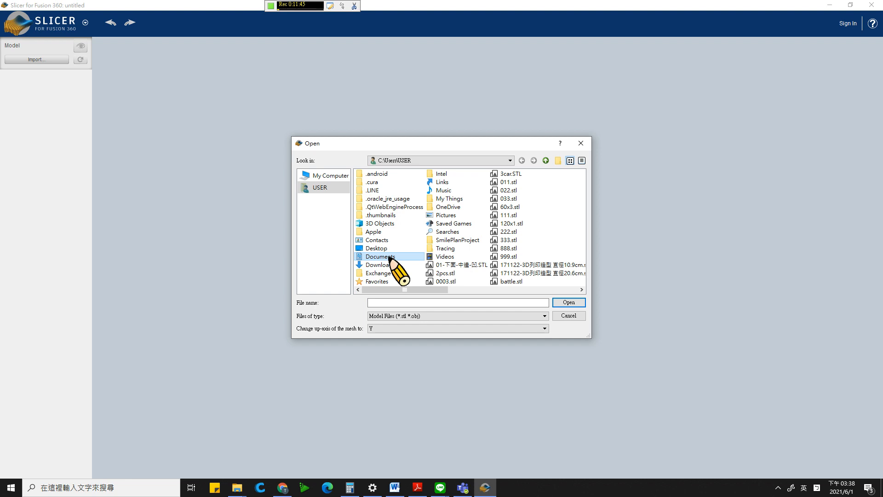
double_click(389, 256)
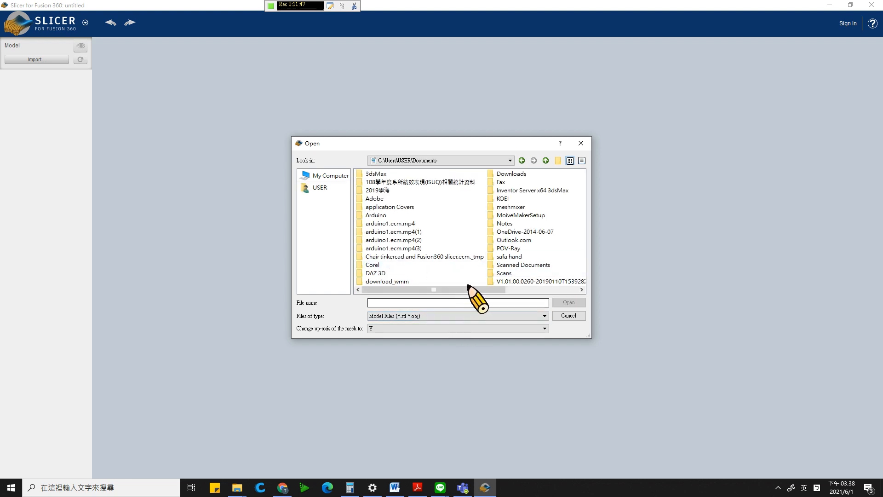
drag(456, 290, 551, 289)
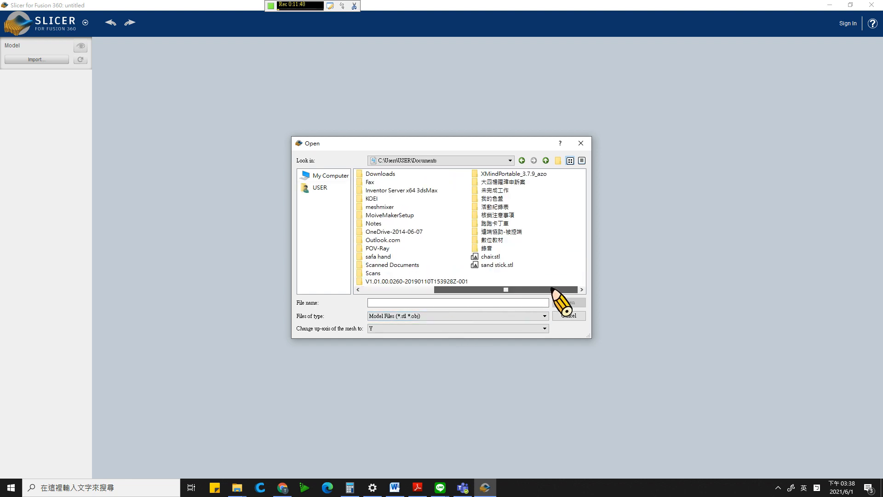
click(497, 257)
click(568, 302)
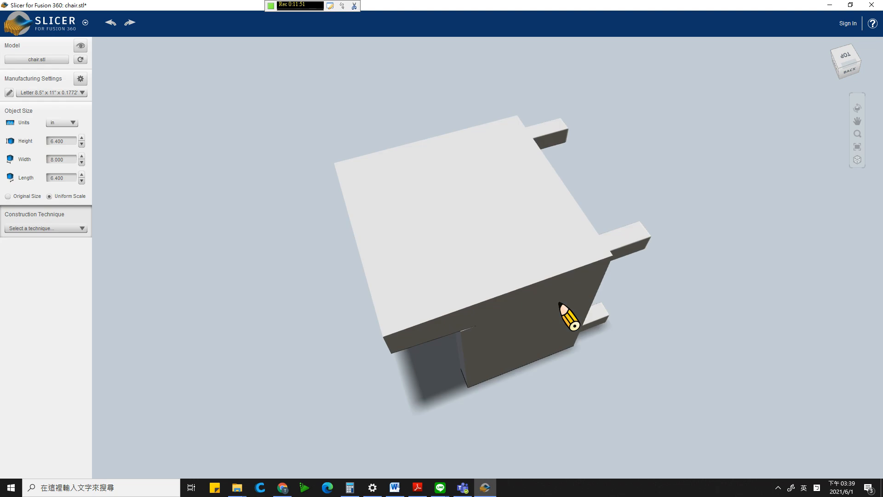
Reimport chair.stl from the Documents folder with the mesh's up-axis changed to Z.
right_drag(507, 388, 582, 269)
right_drag(539, 345, 482, 381)
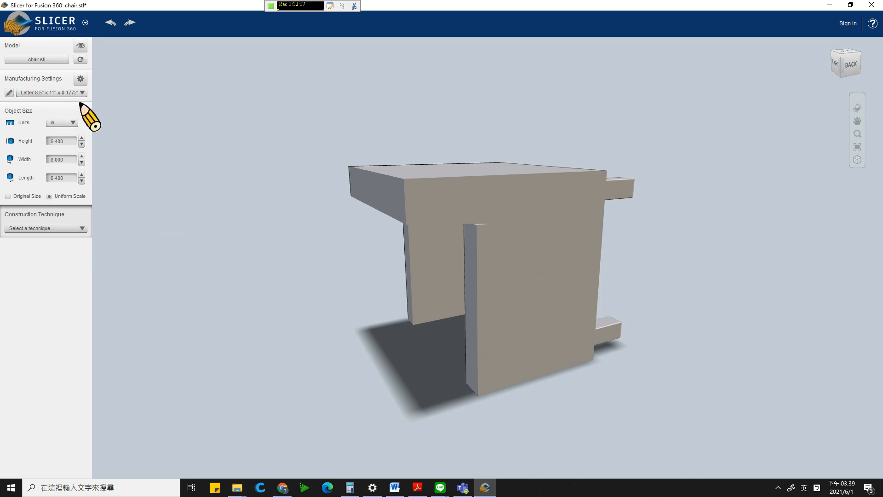
click(53, 60)
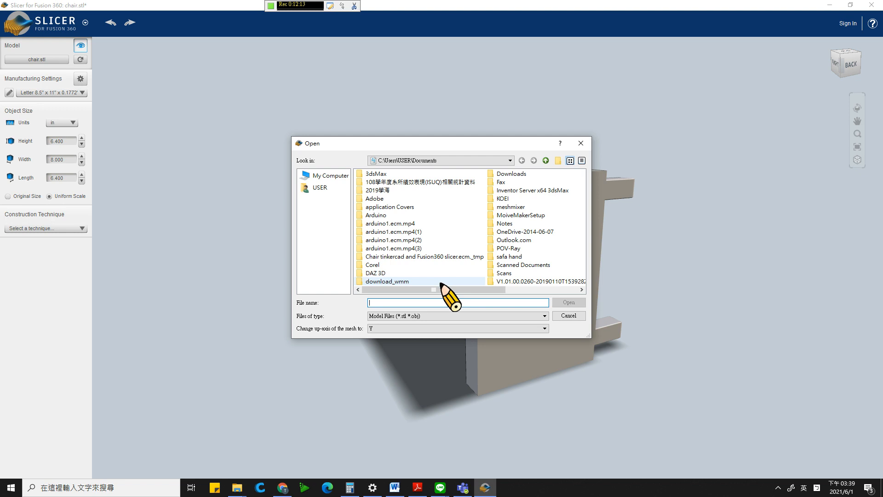
drag(437, 289, 541, 289)
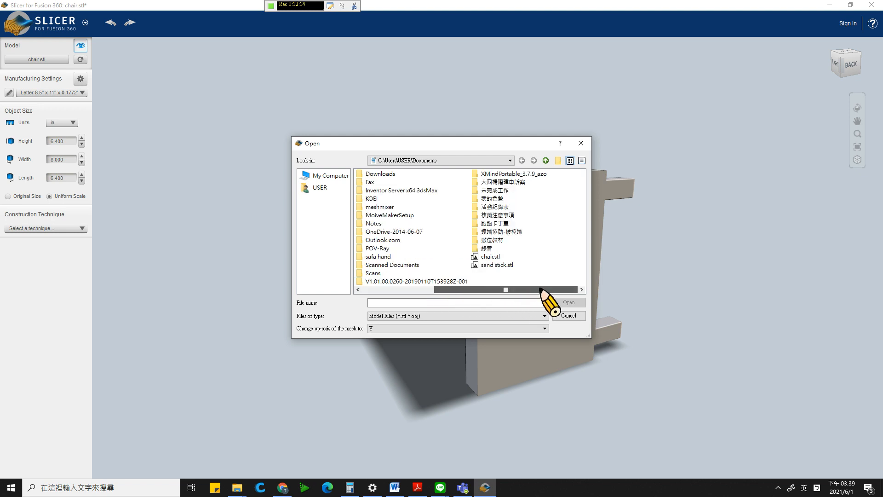
click(500, 255)
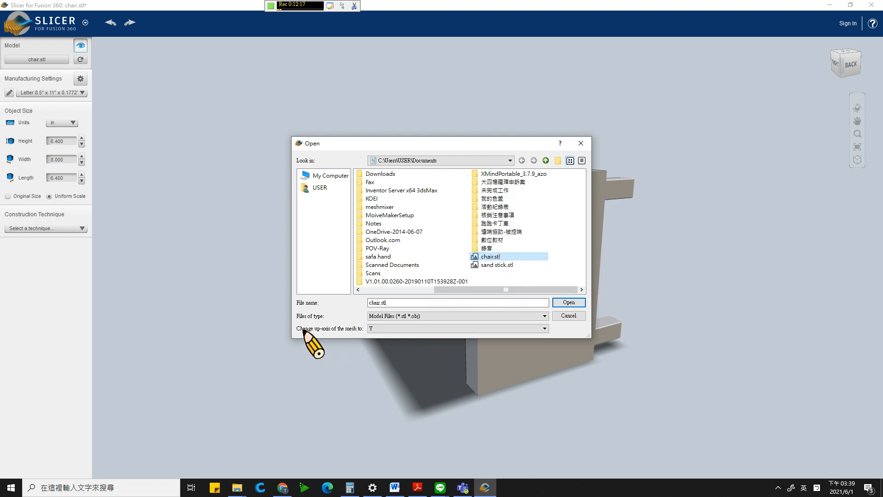
click(404, 328)
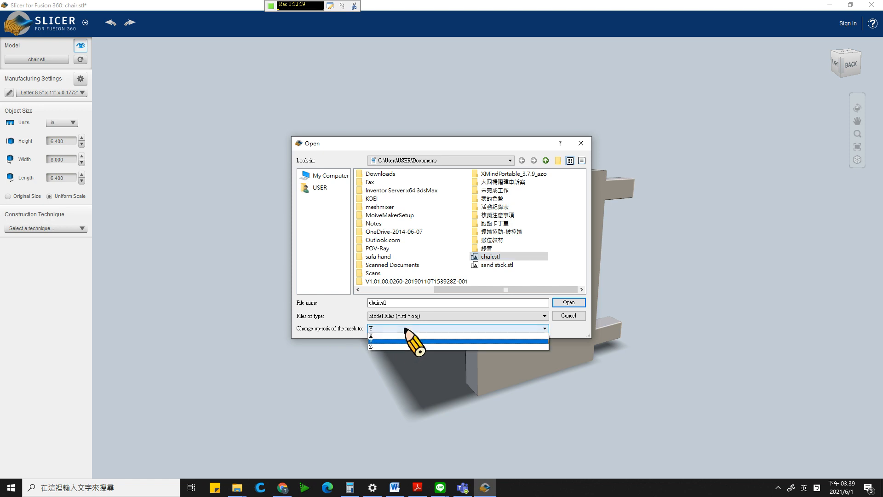
click(388, 346)
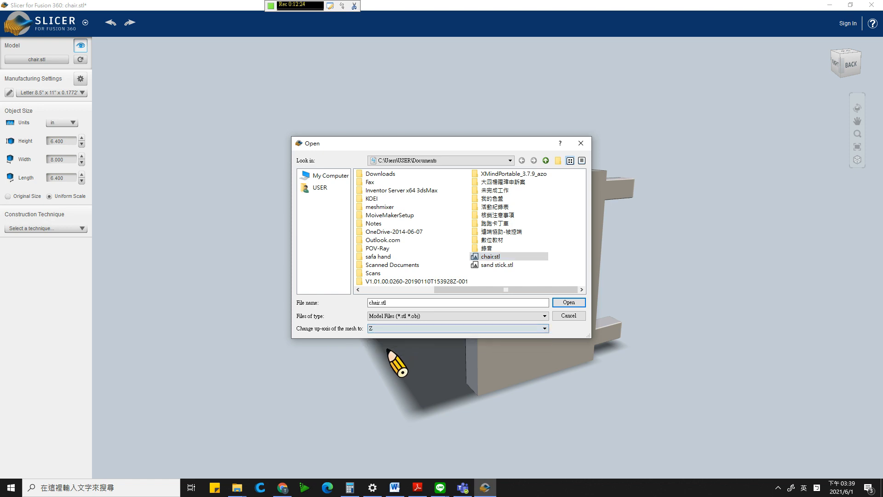
click(569, 302)
right_drag(365, 306, 733, 312)
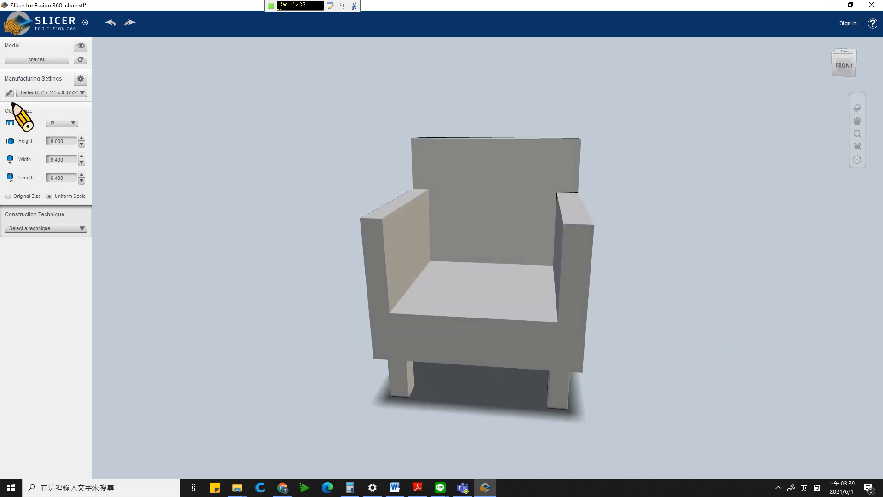
Set the object size units to mm and scale the chair uniformly to a height of 110 mm.
click(64, 123)
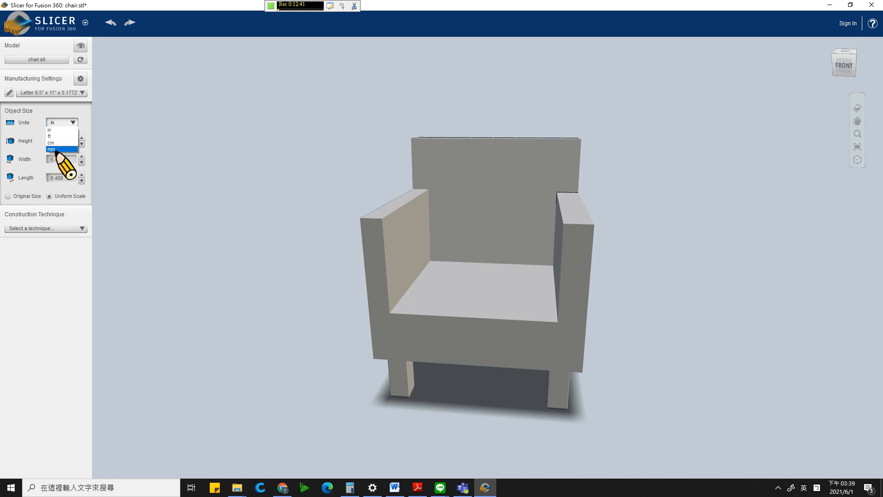
click(56, 150)
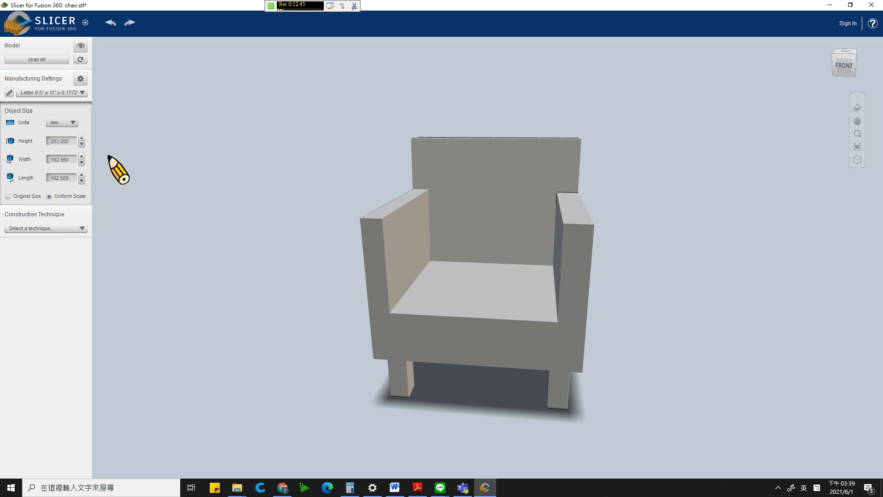
click(71, 145)
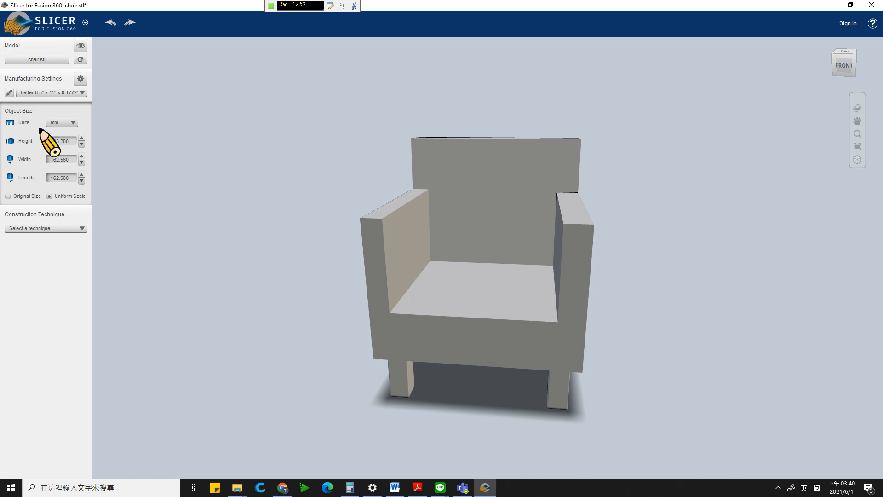
click(66, 180)
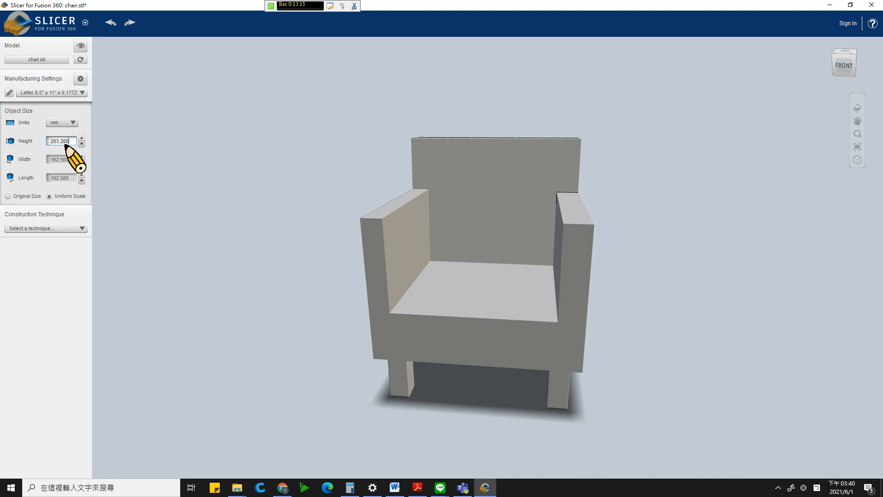
drag(66, 145, 1, 143)
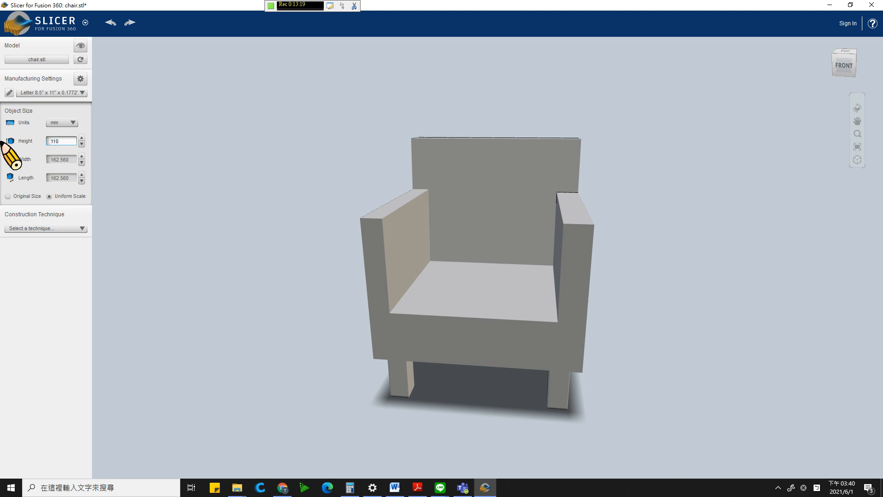
key(Return)
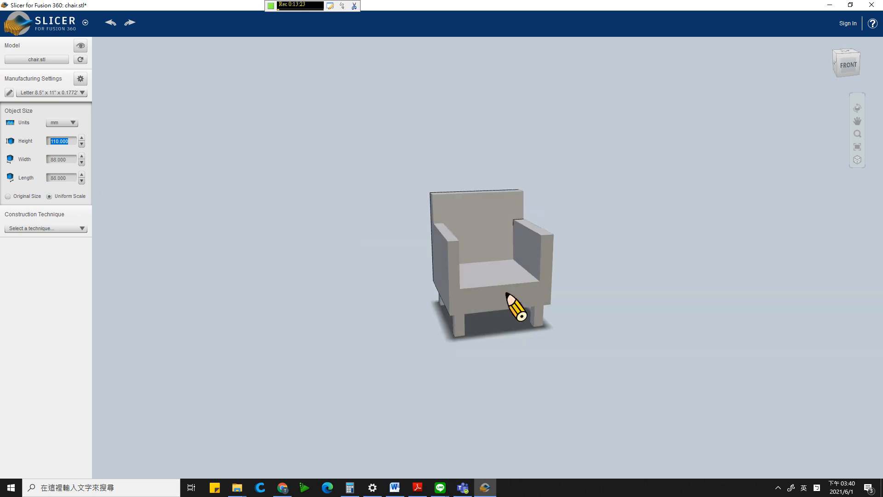
drag(466, 270, 456, 279)
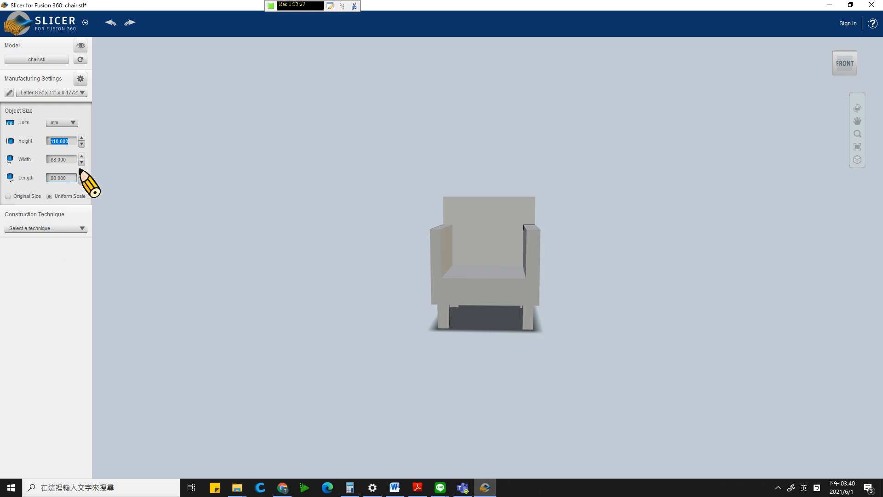
Add a new manufacturing settings preset in millimetres and name it cardboard1.
click(8, 92)
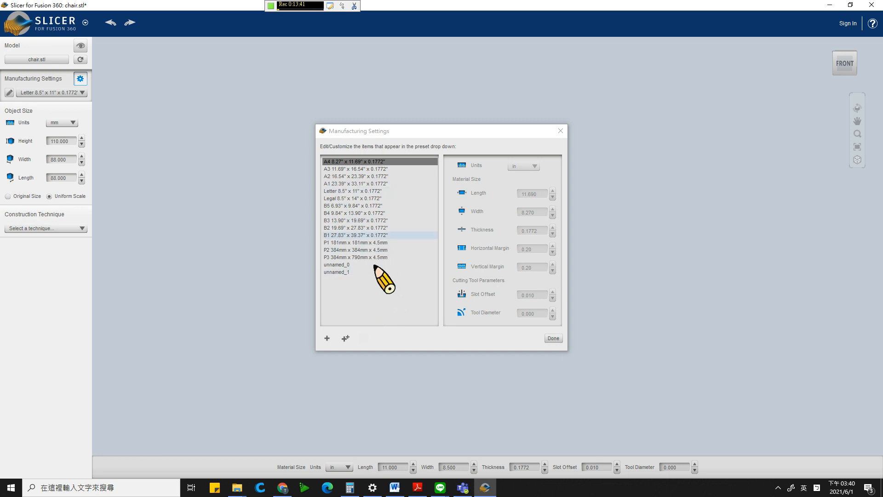
click(327, 338)
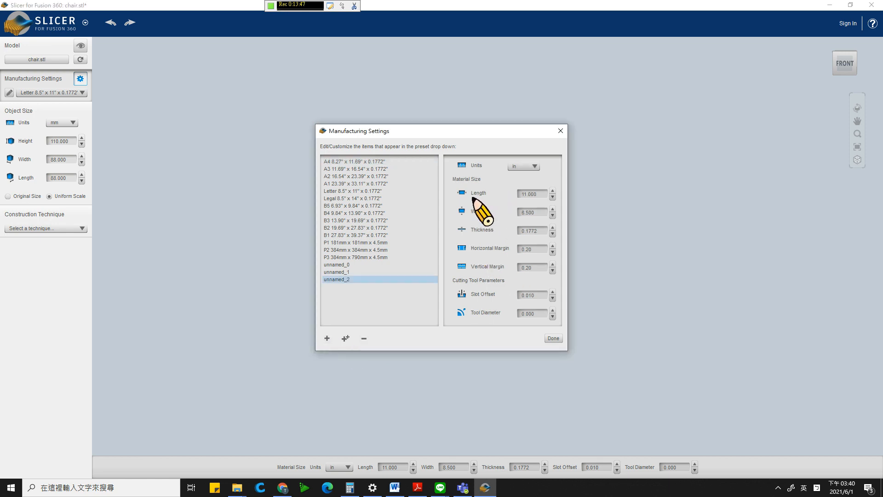
click(524, 167)
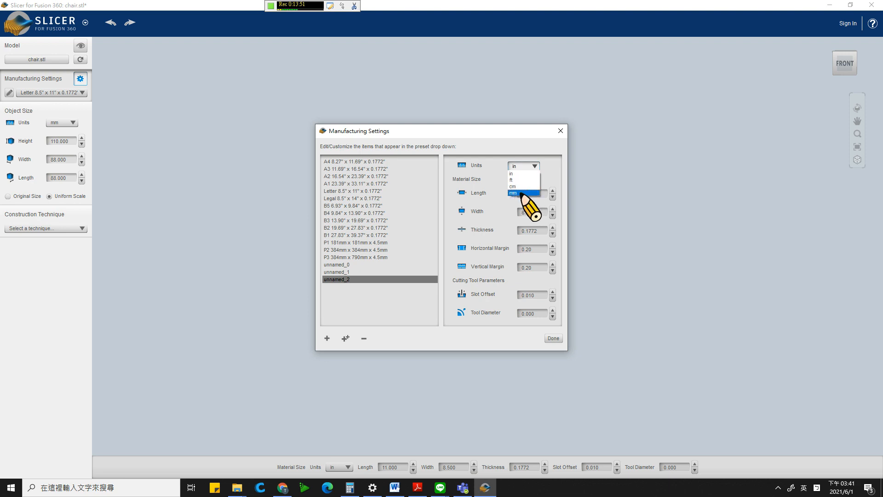
click(522, 193)
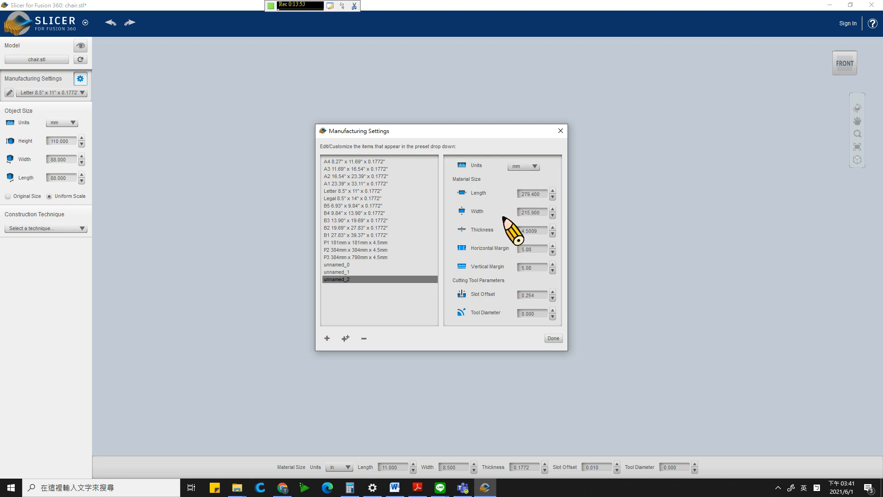
click(344, 281)
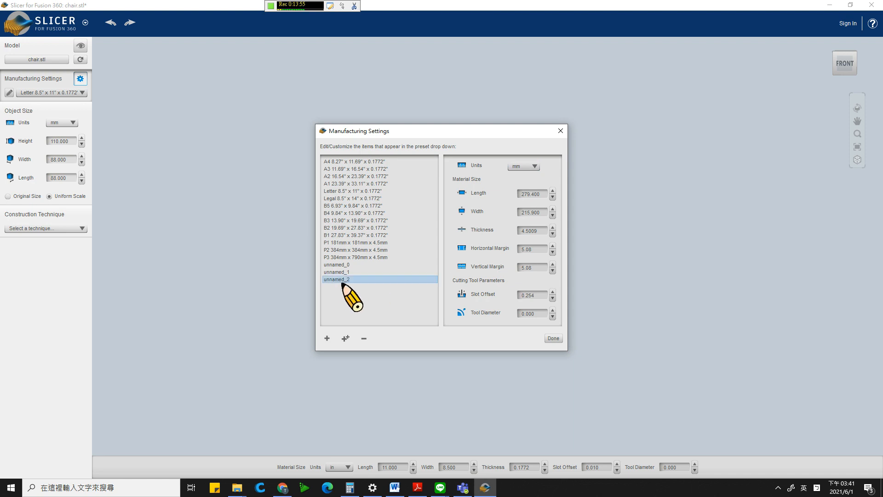
click(342, 281)
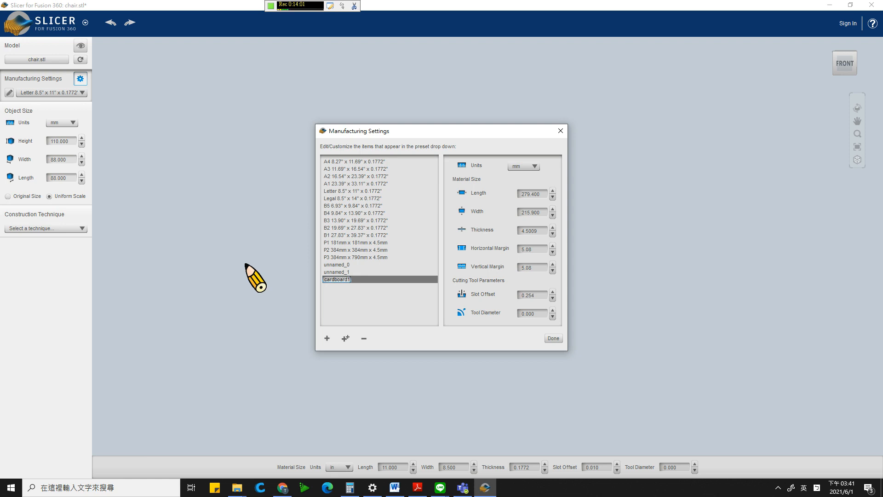
text(cardboard1)
key(Return)
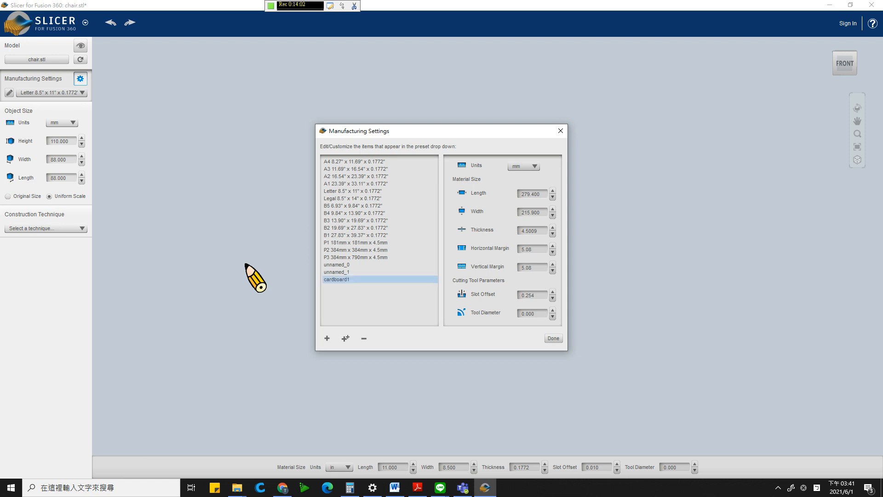
Set the cardboard1 material to 297 mm length, 210 mm width and 2.5 mm thickness, and close the settings.
click(535, 195)
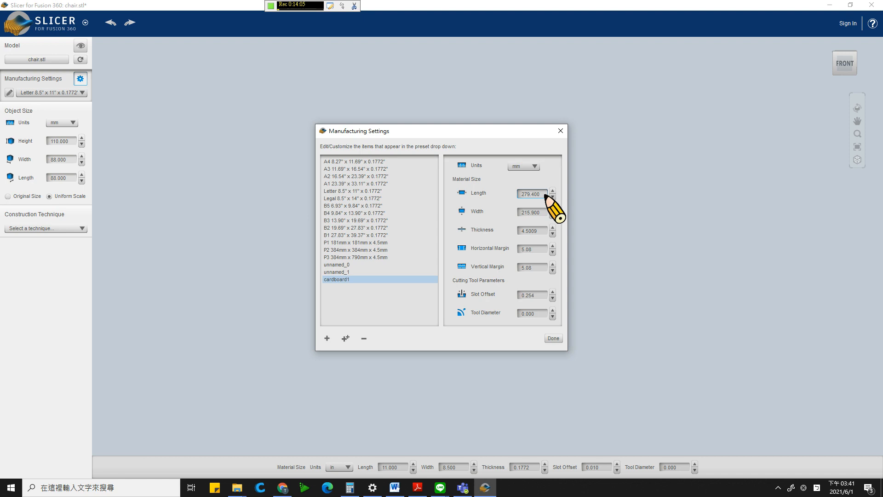
click(545, 195)
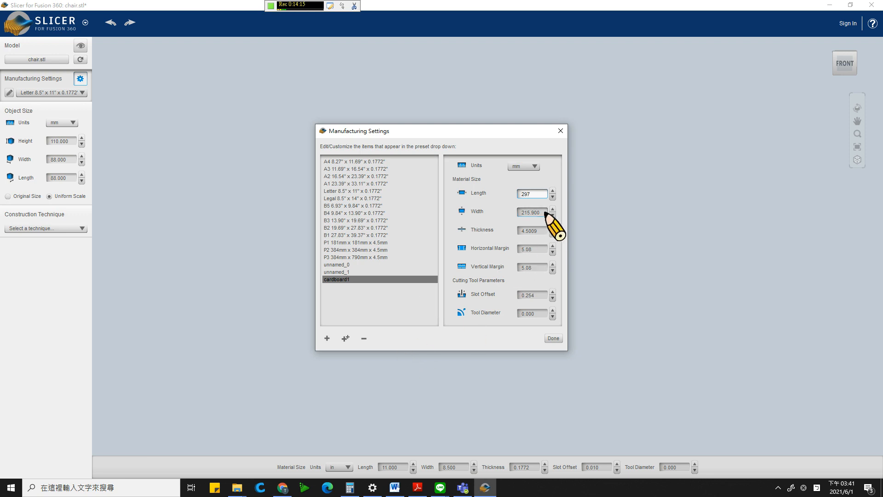
key(Tab)
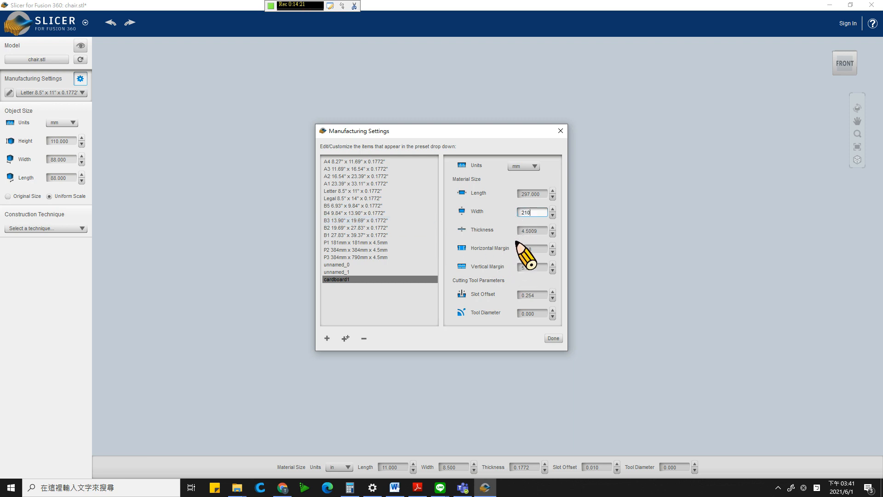
key(Tab)
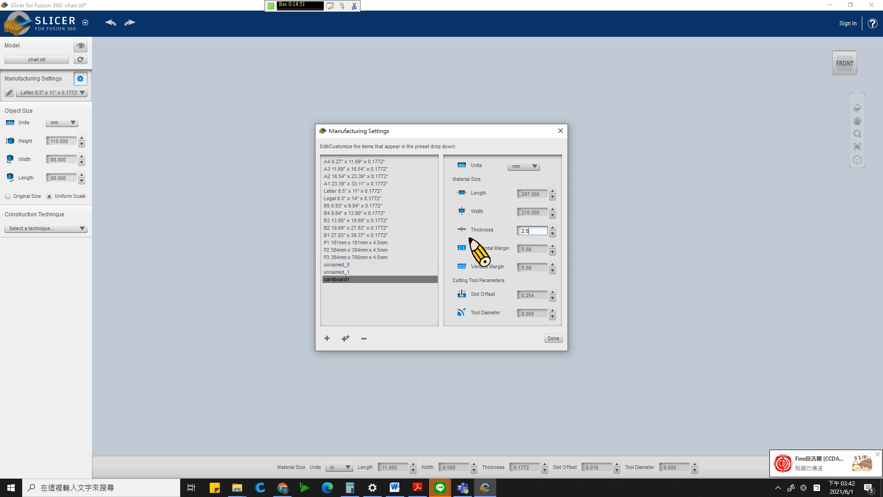
click(553, 338)
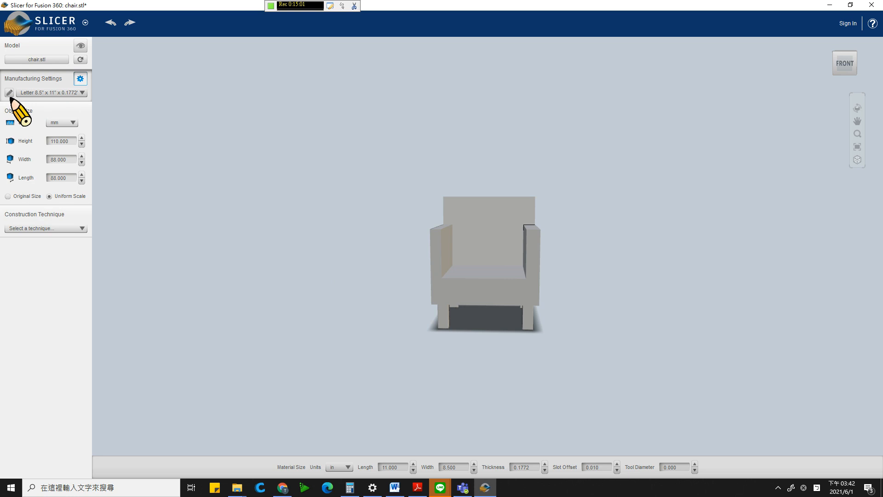
Reopen the manufacturing settings and rename the preset unnamed_1 as "cardbboard 2".
click(10, 94)
click(363, 272)
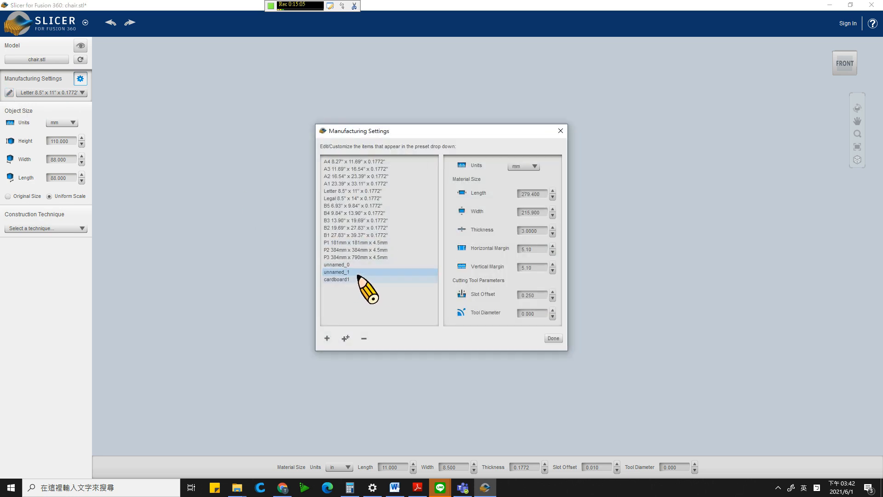
double_click(358, 272)
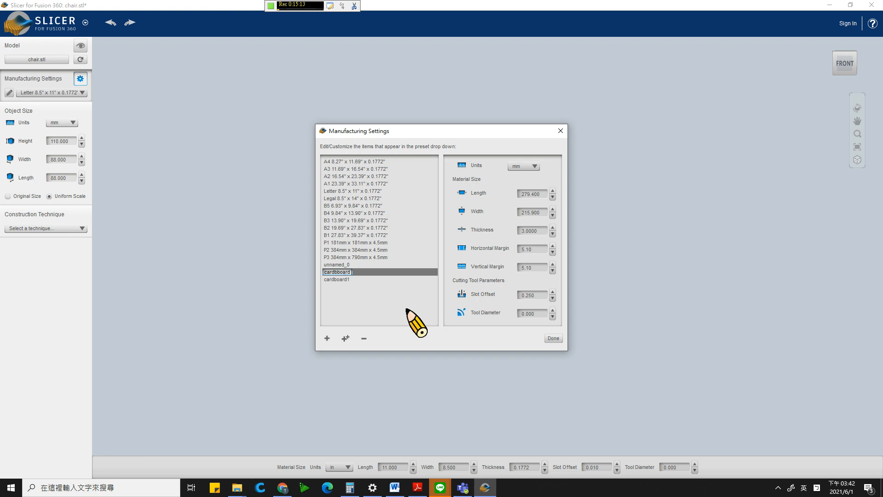
key(Return)
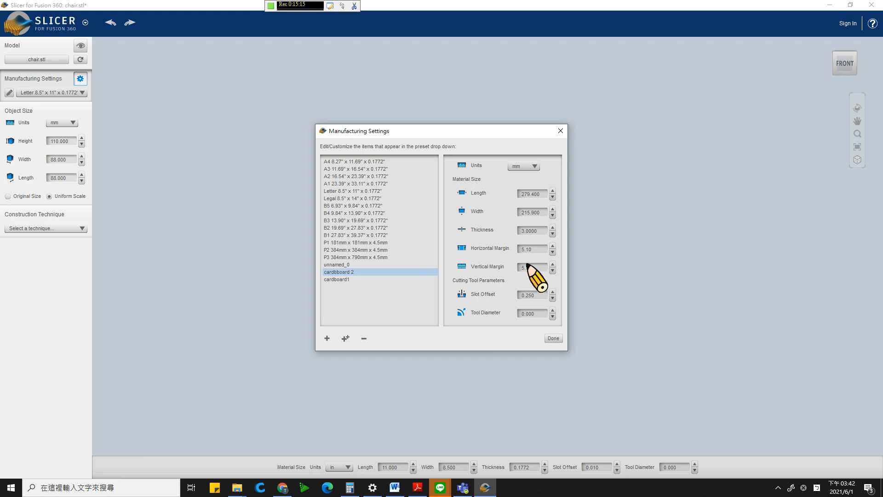
Set the cardbboard 2 material to 4.5 mm thickness, 297 mm length and 210 mm width, and close the settings.
click(545, 231)
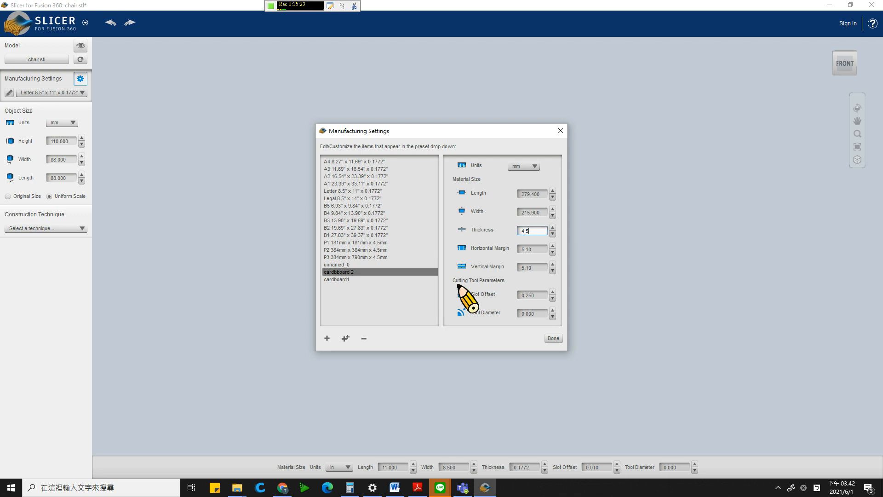
click(529, 194)
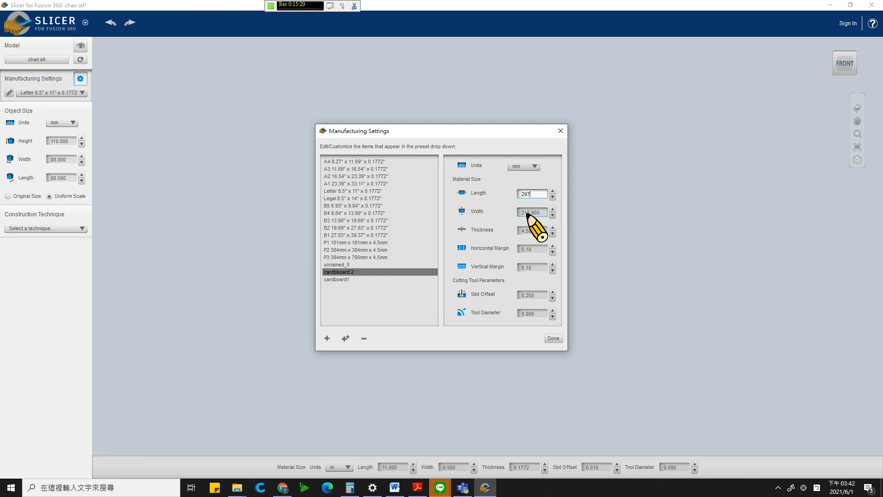
click(545, 212)
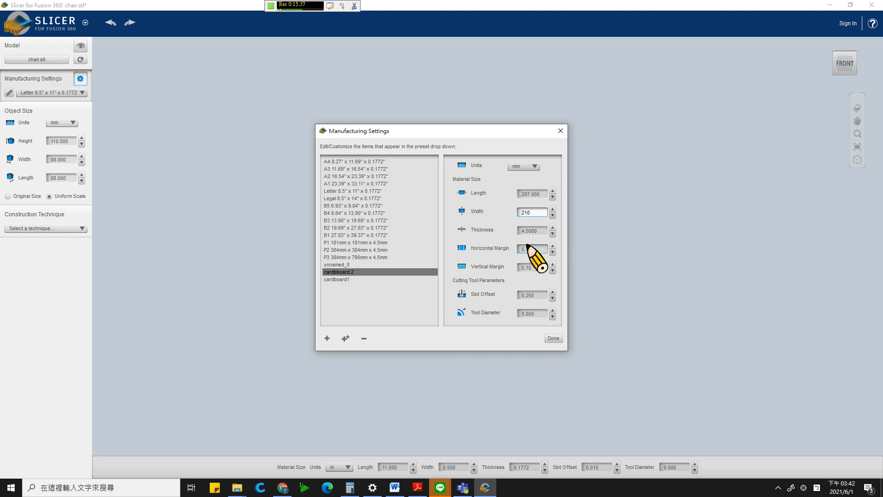
click(552, 339)
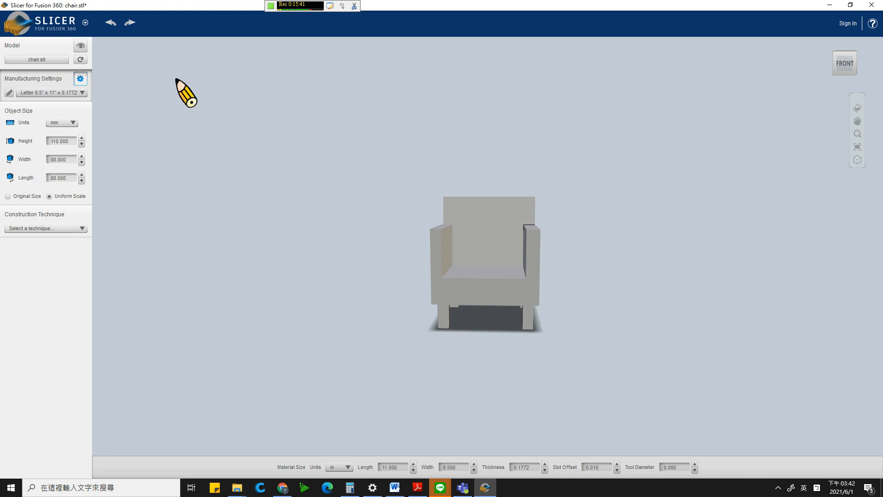
Apply the cardbboard 2 manufacturing preset and set the construction technique to Stacked Slices.
click(81, 92)
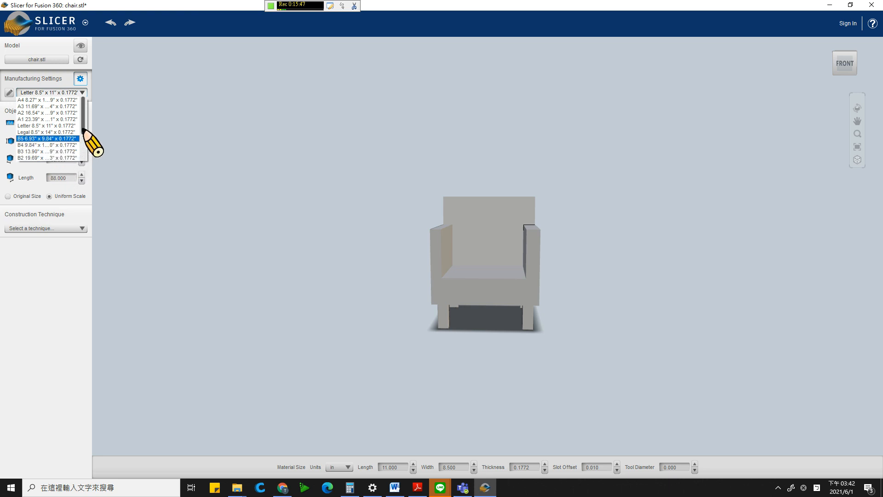
scroll(81, 145, down, 3)
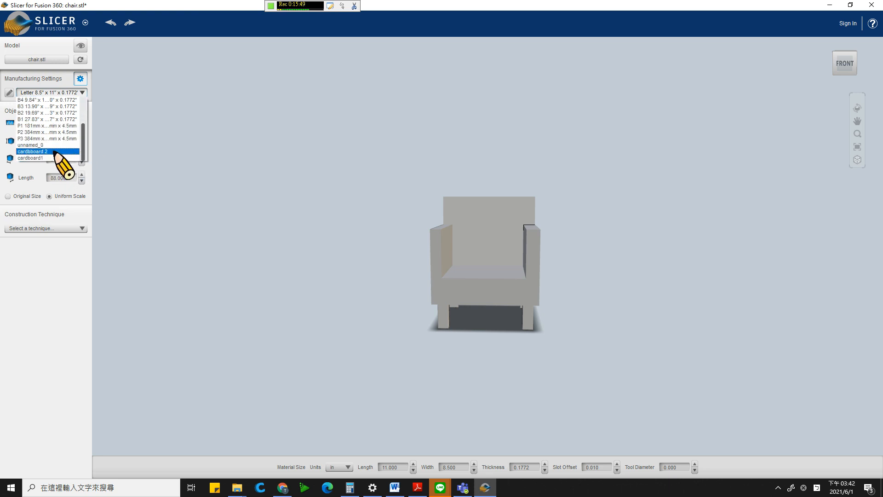
click(55, 152)
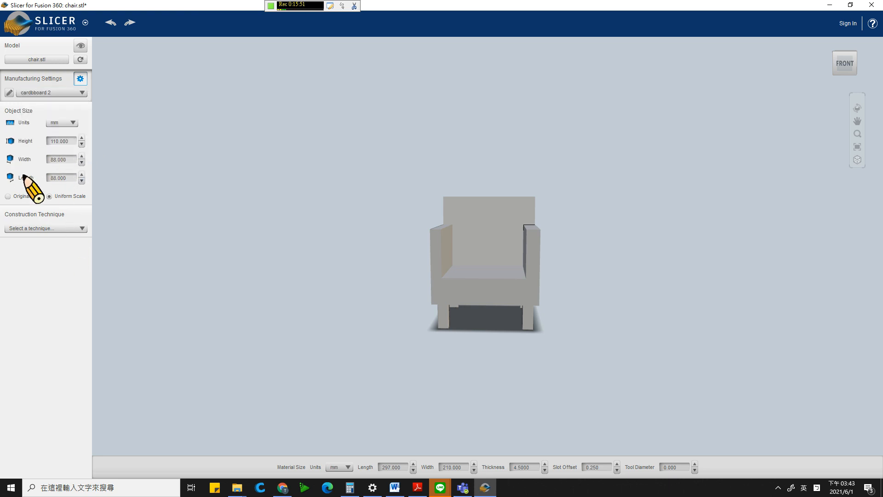
click(66, 228)
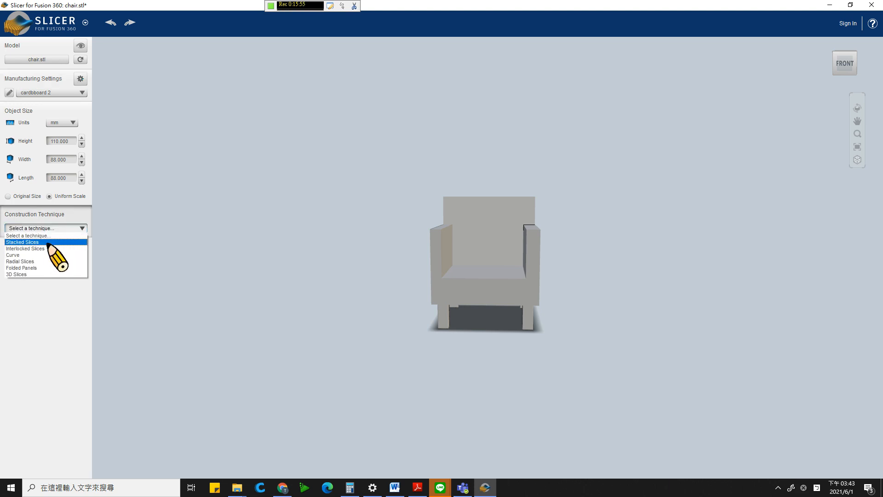
click(48, 242)
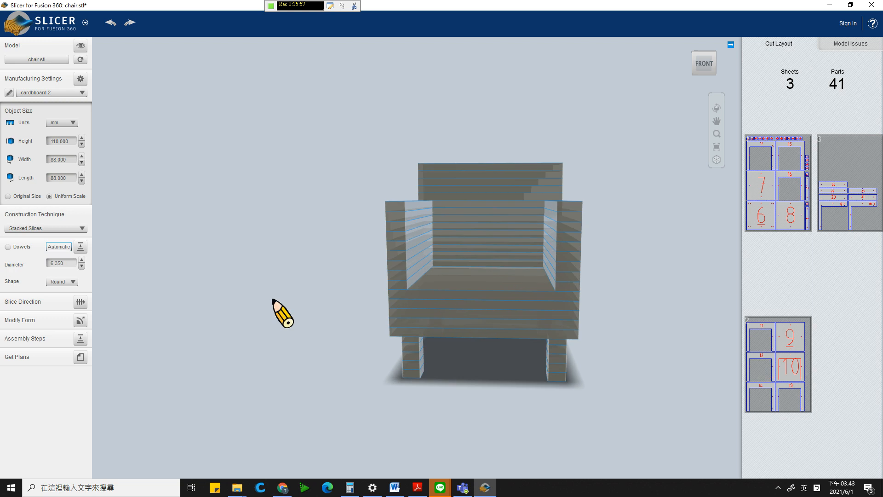
Inspect the stacked-slice chair from an angle and view cut layout sheets 1 and 3 enlarged.
drag(496, 326, 509, 355)
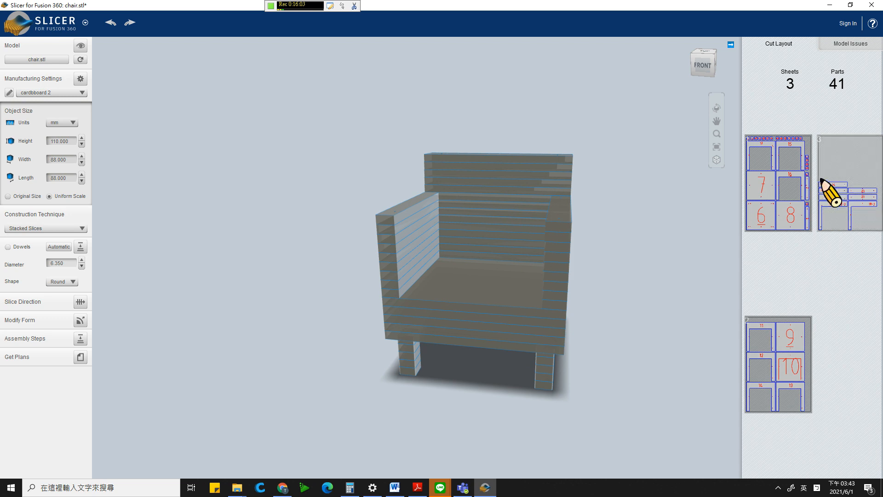
click(791, 213)
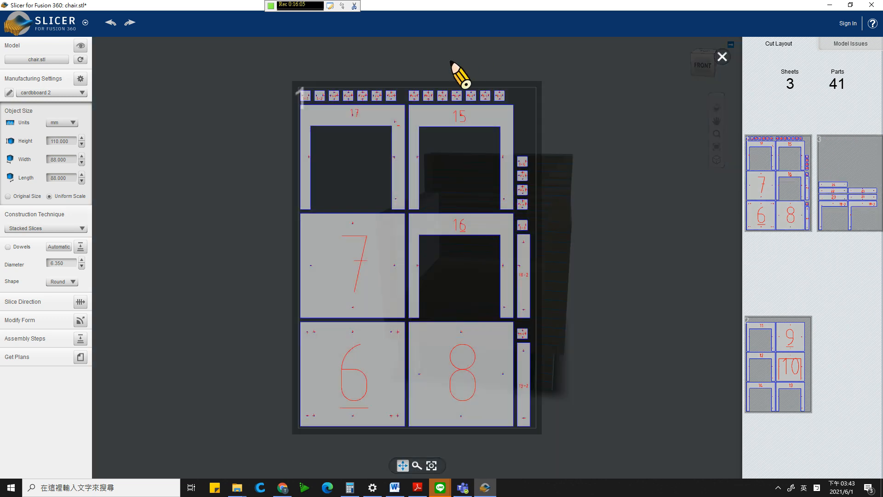
click(843, 202)
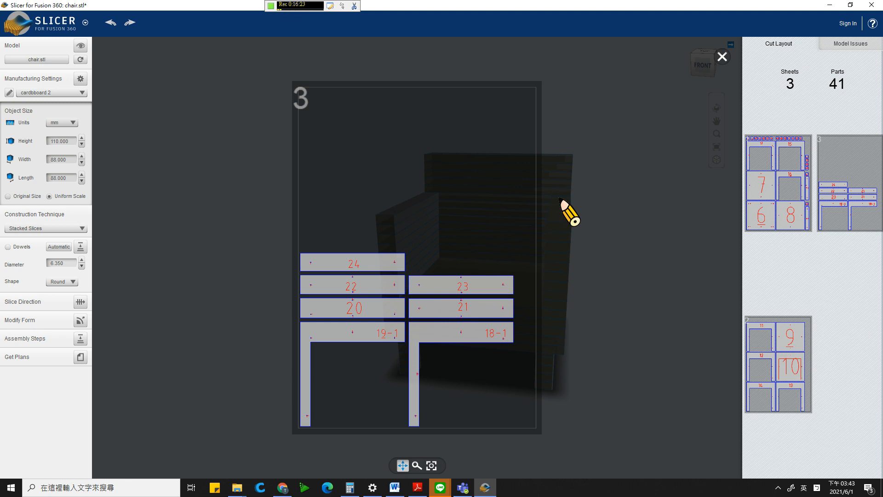
click(721, 58)
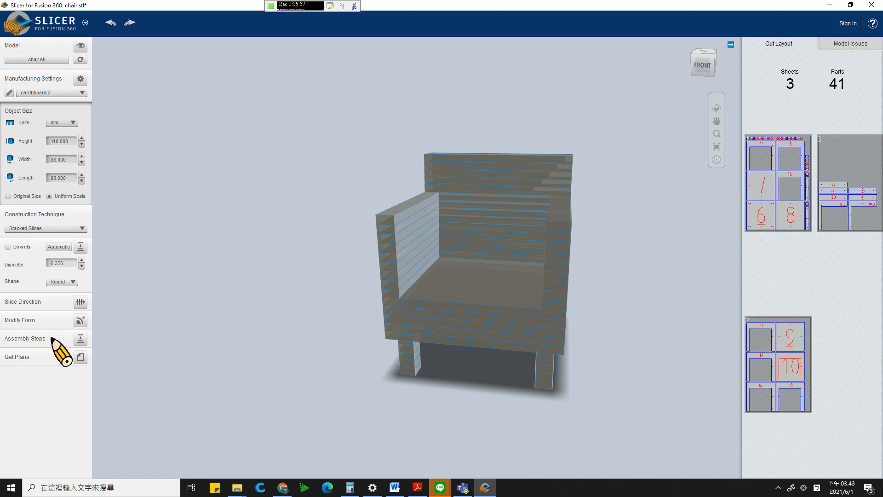
Show the assembly steps with the cardboard appearance and run the sequence back to its first part.
click(80, 339)
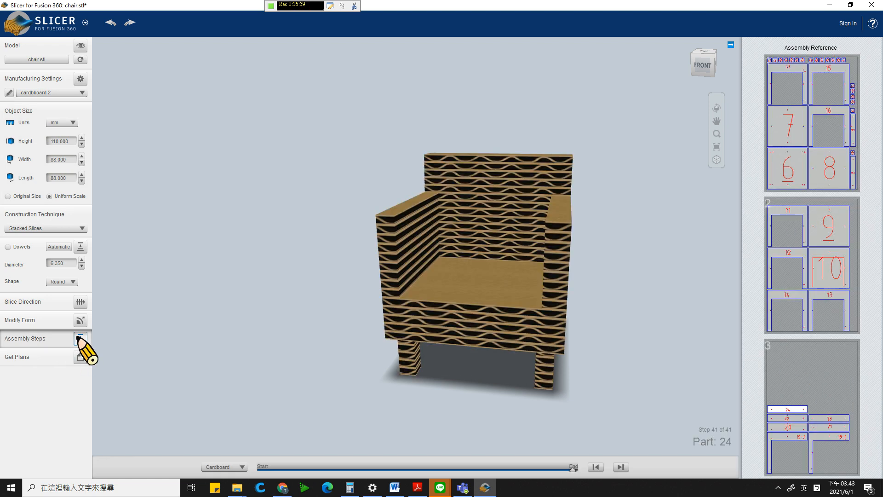
drag(528, 282, 458, 286)
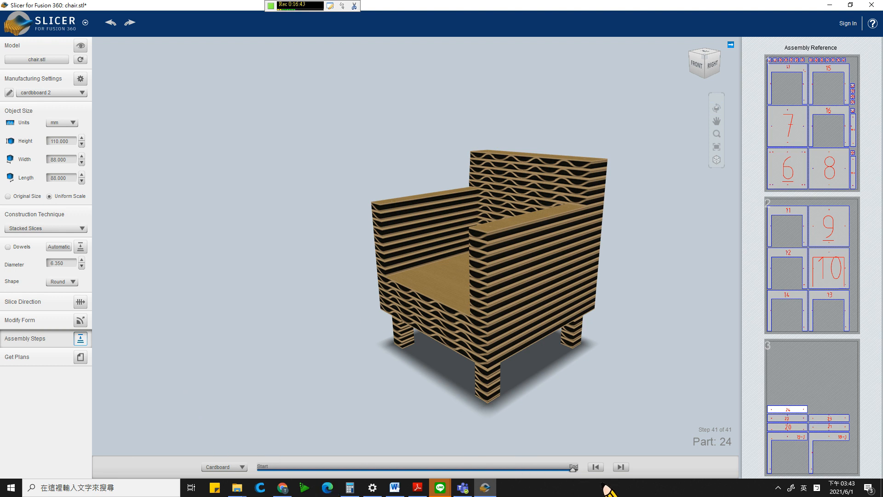
drag(571, 470, 623, 474)
drag(347, 465, 217, 461)
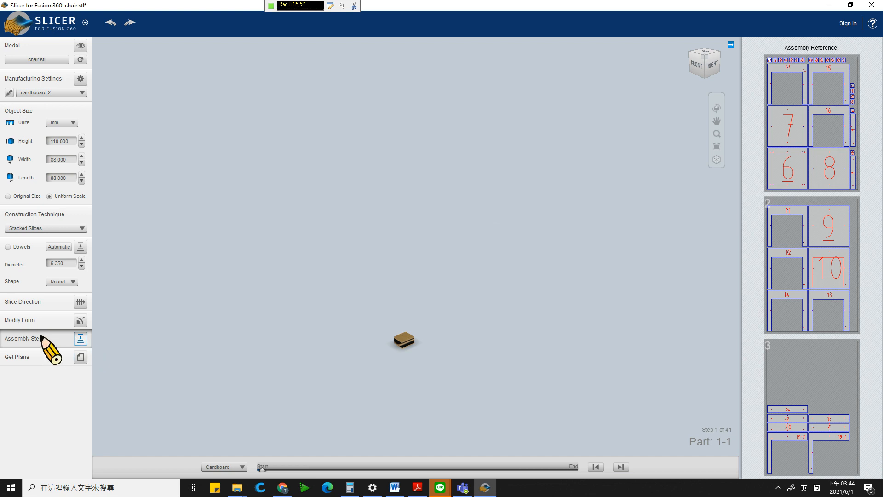
Get the cutting plans, enlarge sheet 1, and set the export file type to PDF.
click(85, 363)
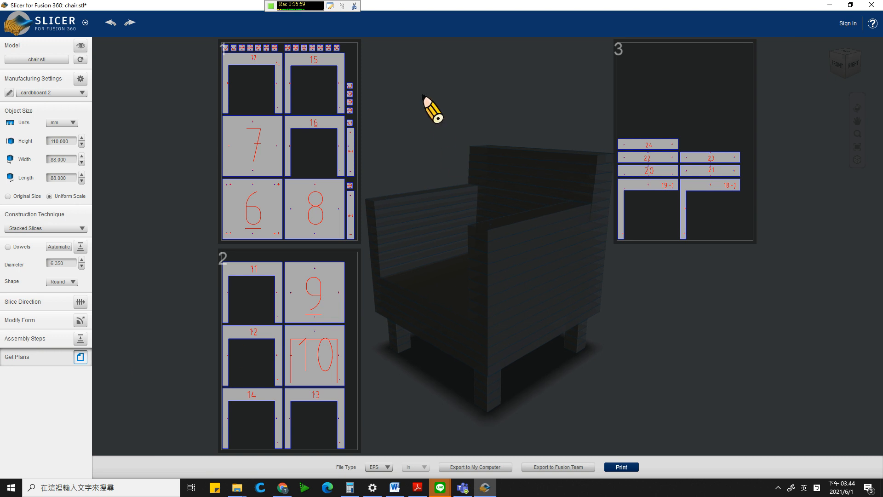
click(307, 234)
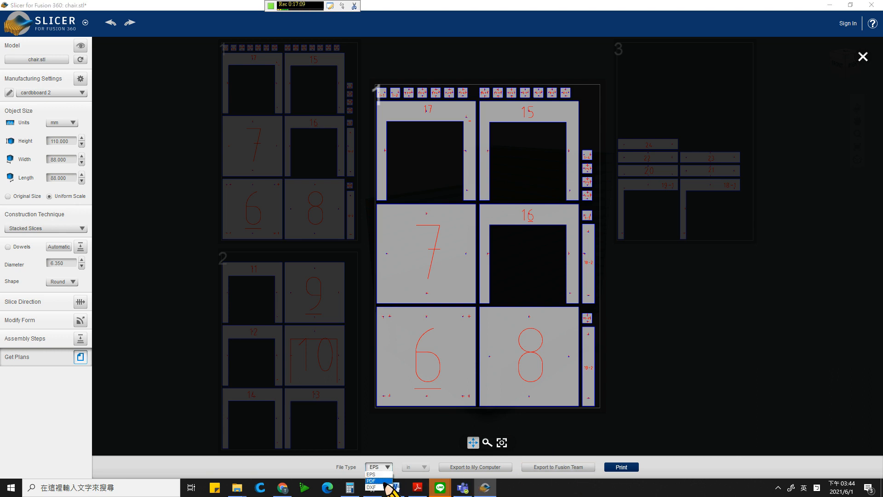
click(386, 481)
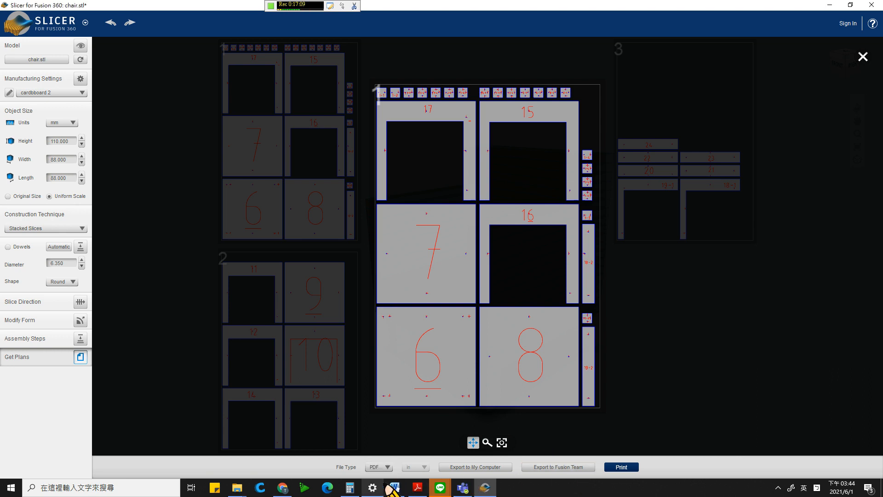
click(475, 467)
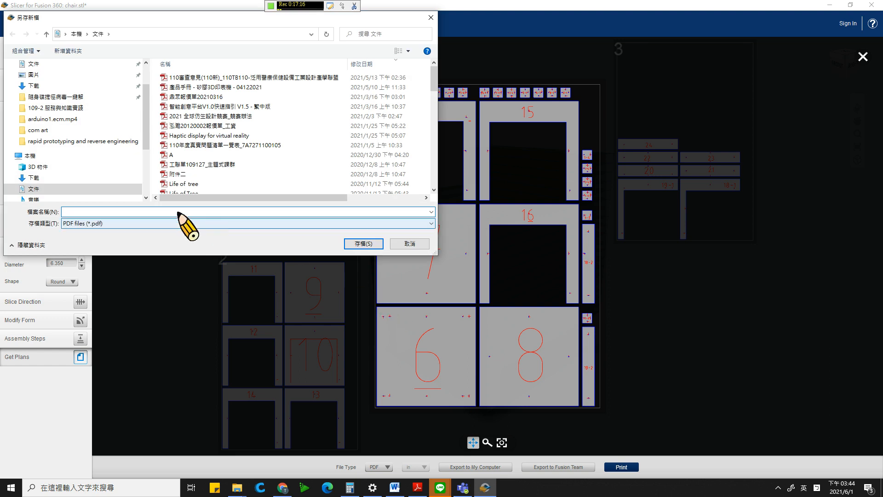
click(96, 212)
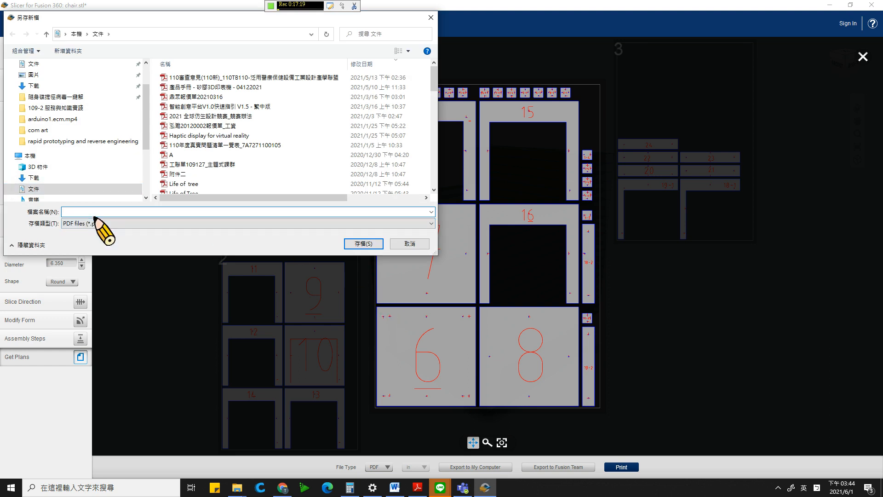
click(409, 244)
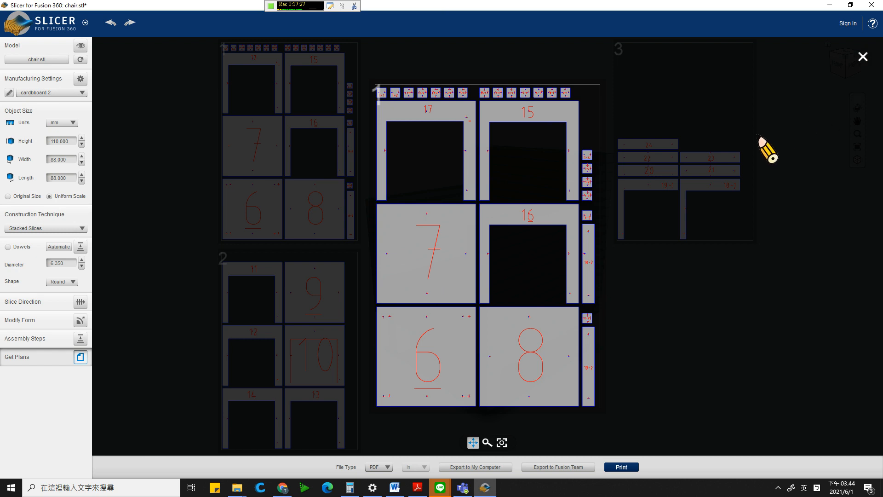
Close the enlarged sheet and export the plans to the computer's documents folder as a PDF named "cardboard chair".
click(863, 56)
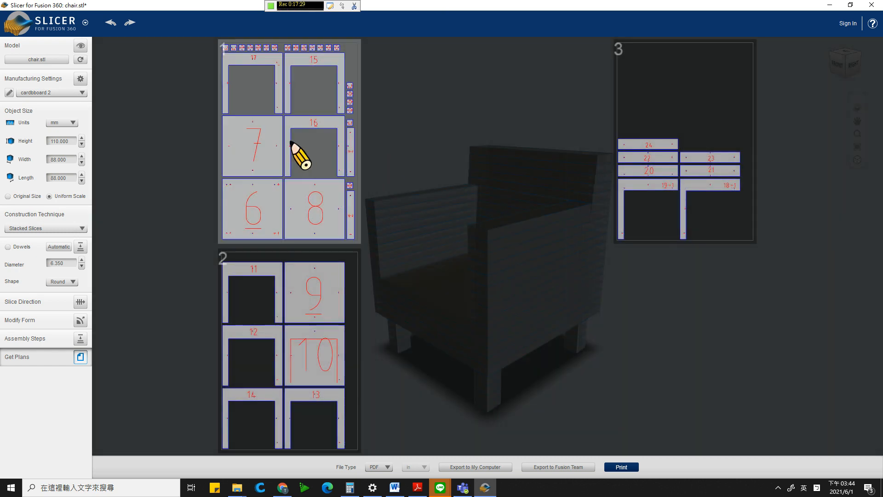
click(464, 468)
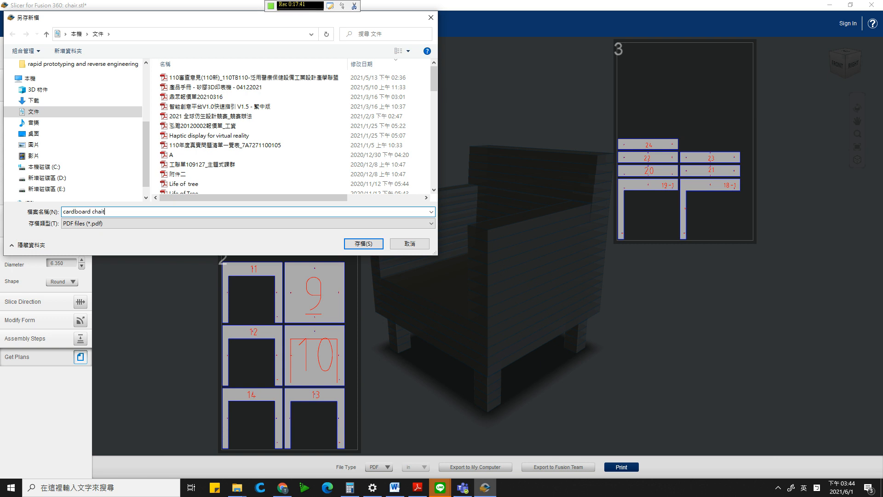
key(Return)
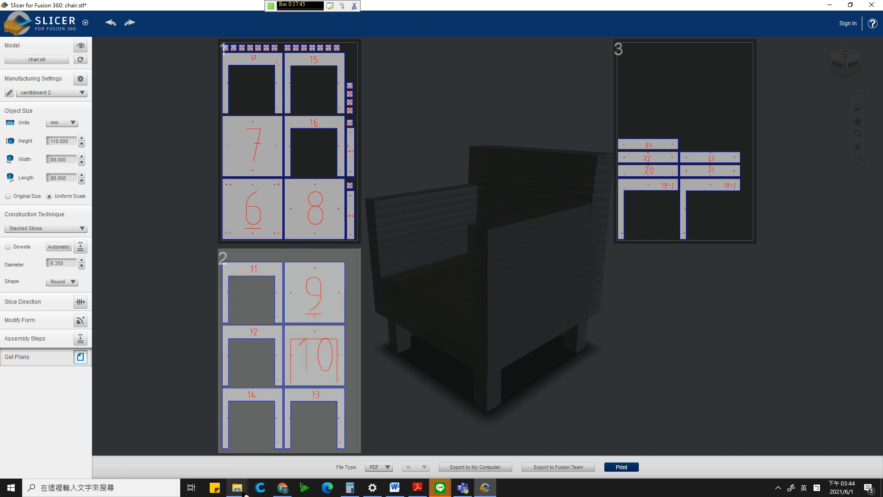
Switch to File Explorer and open the exported cardboard chair PDF from the documents folder.
mouse_move(238, 490)
click(230, 465)
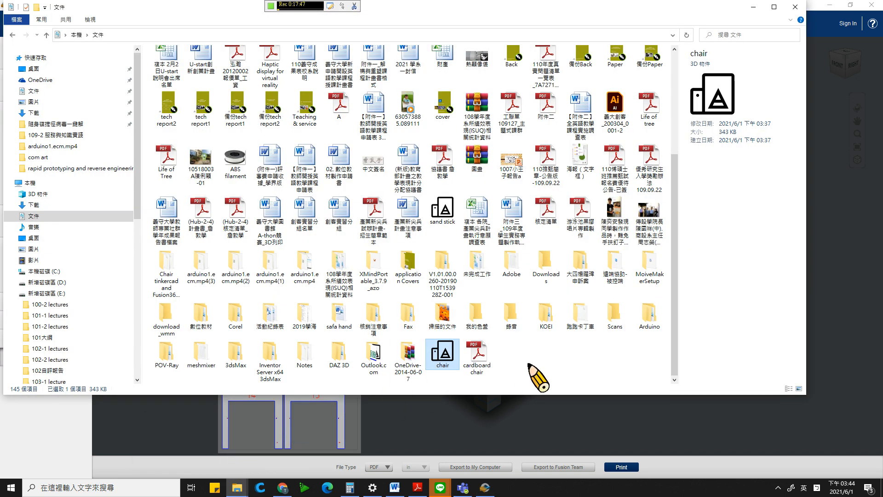
click(487, 363)
double_click(486, 363)
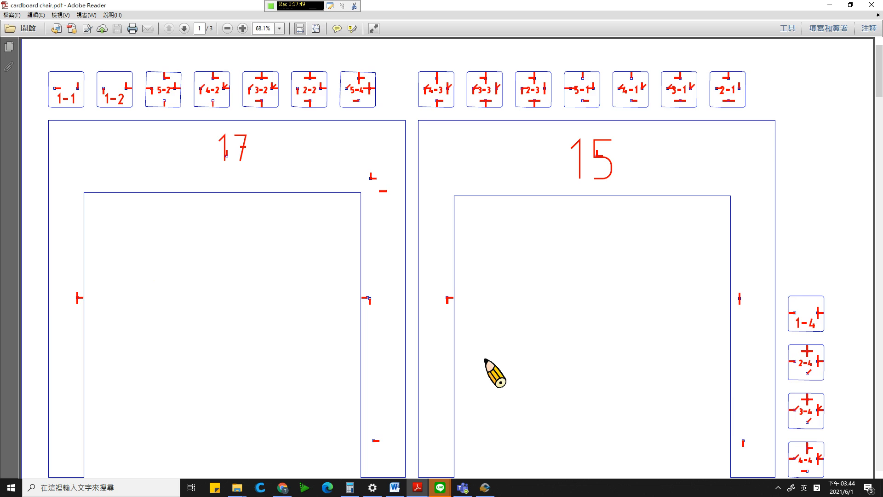
Examine the numbered part outlines throughout the pages of the cardboard chair PDF at a reduced zoom.
scroll(495, 325, down, 5)
scroll(495, 326, down, 15)
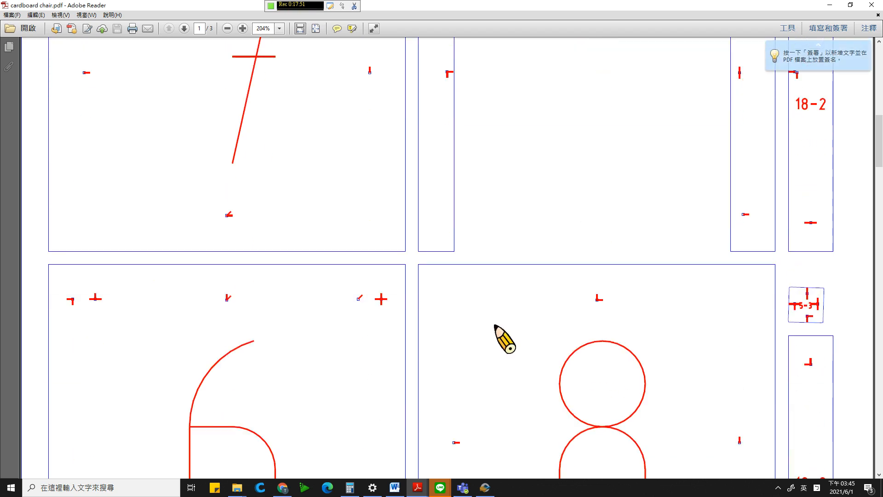
scroll(495, 325, down, 5)
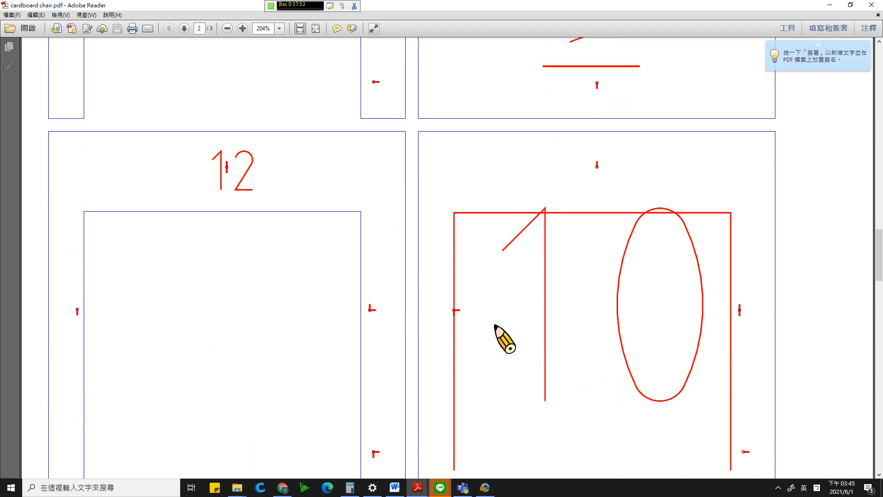
click(228, 28)
click(227, 28)
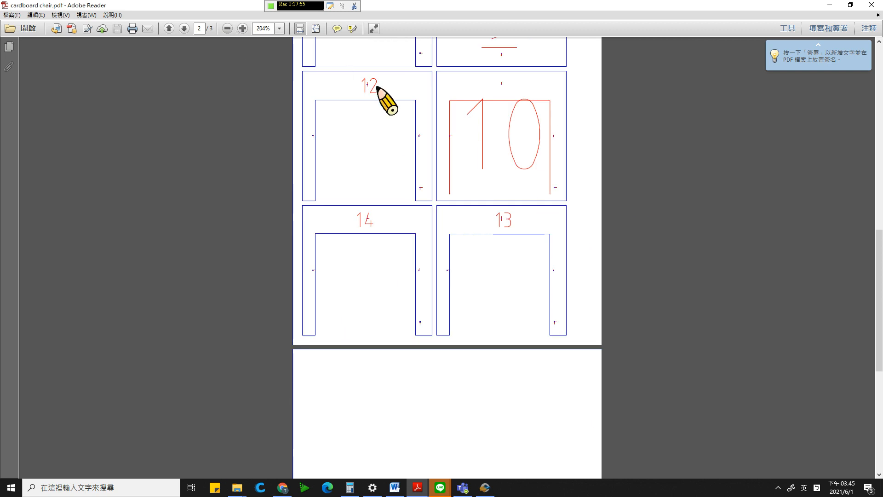
scroll(451, 205, up, 12)
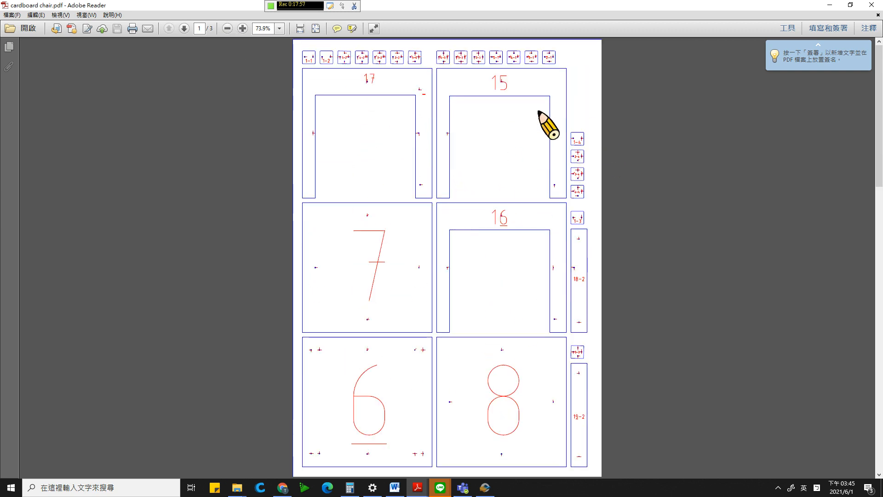
scroll(503, 224, down, 9)
scroll(498, 222, down, 8)
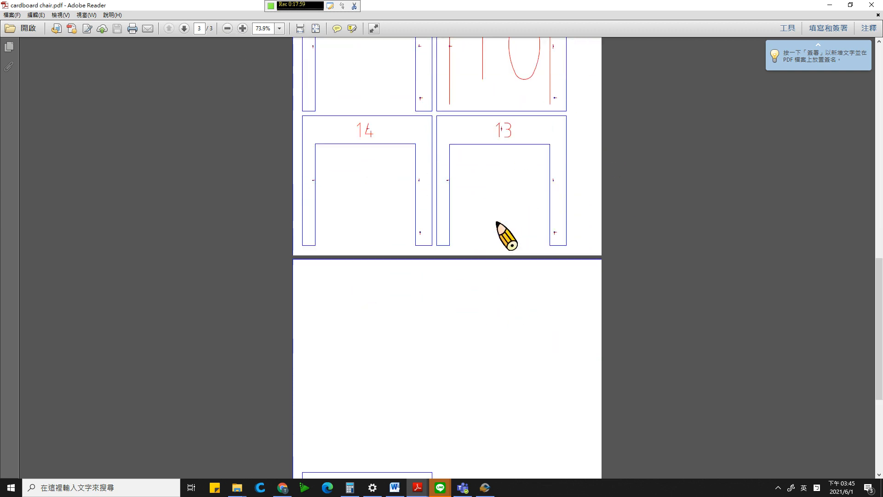
scroll(498, 222, up, 15)
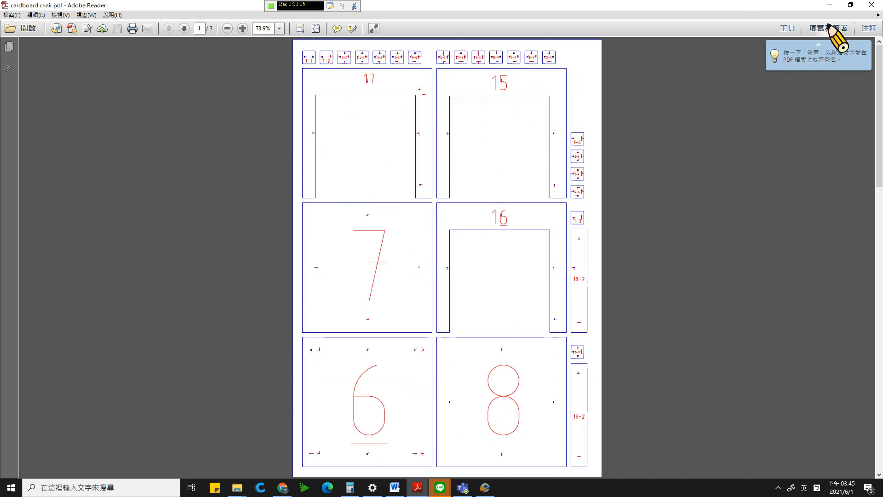
Switch back to Slicer for Fusion 360, change the construction technique to Interlocked Slices and inspect the sliced chair.
click(829, 5)
click(484, 487)
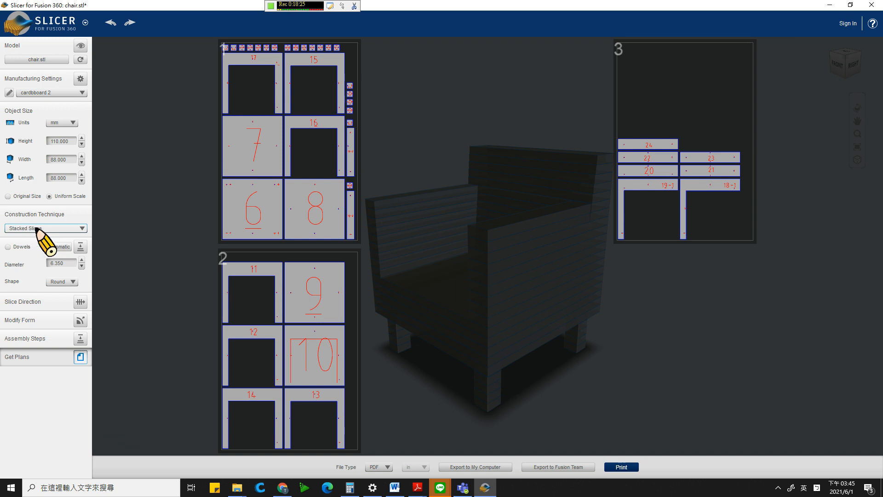
click(61, 231)
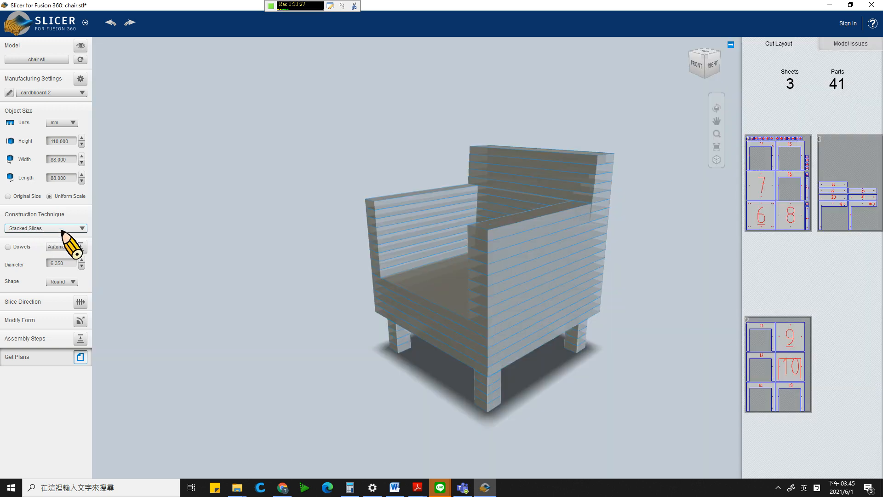
click(38, 247)
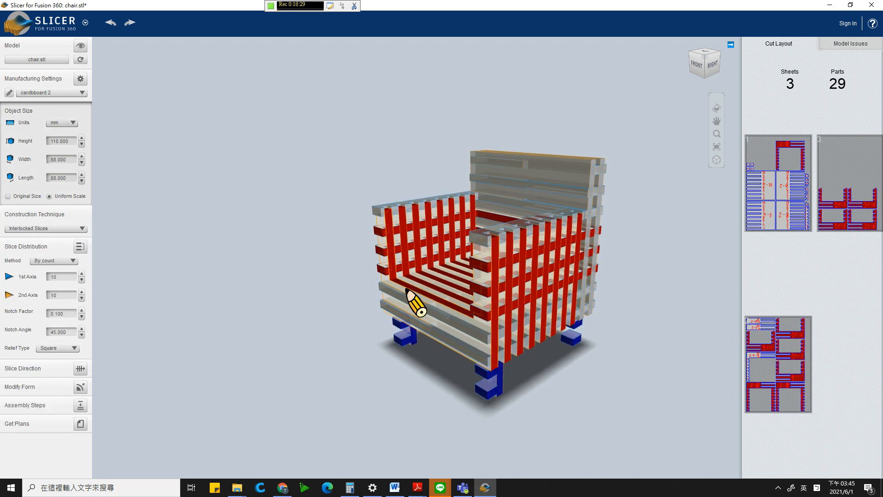
mouse_move(216, 266)
mouse_down()
mouse_move(361, 282)
mouse_move(331, 309)
mouse_move(282, 272)
mouse_move(225, 269)
mouse_up()
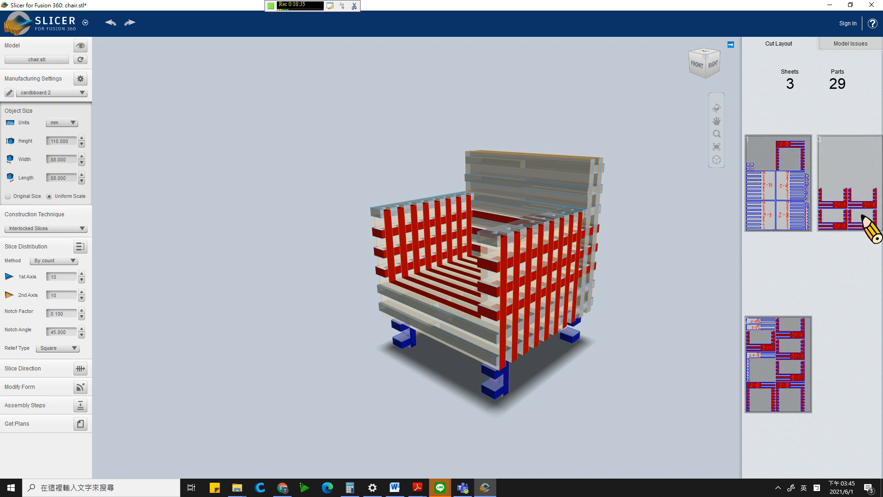
scroll(599, 350, up, 1)
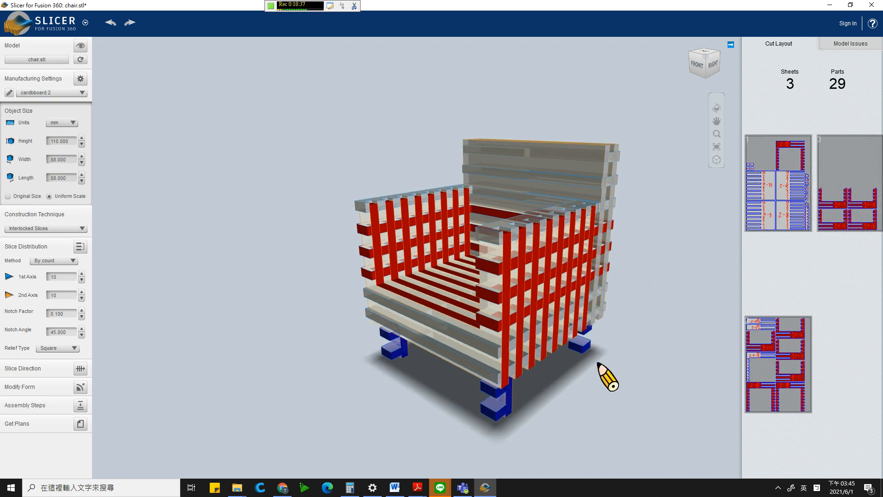
drag(404, 266, 375, 252)
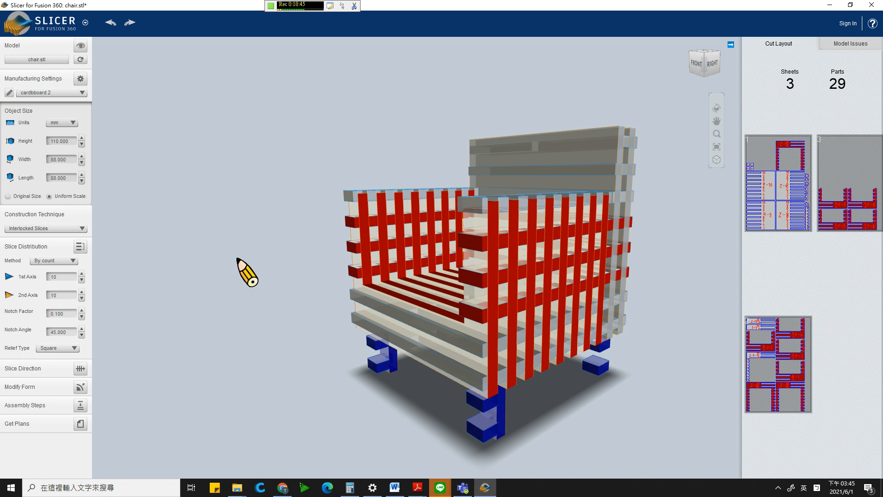
Reduce the number of slices along the 2nd axis to 5 for the interlocked chair.
click(73, 277)
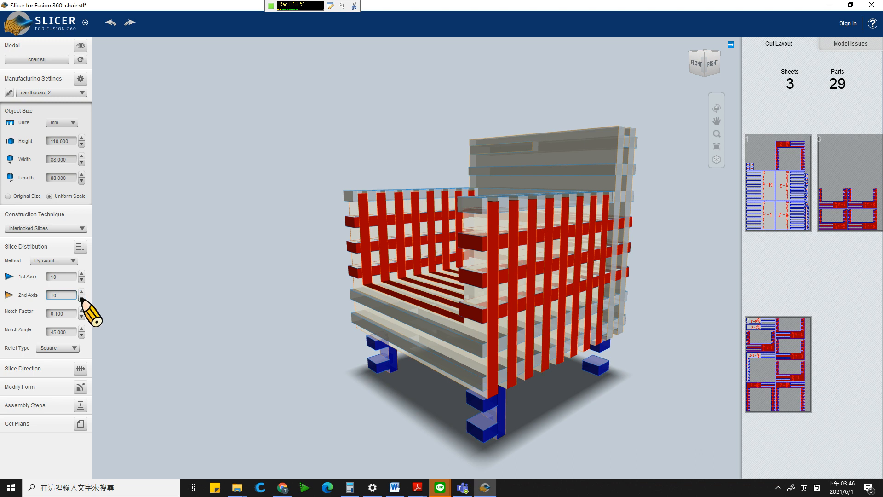
click(82, 299)
click(82, 299)
click(81, 299)
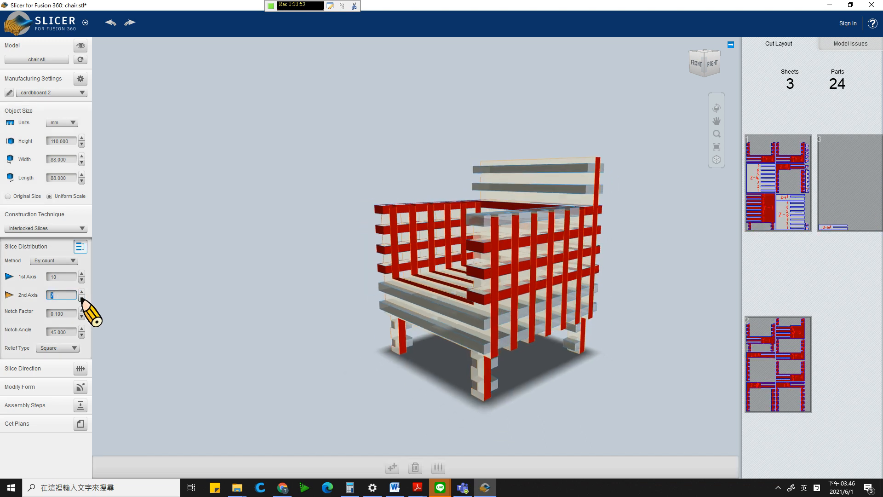
click(82, 299)
click(81, 299)
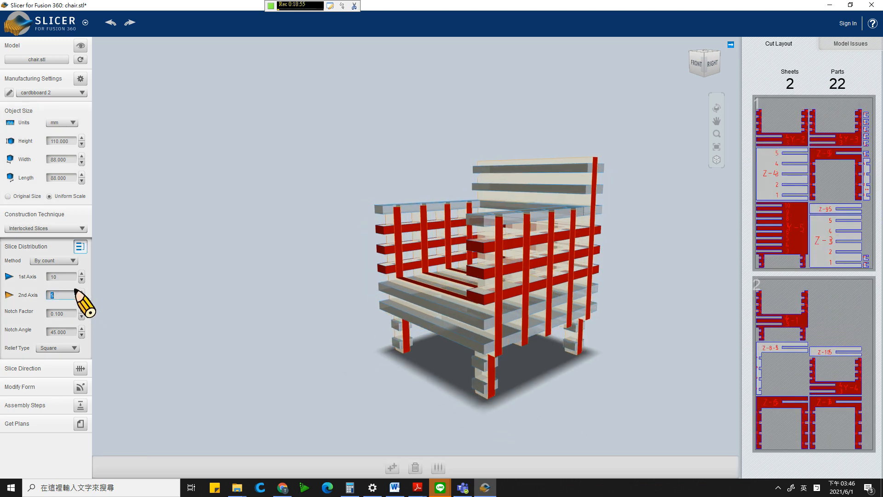
Set the slice count along the 1st axis to 7 and the notch factor to 0.200.
click(81, 280)
click(81, 280)
click(81, 280)
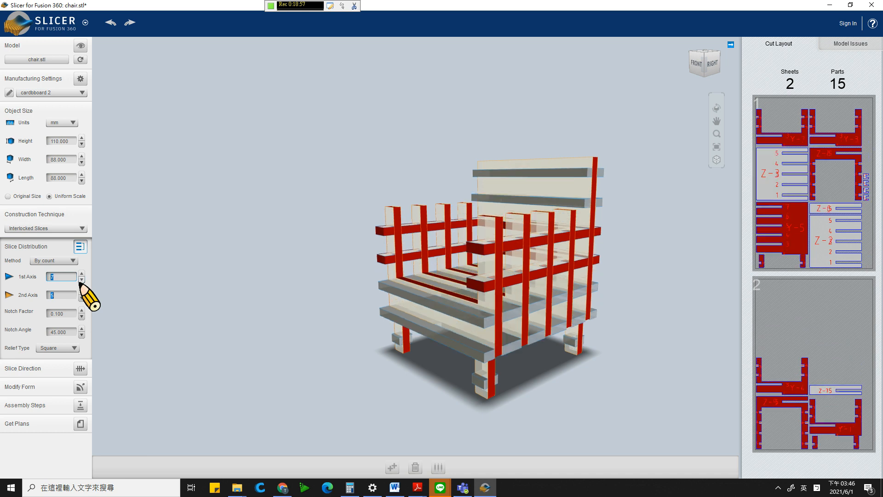
drag(319, 314, 391, 321)
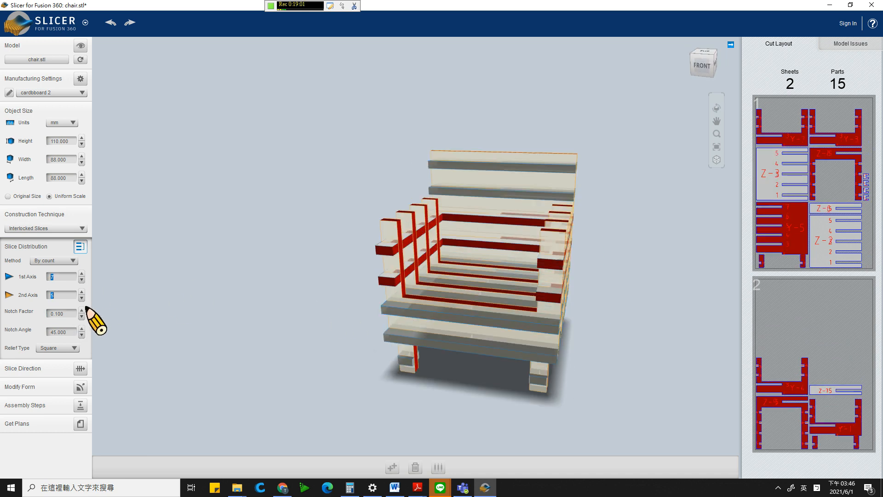
click(82, 335)
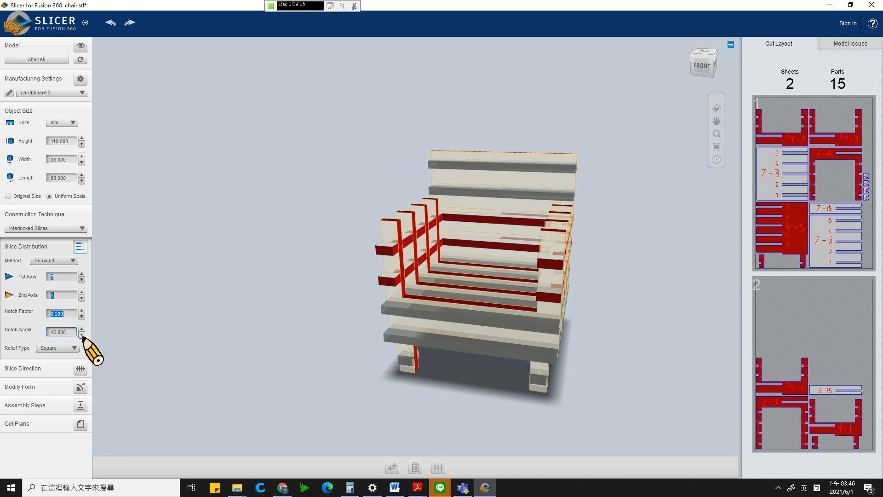
Try 5 slices along the 1st axis, and restore the count to 7.
click(82, 291)
click(82, 280)
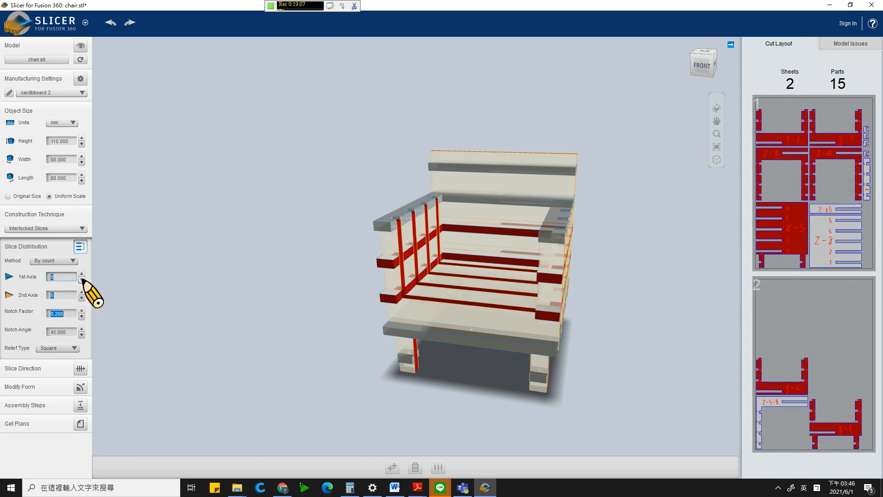
click(82, 280)
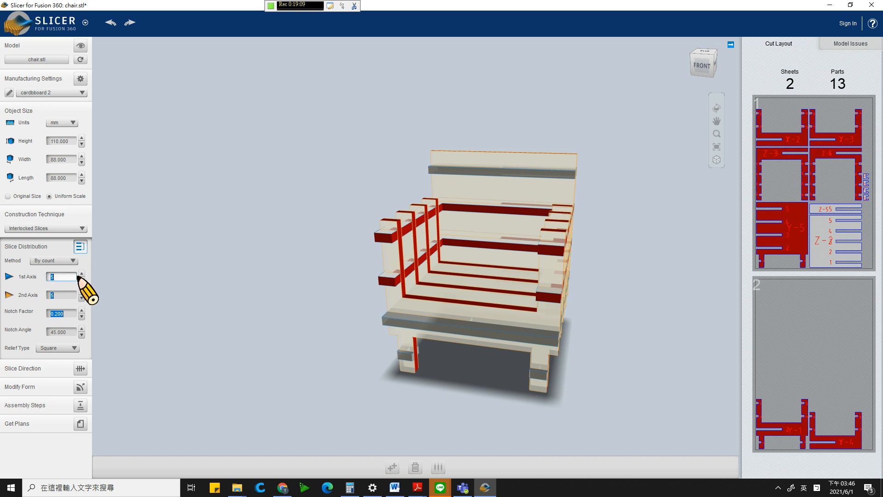
click(82, 273)
click(82, 273)
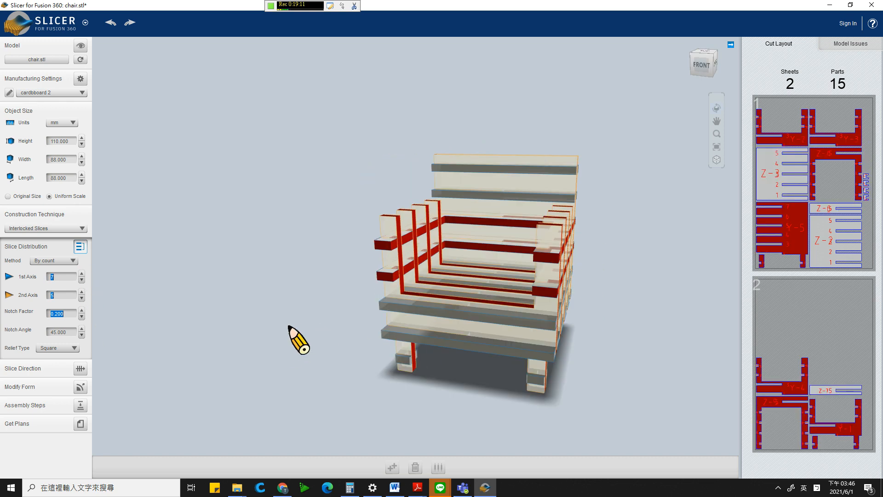
Activate Slice Direction and tilt the slicing axis toward the chair's back as seen from its right side.
drag(299, 340, 85, 363)
click(80, 368)
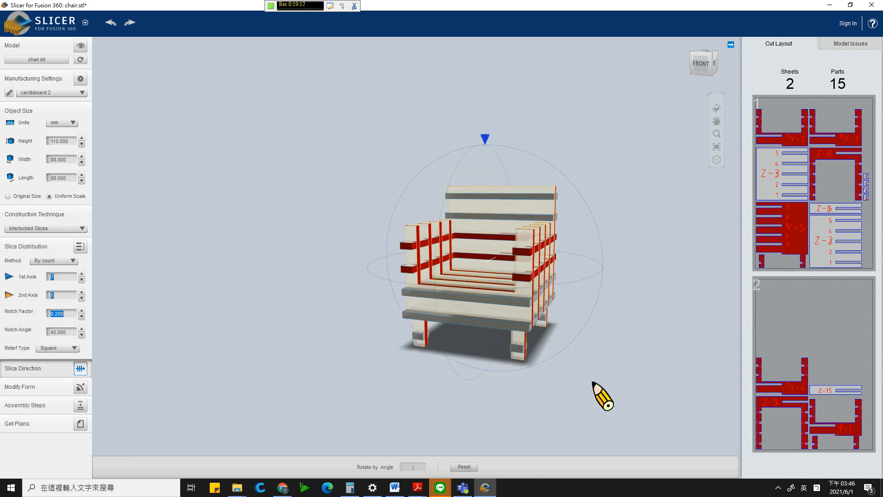
drag(591, 383, 498, 421)
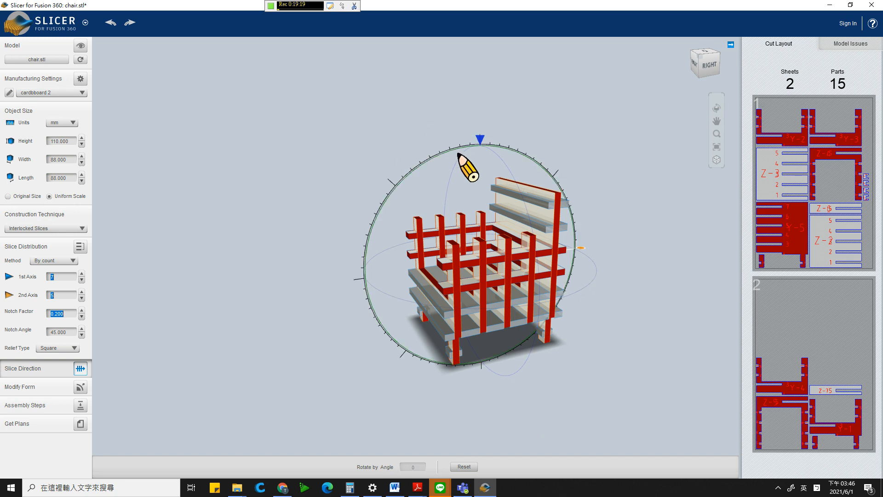
drag(481, 141, 529, 138)
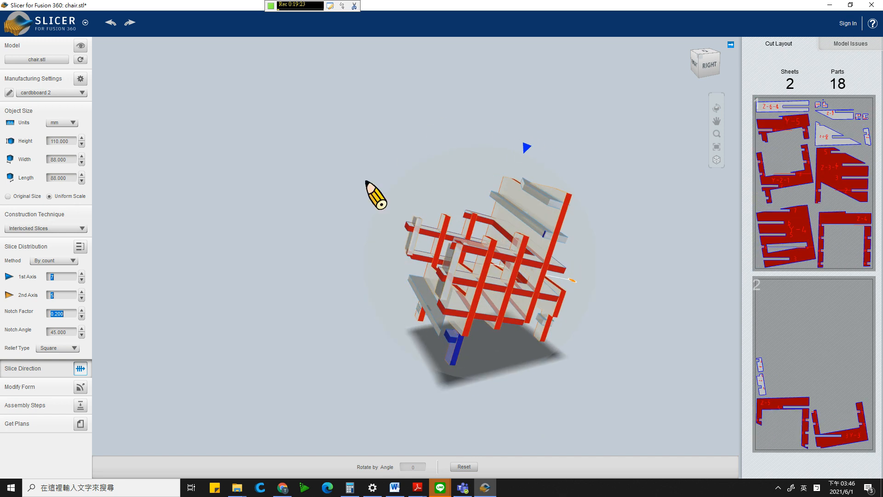
Increase the number of slices along the 2nd axis to 8 and inspect the chair from the front and side.
click(82, 291)
click(82, 292)
click(82, 292)
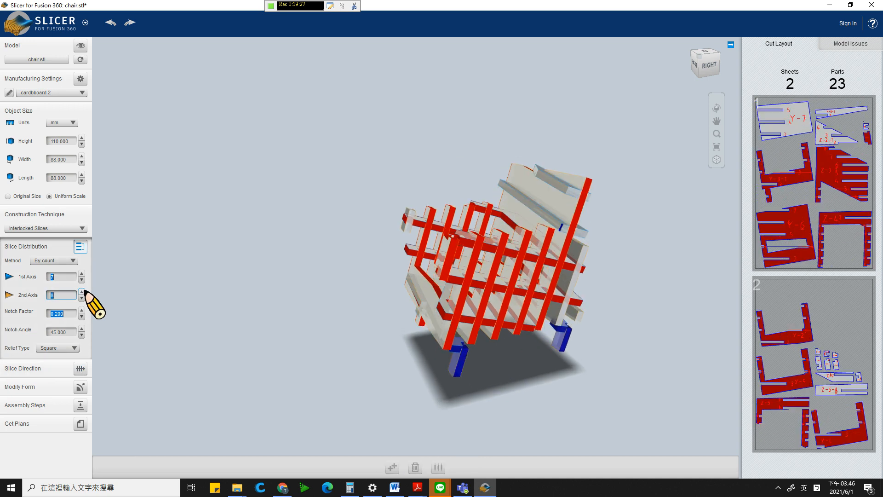
drag(395, 336, 308, 323)
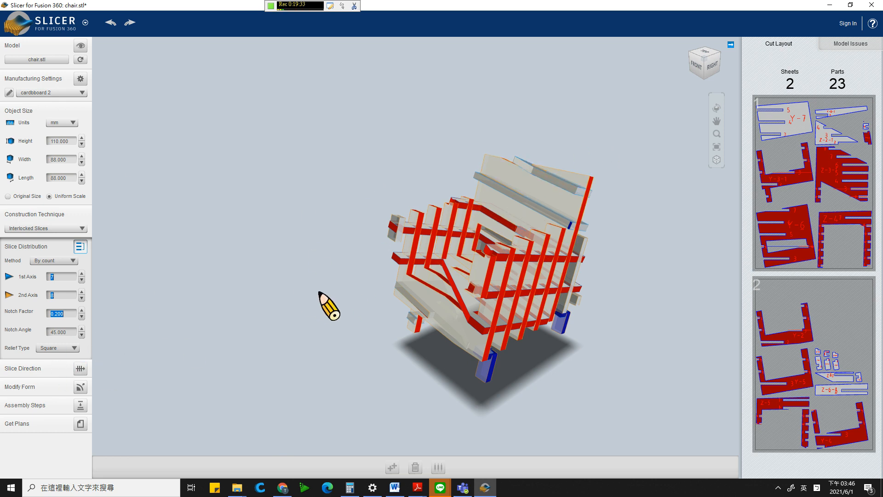
drag(318, 293, 350, 294)
Adjust the tilted slice direction from the chair's front view, and reset it to the default orientation.
click(80, 368)
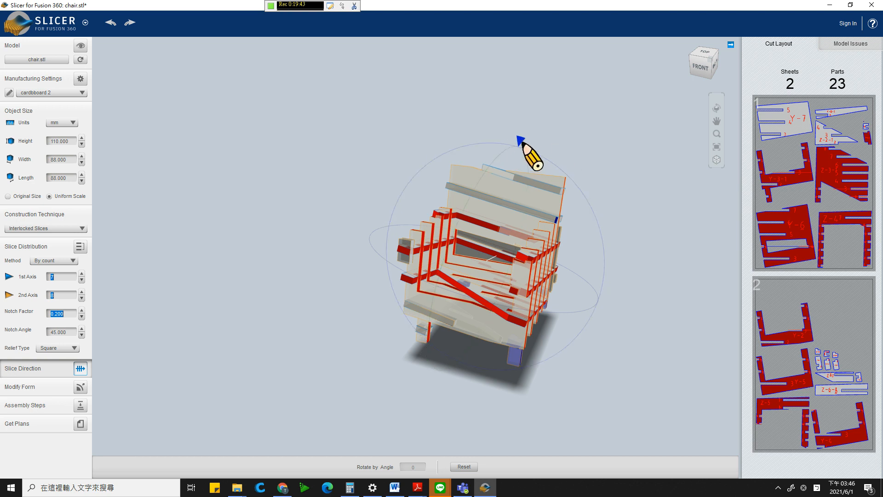
drag(520, 140, 498, 132)
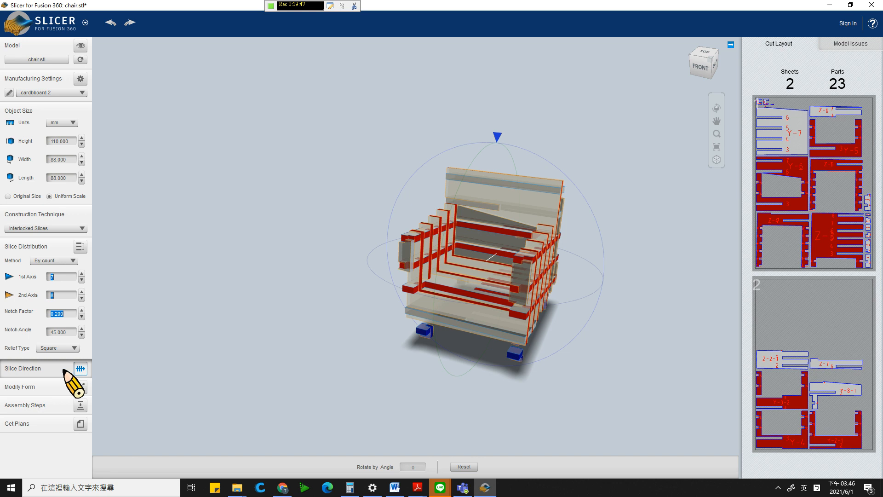
click(85, 390)
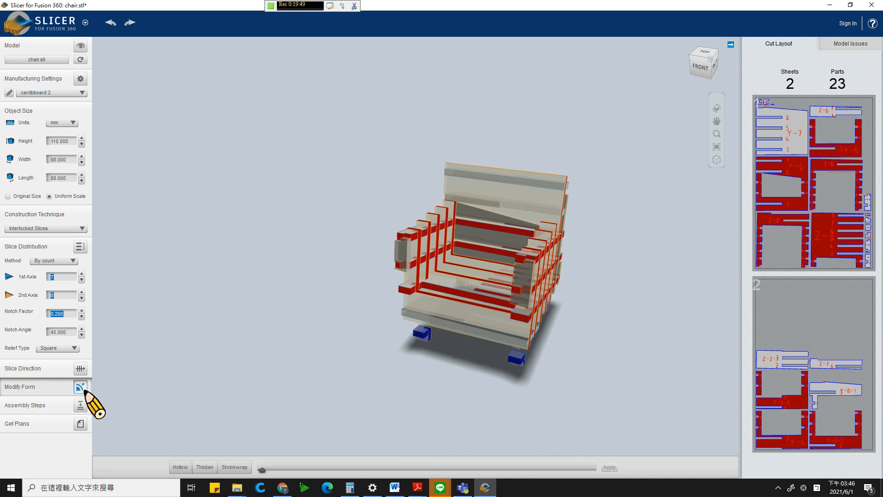
click(81, 403)
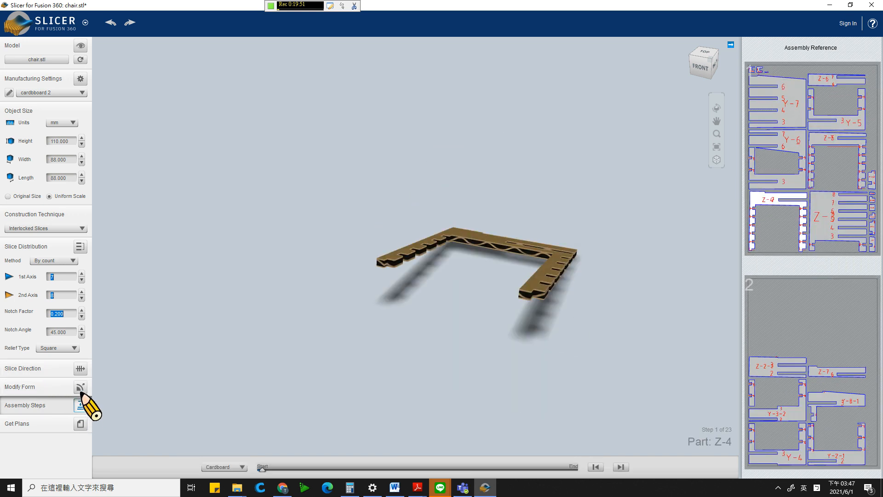
click(81, 386)
click(79, 369)
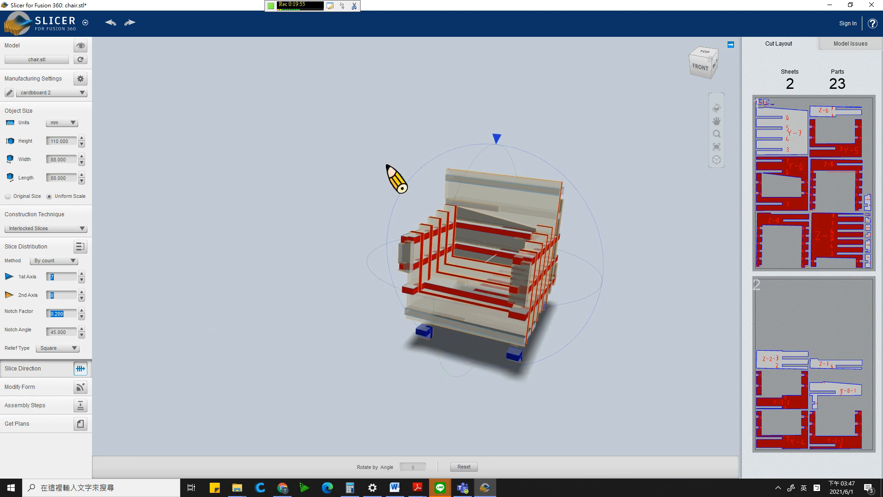
click(464, 466)
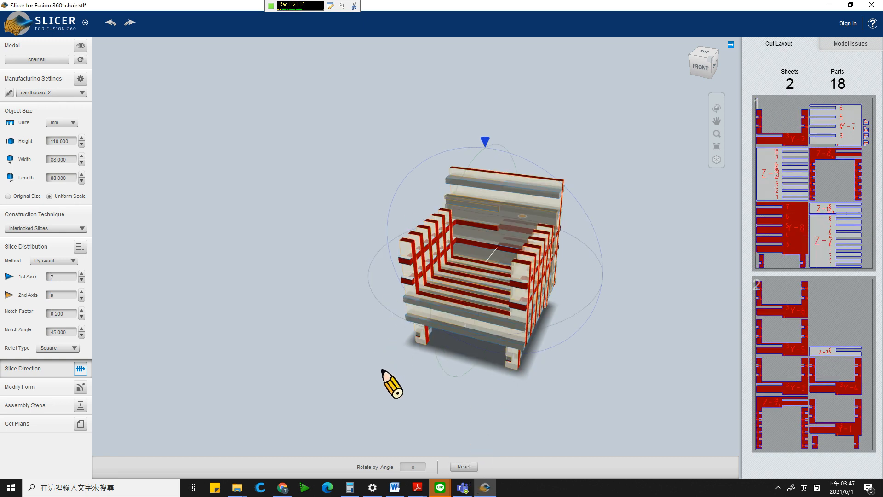
Try tilting the slice direction toward the chair's back again, and reset it after viewing the result from the front.
drag(378, 362, 303, 357)
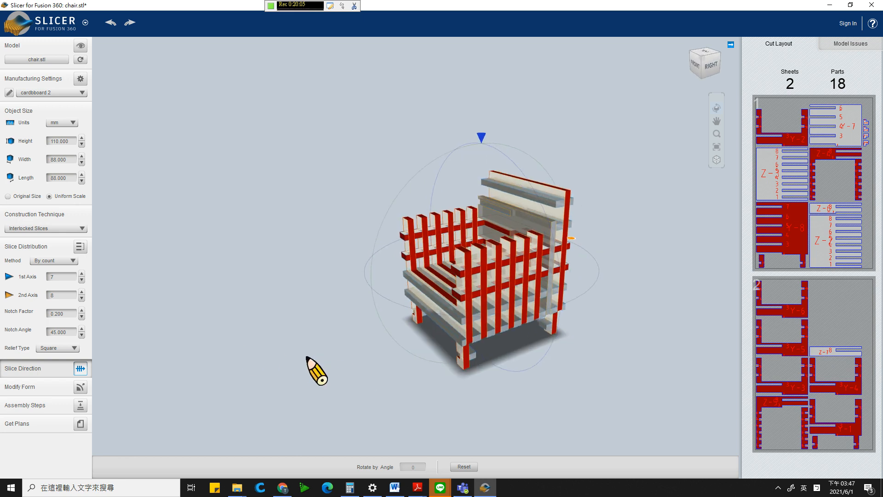
drag(483, 138, 559, 137)
drag(532, 117, 435, 183)
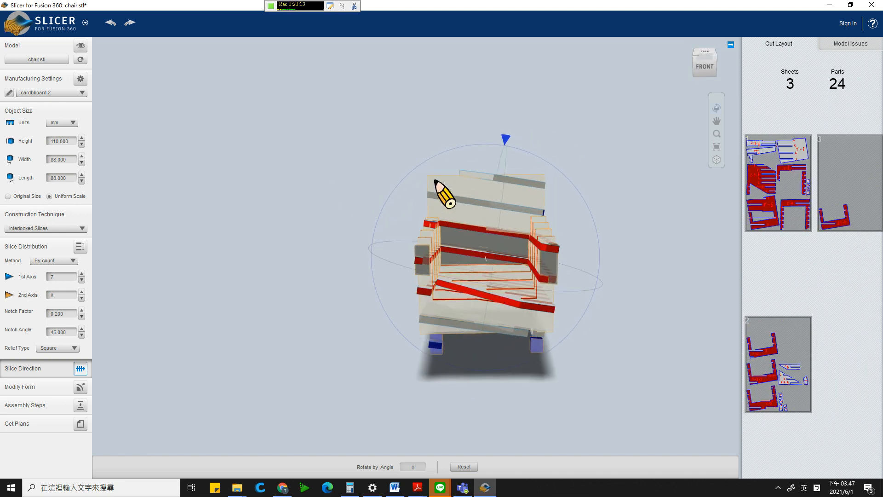
click(464, 467)
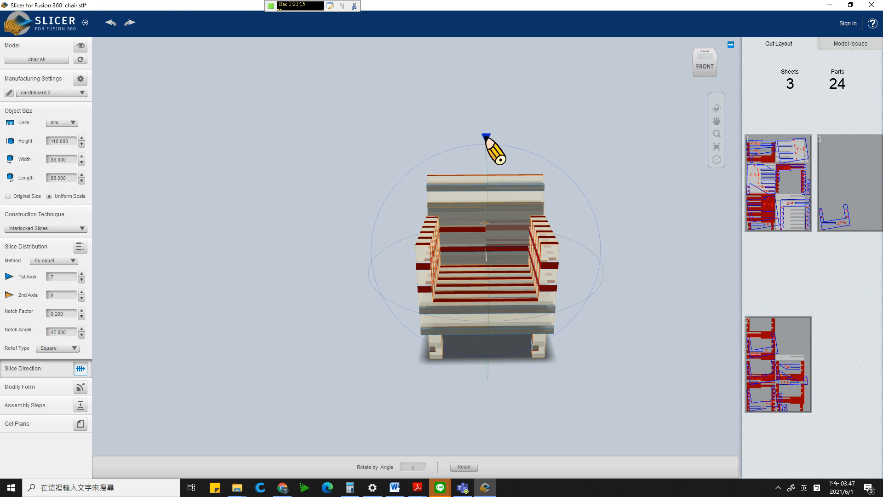
Tilt the slice direction diagonally toward the chair's back in the right-side view and check the slices from the front.
drag(566, 404, 412, 428)
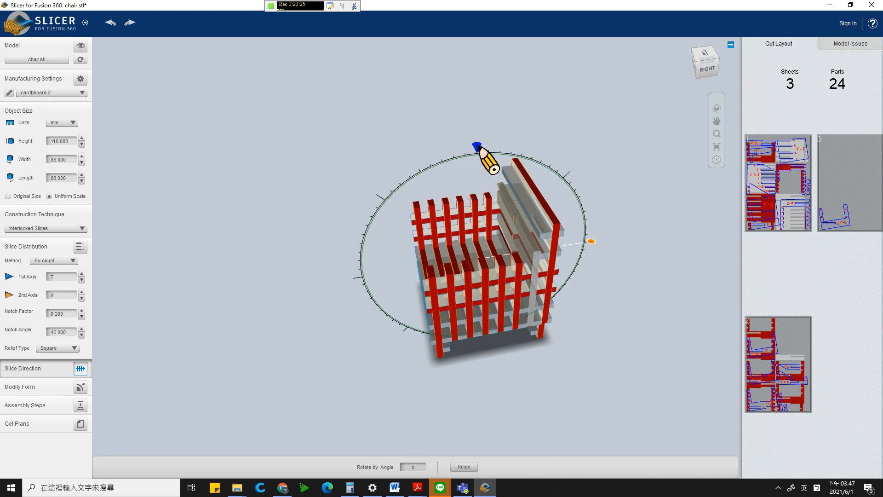
drag(479, 148, 508, 185)
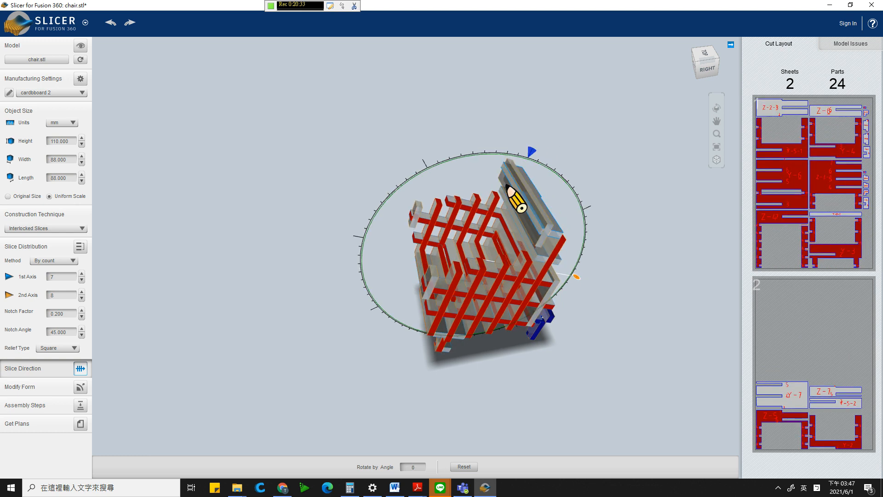
right_drag(157, 217, 189, 189)
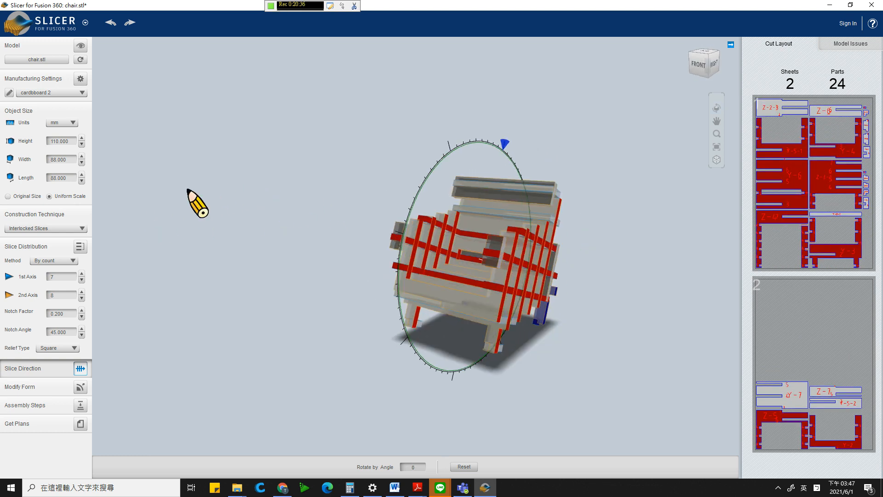
Change the manufacturing preset to cardboard1 and inspect the re-sliced chair.
click(73, 92)
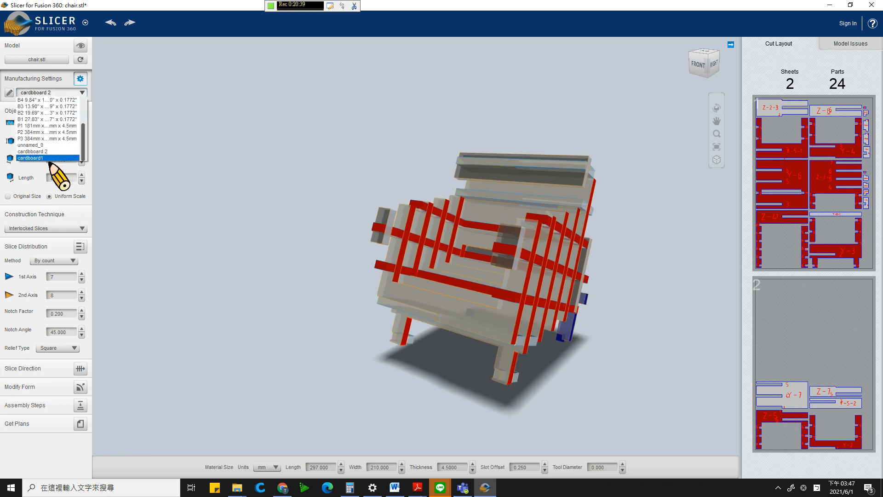
click(46, 159)
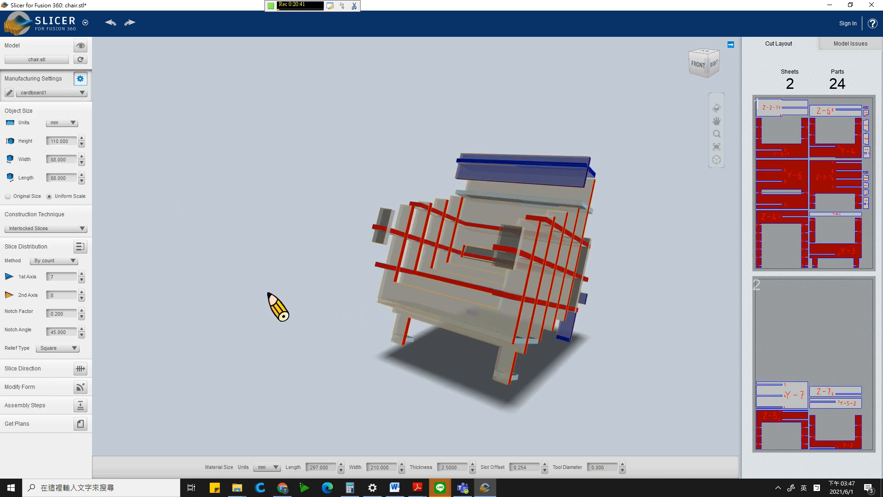
right_drag(270, 294, 131, 401)
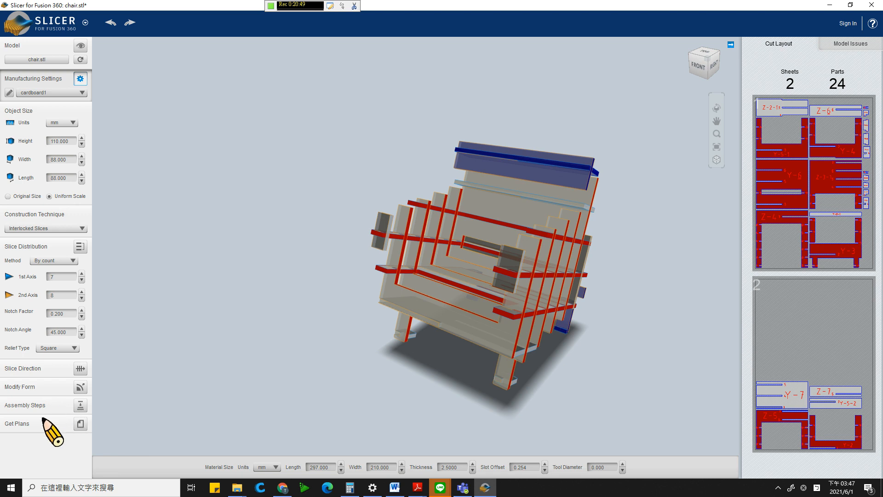
Run through the assembly steps to the final one and examine the assembled cardboard chair from several sides.
click(76, 406)
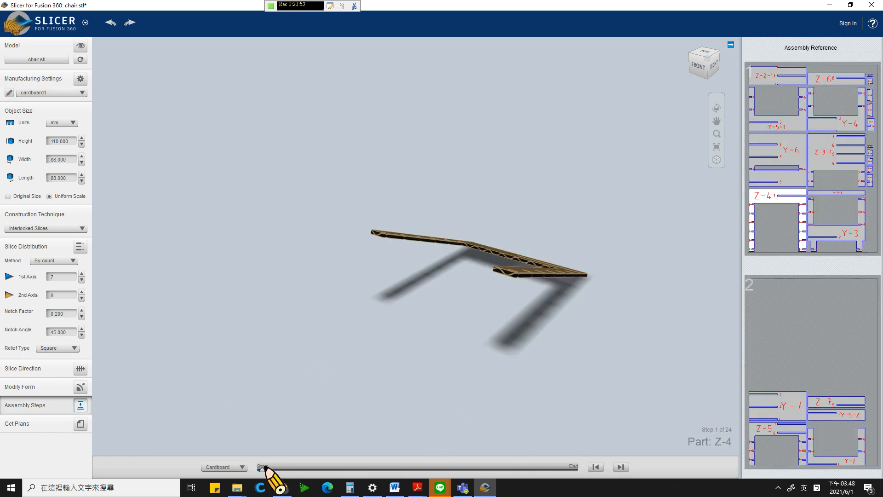
drag(264, 469, 588, 474)
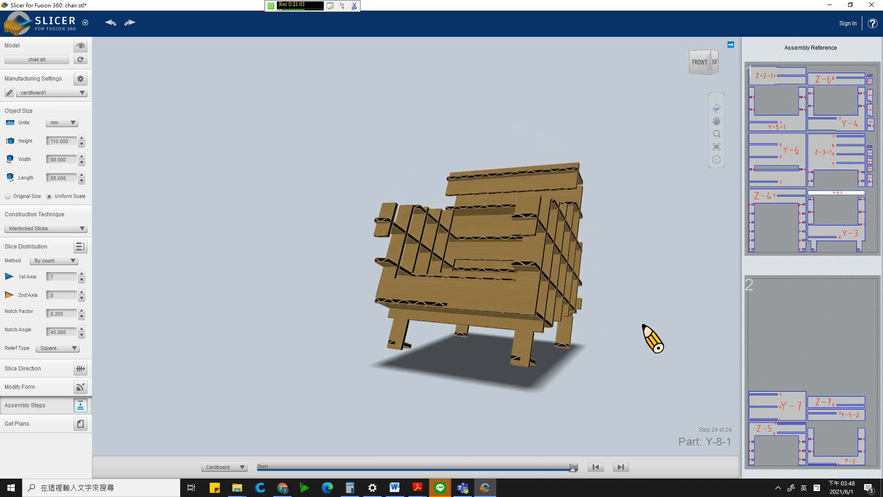
drag(652, 341, 464, 363)
drag(596, 346, 741, 309)
drag(540, 400, 470, 266)
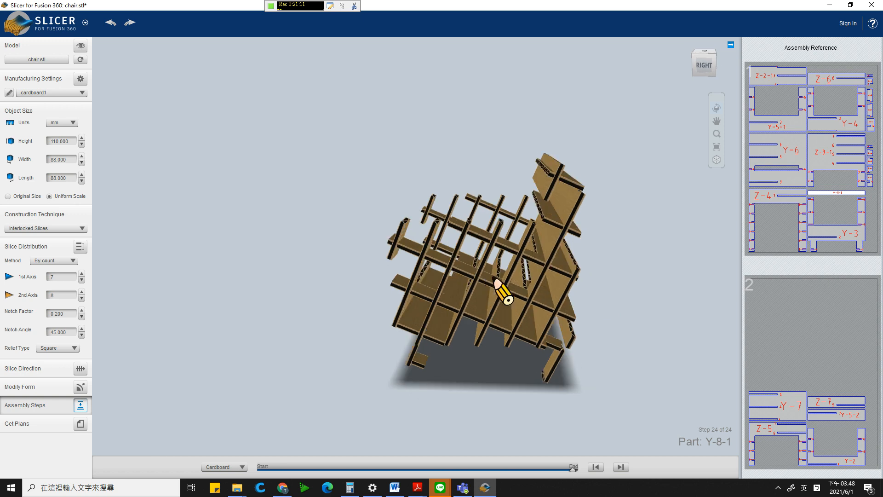
drag(533, 250, 528, 272)
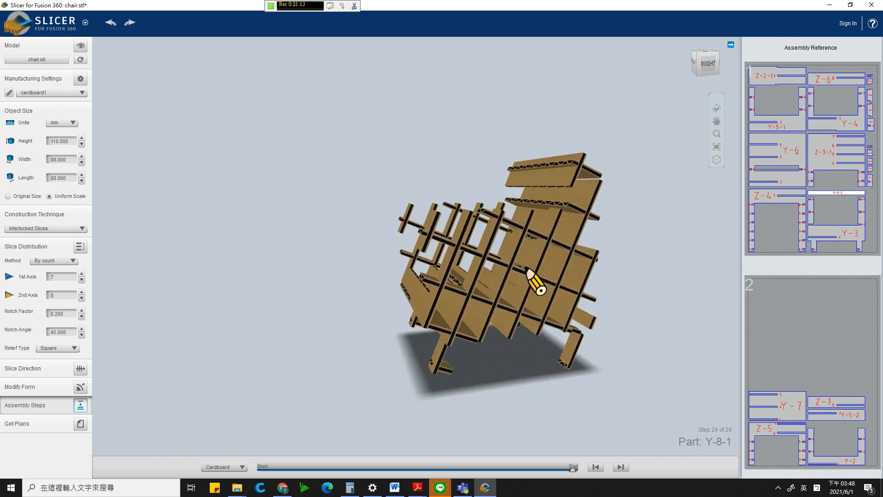
drag(467, 268, 647, 271)
mouse_move(574, 278)
mouse_down()
mouse_move(487, 288)
mouse_move(579, 285)
mouse_move(562, 288)
mouse_up()
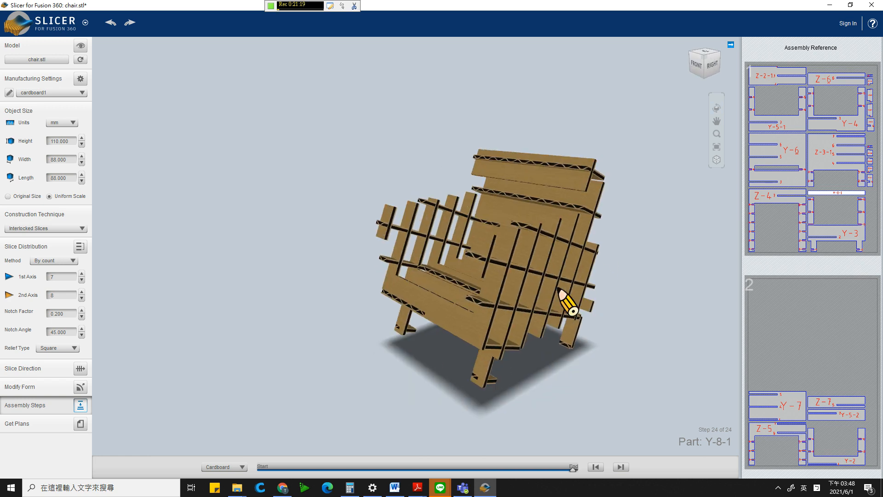
Change the construction technique from Interlocked Slices to Radial Slices.
click(52, 276)
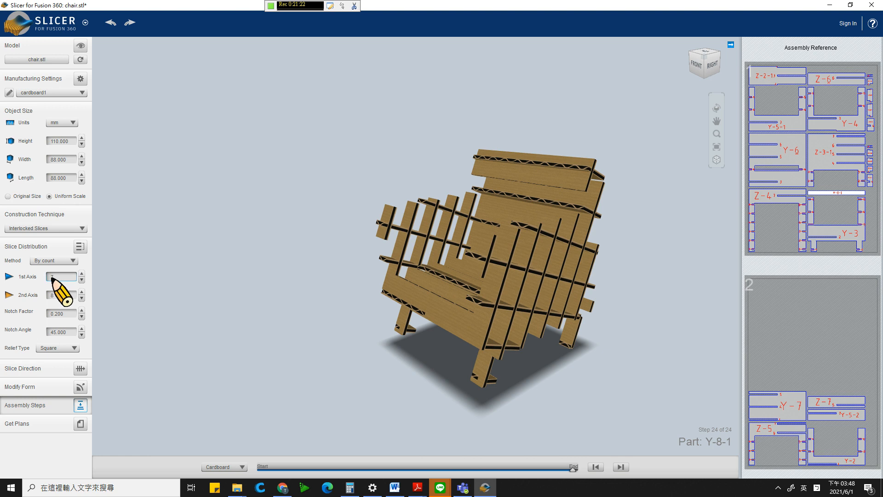
click(71, 260)
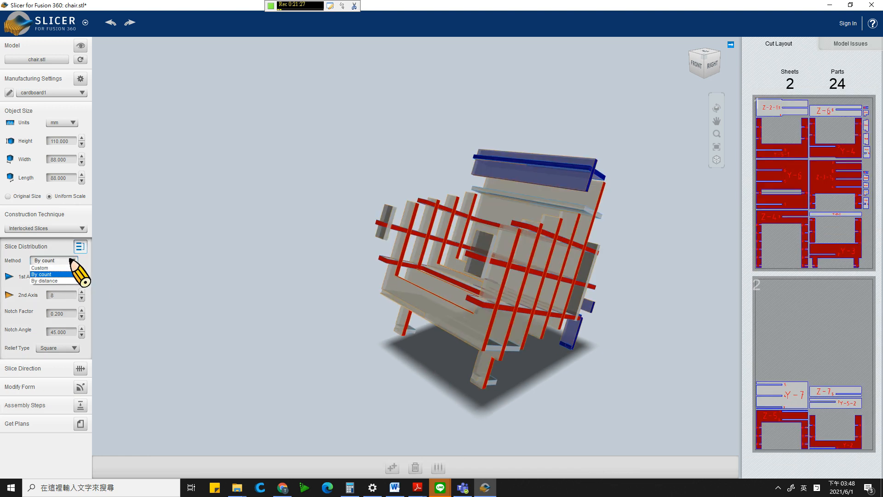
click(78, 263)
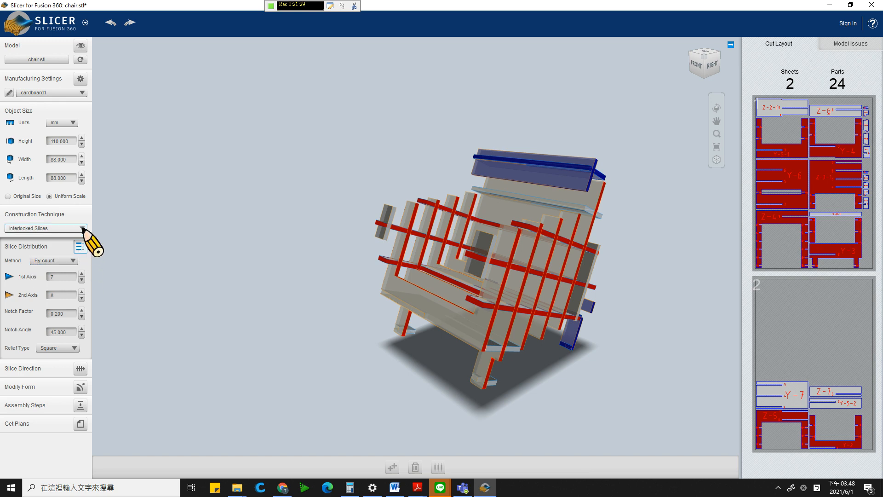
click(82, 229)
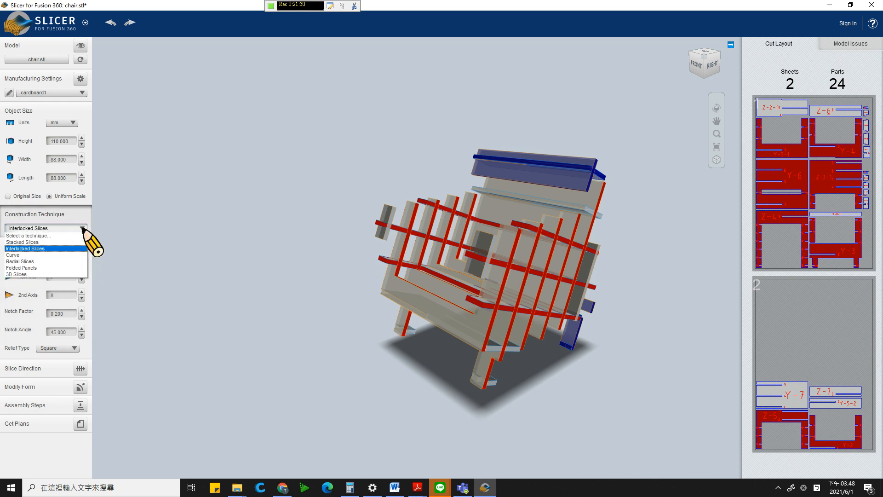
click(61, 261)
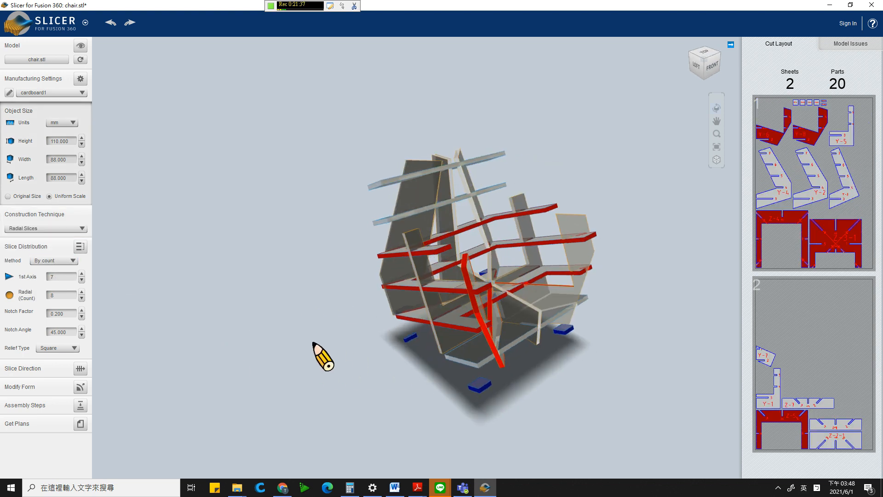
Try 10 slices along the first axis and 12 radial slices, and check the chair from the front and right side.
mouse_move(323, 356)
mouse_down()
mouse_move(323, 375)
mouse_move(288, 361)
mouse_move(166, 380)
mouse_move(291, 376)
mouse_move(285, 362)
mouse_up()
click(81, 274)
click(81, 274)
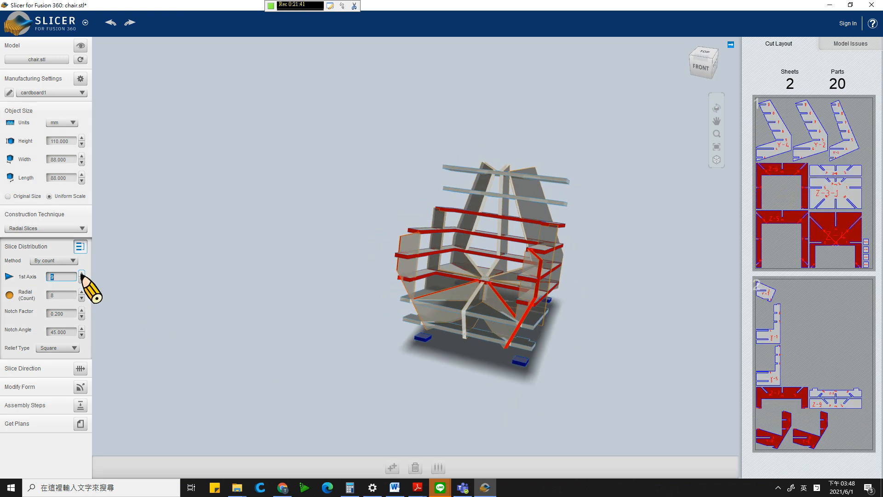
click(81, 274)
click(81, 293)
click(82, 293)
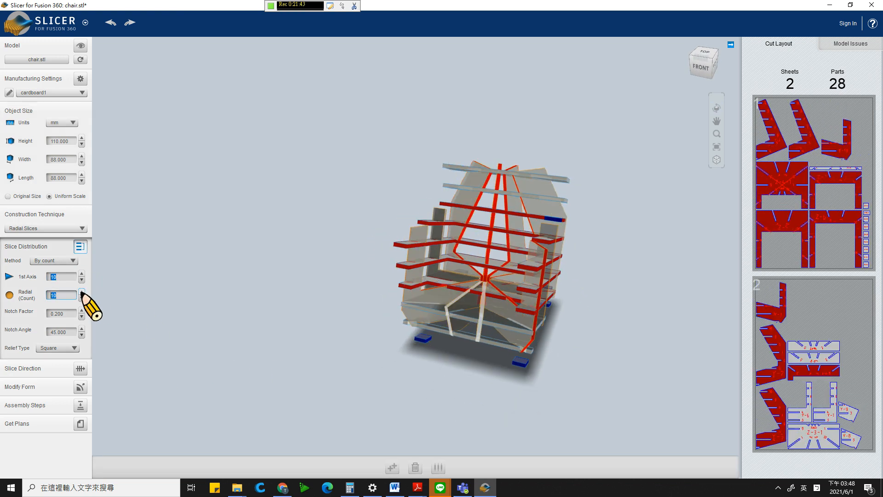
click(81, 293)
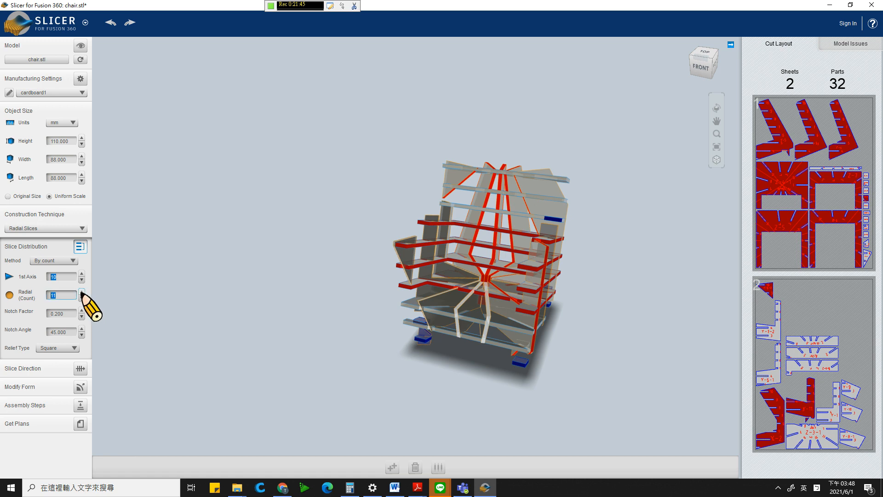
click(82, 292)
drag(275, 344, 389, 357)
drag(331, 354, 265, 303)
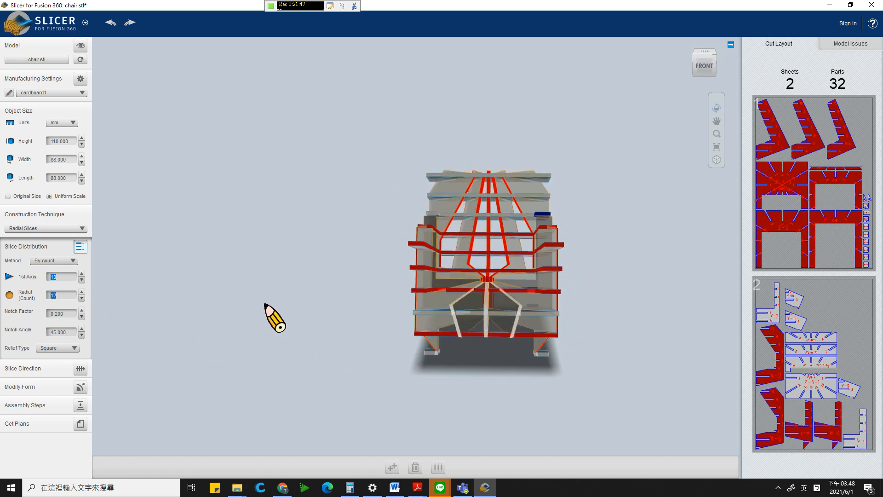
drag(154, 313, 332, 340)
drag(513, 298, 196, 310)
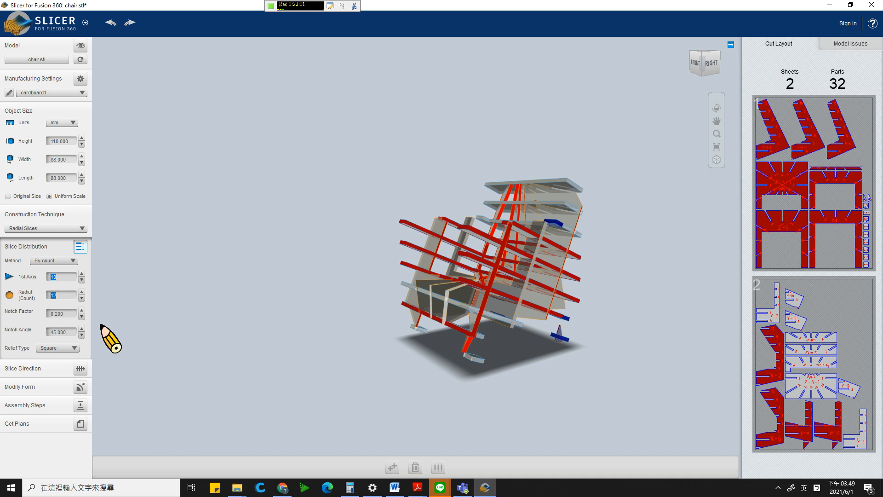
Reduce the radial slice count to 8.
click(82, 298)
click(82, 298)
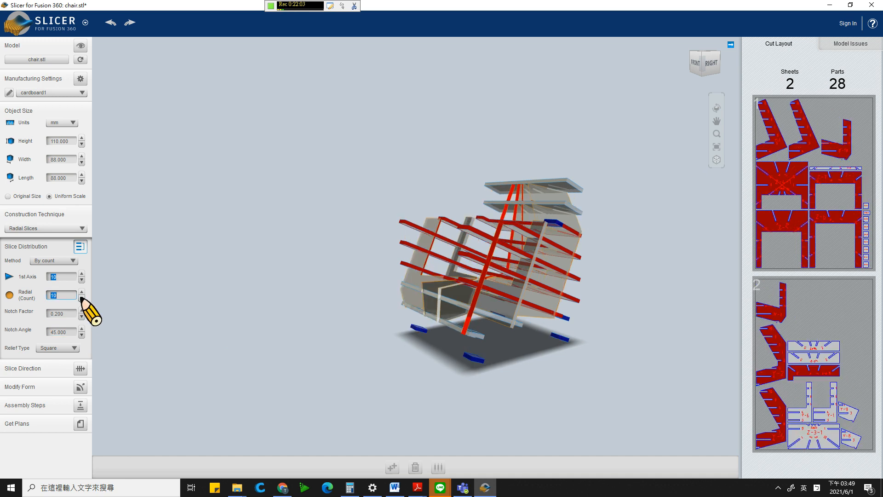
click(81, 298)
click(82, 298)
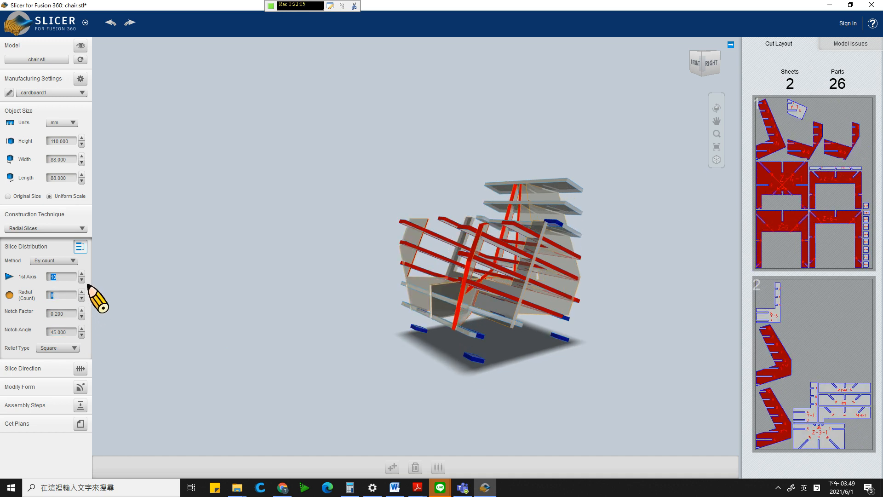
Compare neighbouring first-axis slice counts, set the count to 9, and check the chair from the front.
click(81, 279)
click(81, 280)
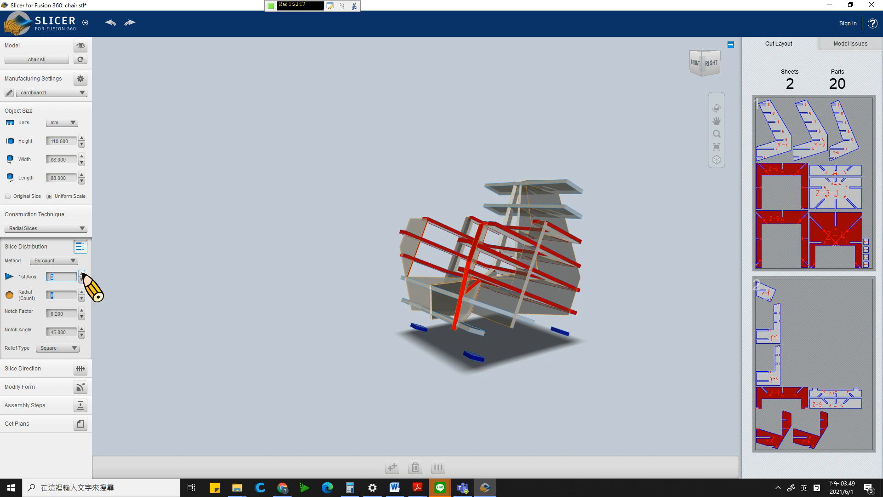
click(81, 273)
click(81, 273)
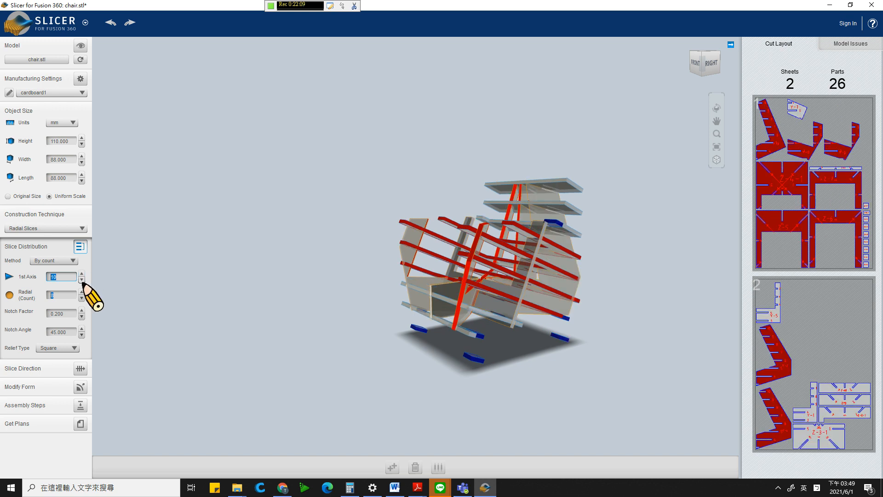
click(81, 280)
click(81, 279)
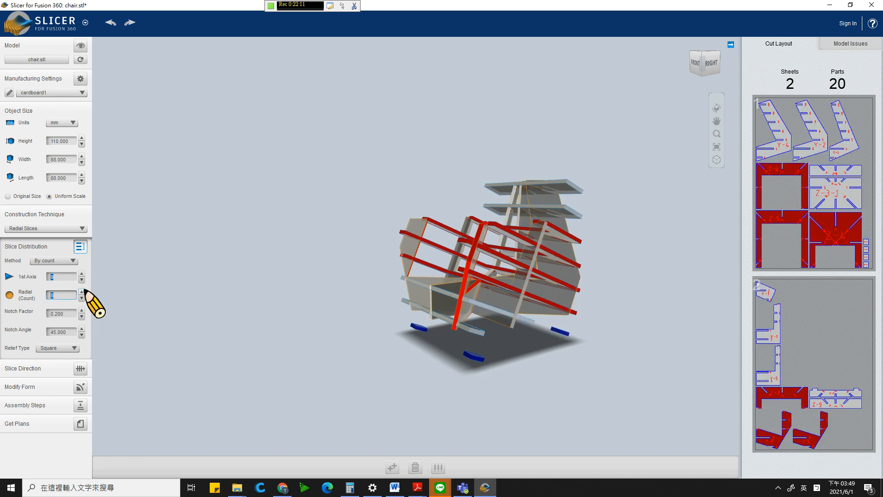
drag(345, 339, 419, 355)
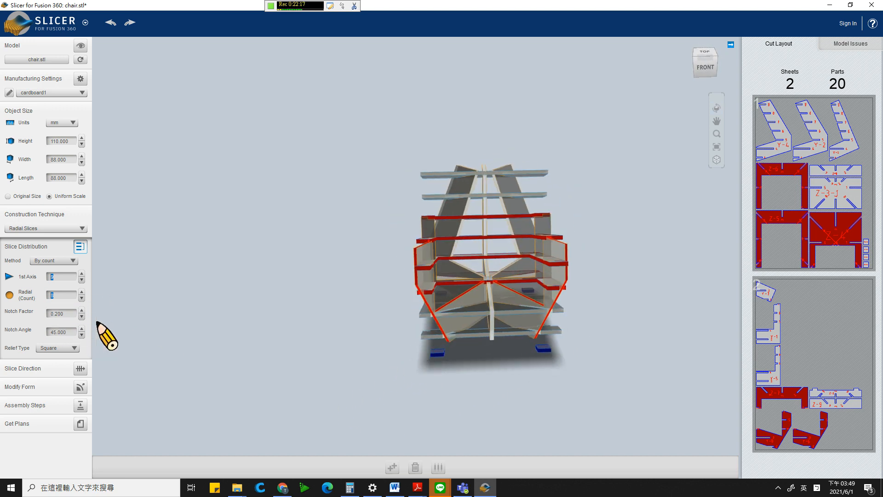
Increase the radial slice count to 16 and check the denser radial slices from the front.
click(82, 291)
click(82, 291)
click(82, 291)
click(81, 291)
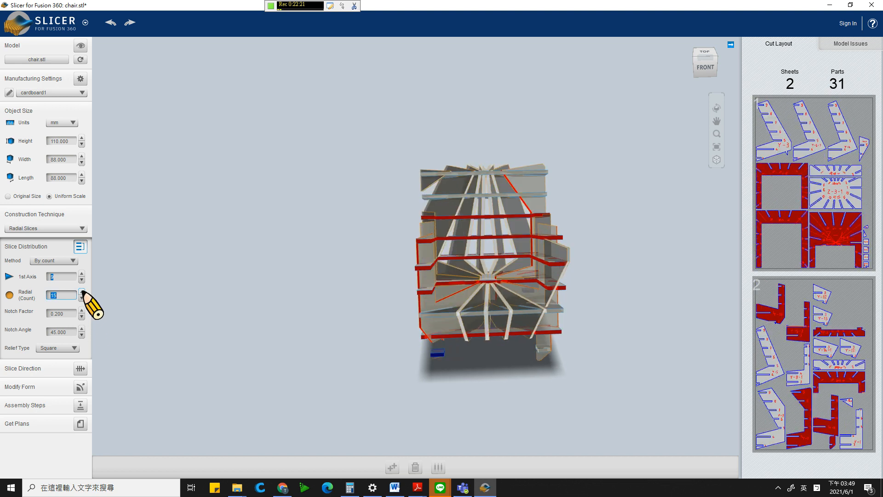
click(82, 291)
drag(218, 392, 282, 288)
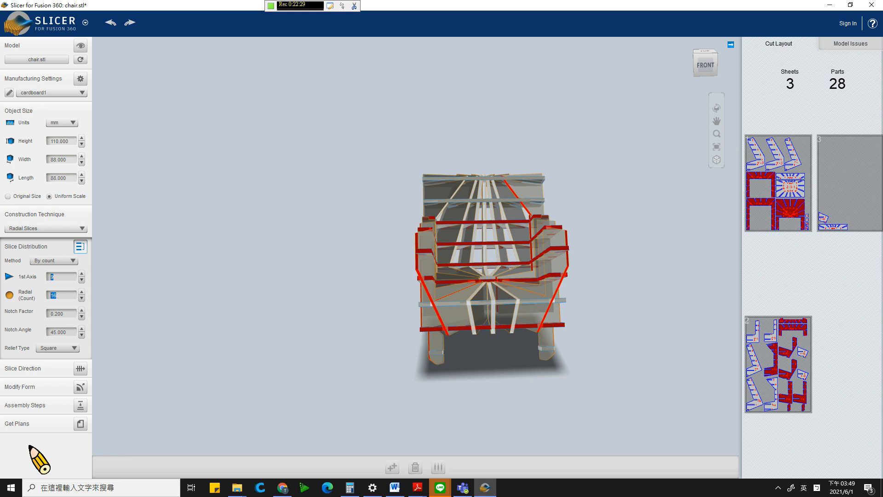
Play the assembly steps of the radially sliced chair through to the final part.
click(79, 406)
drag(381, 386, 370, 369)
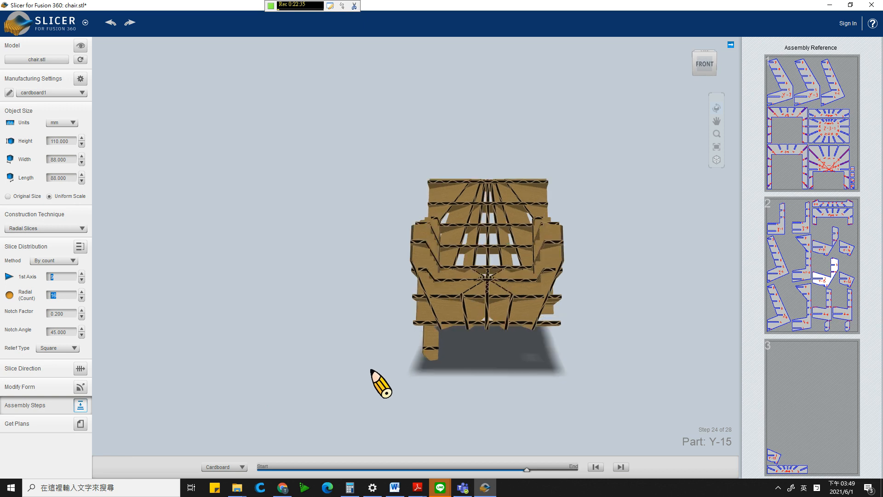
drag(321, 336, 108, 384)
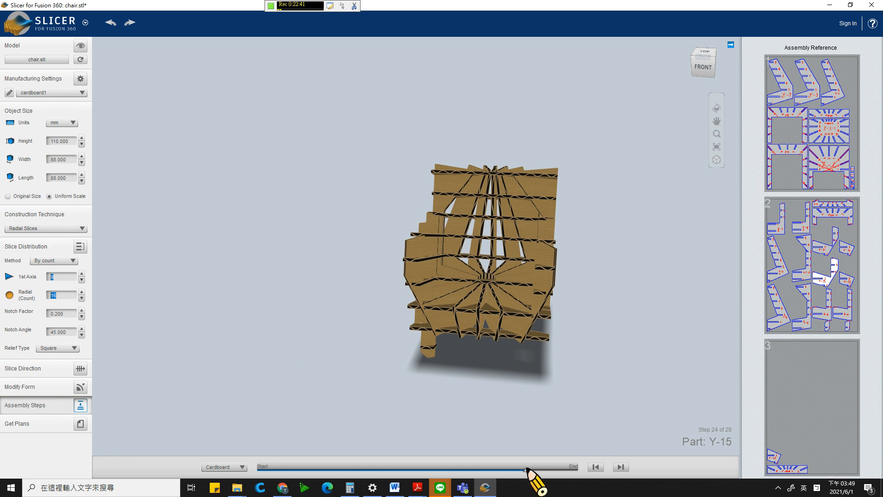
drag(526, 468, 630, 486)
Examine the fully assembled radial cardboard chair from the right, back and front, including its legs and a close-up.
drag(630, 374, 388, 322)
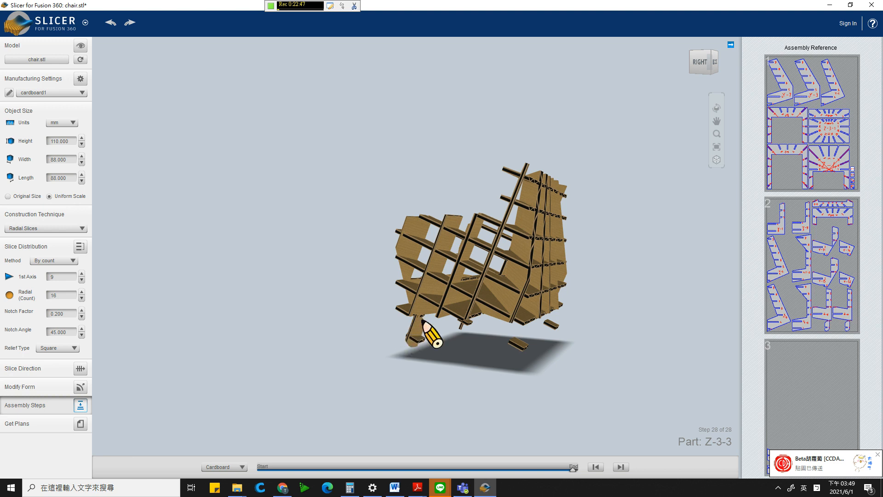
drag(550, 335, 441, 341)
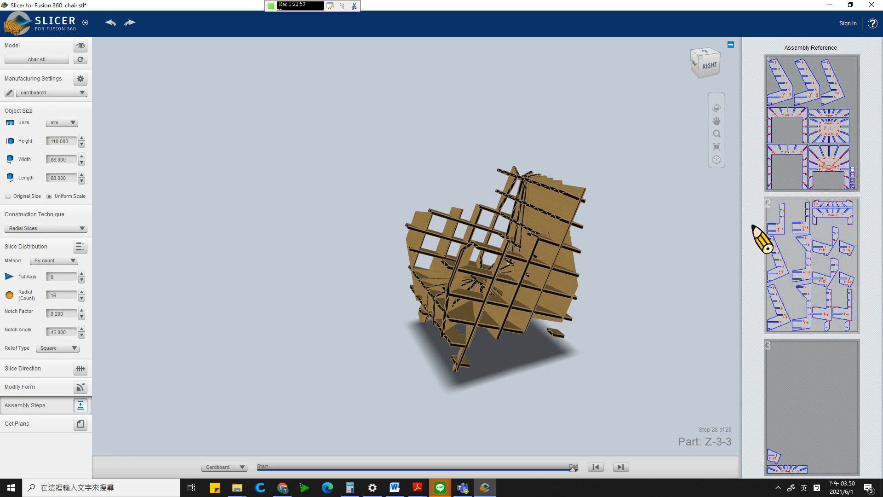
drag(584, 331, 129, 320)
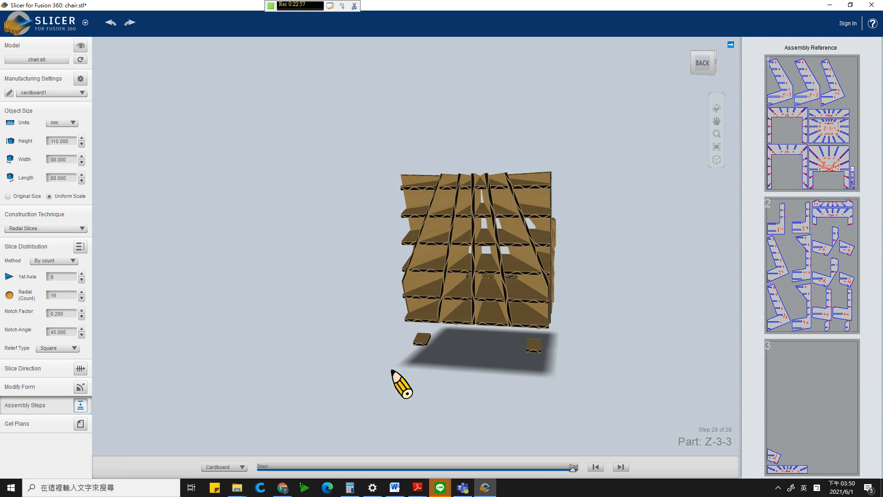
drag(391, 369, 331, 246)
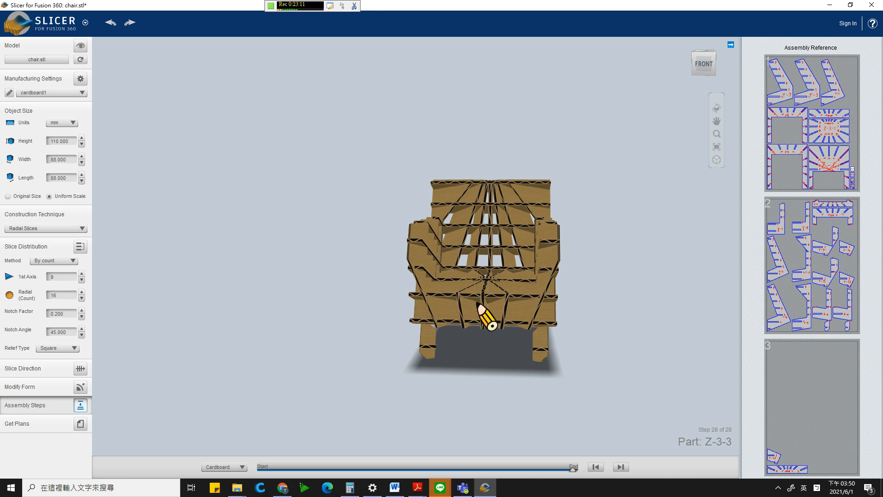
drag(527, 316, 497, 298)
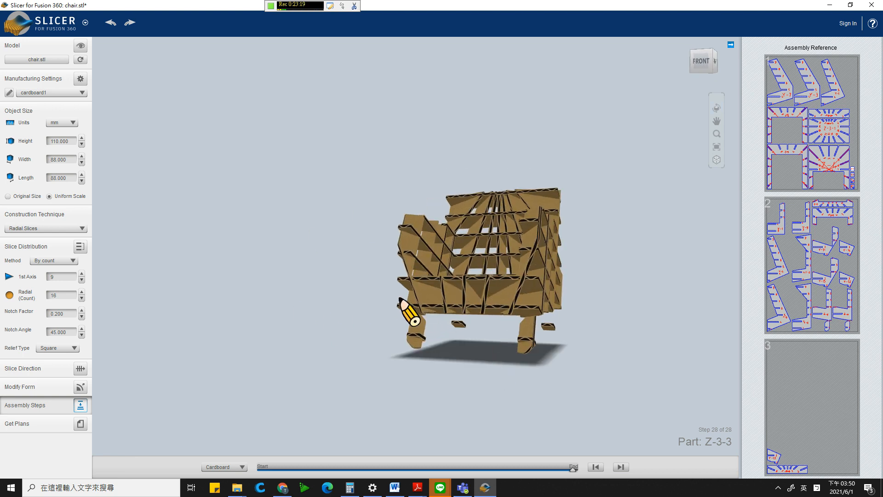
drag(360, 349, 503, 250)
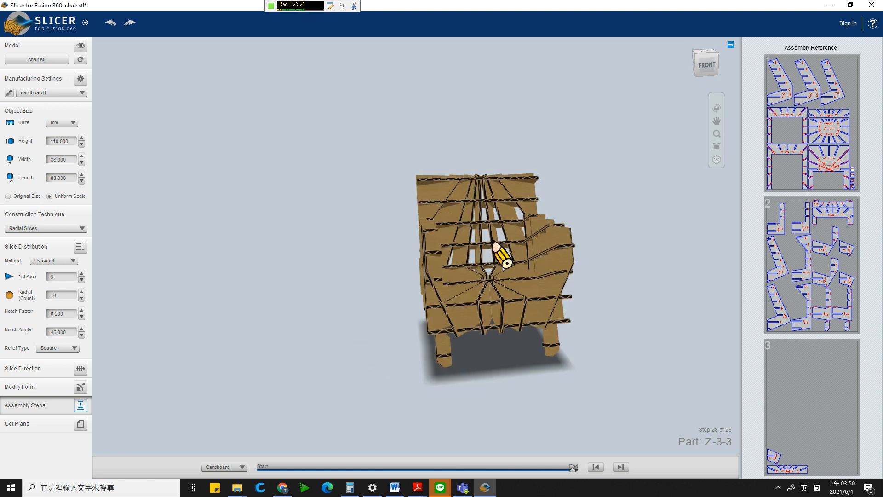
drag(567, 282, 534, 282)
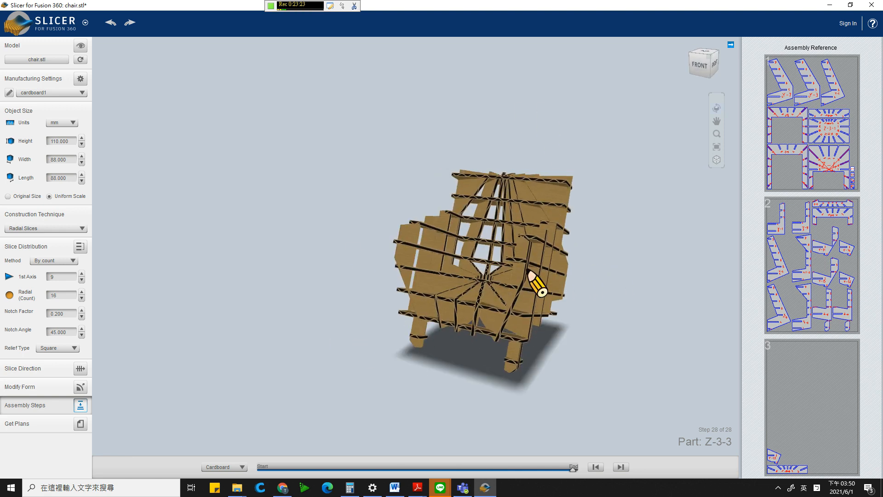
scroll(600, 297, up, 3)
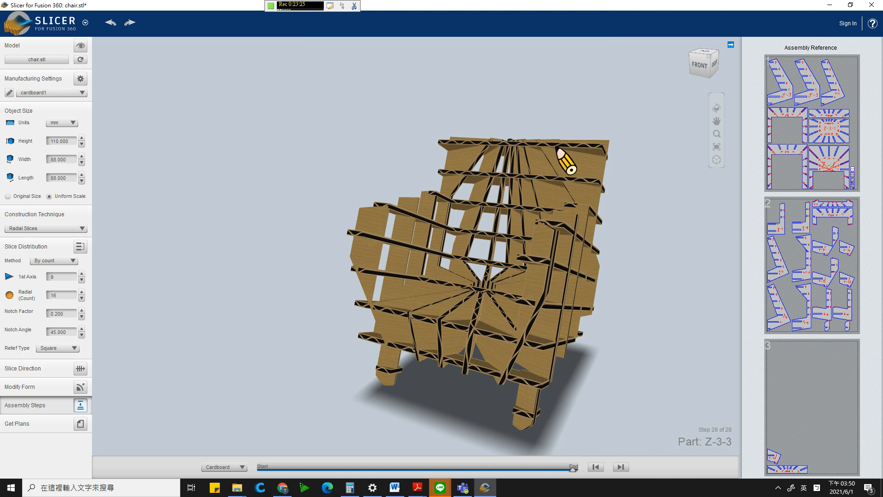
drag(446, 309, 493, 298)
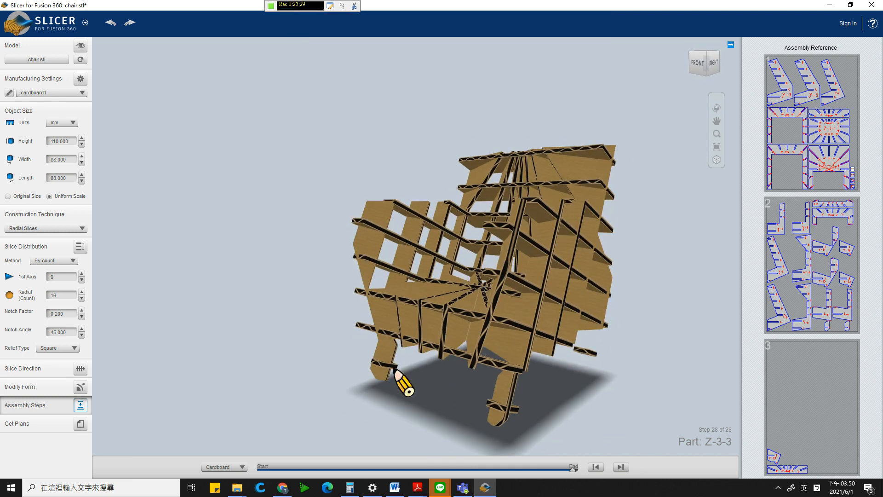